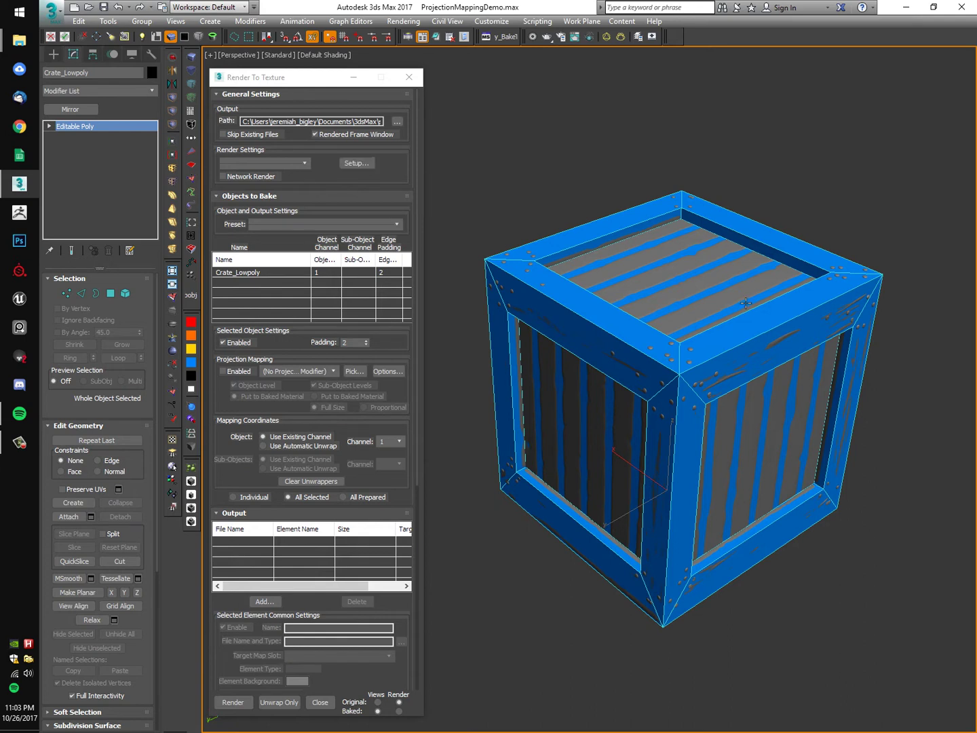
Hide the selected low-poly crate to reveal the high-poly crate.
{"action": "middle_click_drag", "start_coordinate": [743, 289], "coordinate": [721, 281]}
{"action": "middle_click_drag", "start_coordinate": [720, 280], "coordinate": [736, 311], "text": "alt"}
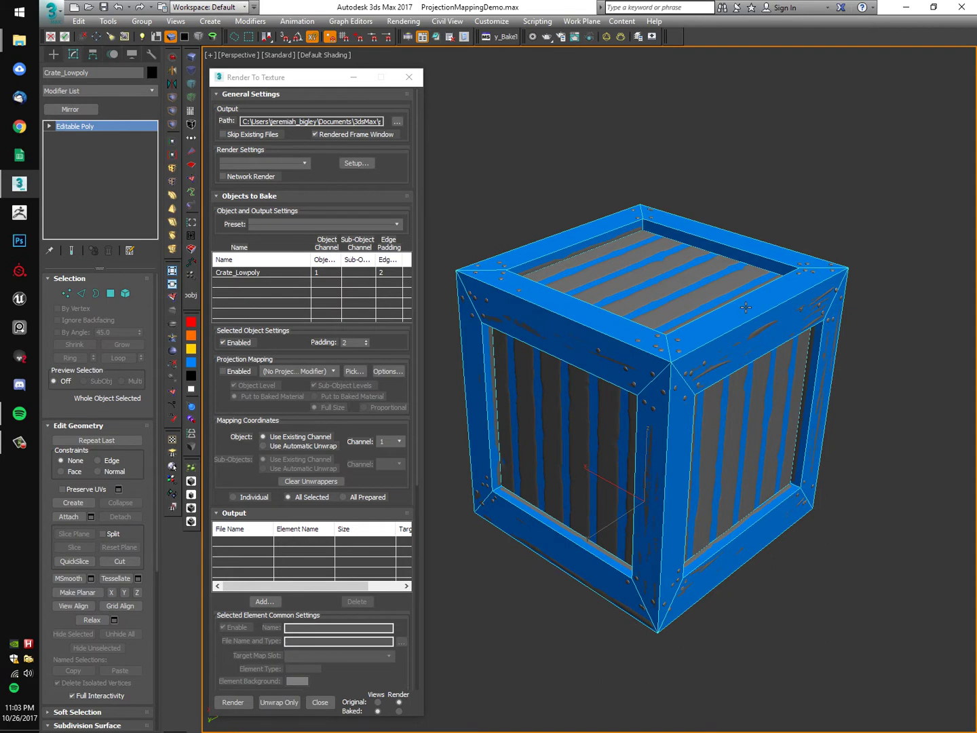
{"action": "left_click_drag", "start_coordinate": [294, 79], "coordinate": [327, 83]}
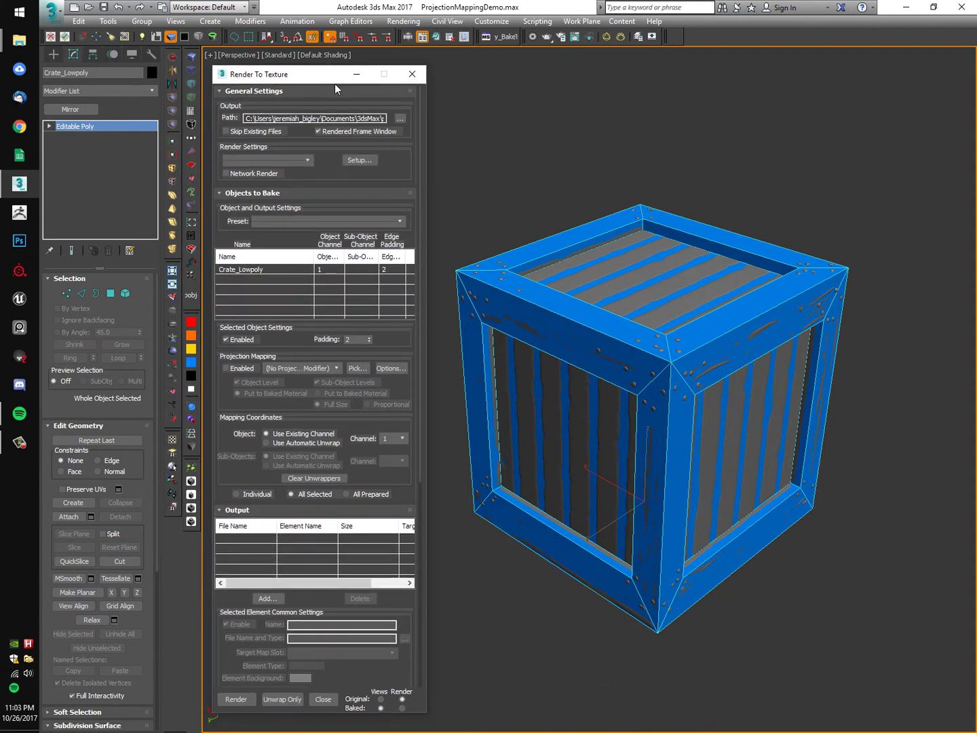
{"action": "middle_click_drag", "start_coordinate": [772, 314], "coordinate": [600, 286], "text": "alt"}
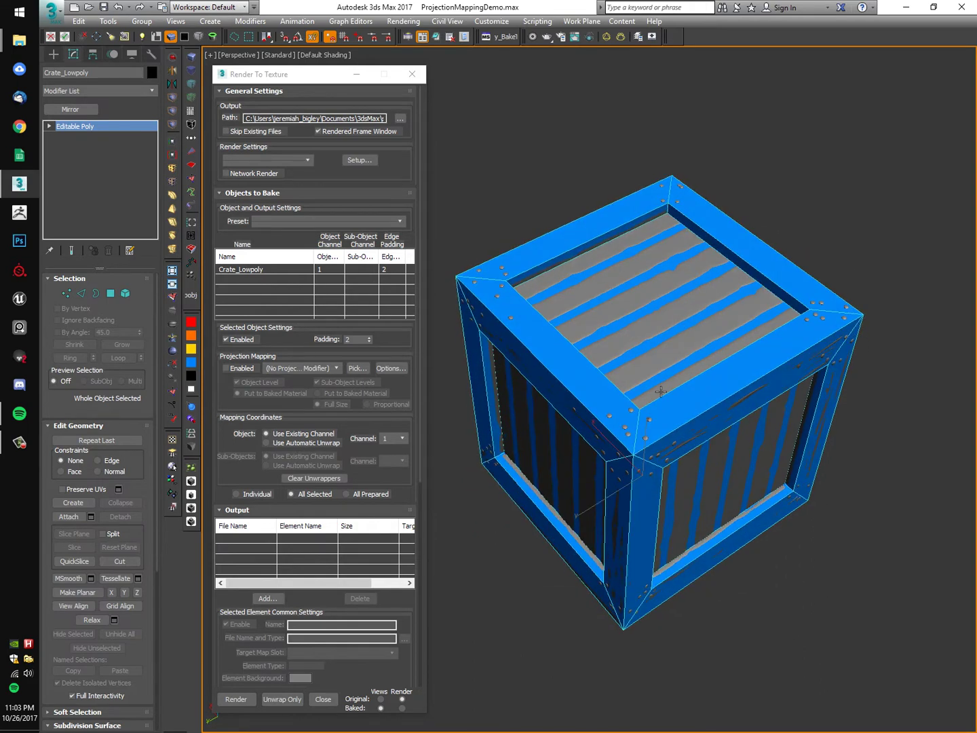
{"action": "key", "text": "alt"}
{"action": "middle_click_drag", "start_coordinate": [787, 300], "coordinate": [670, 172], "text": "alt"}
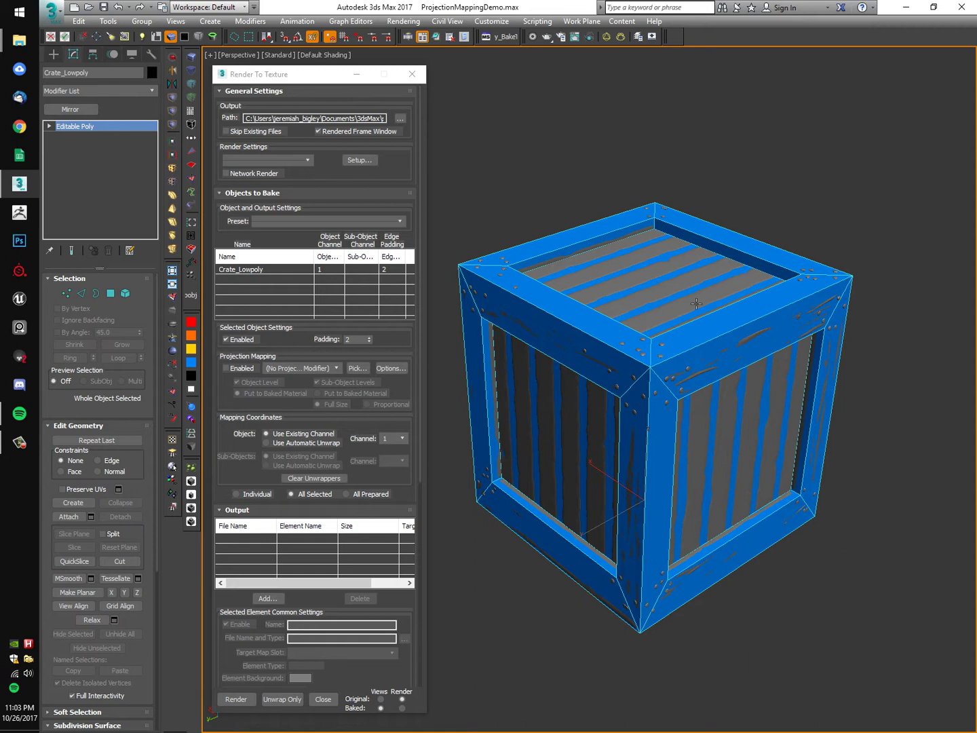
{"action": "right_click", "coordinate": [753, 290]}
{"action": "left_click", "coordinate": [738, 220]}
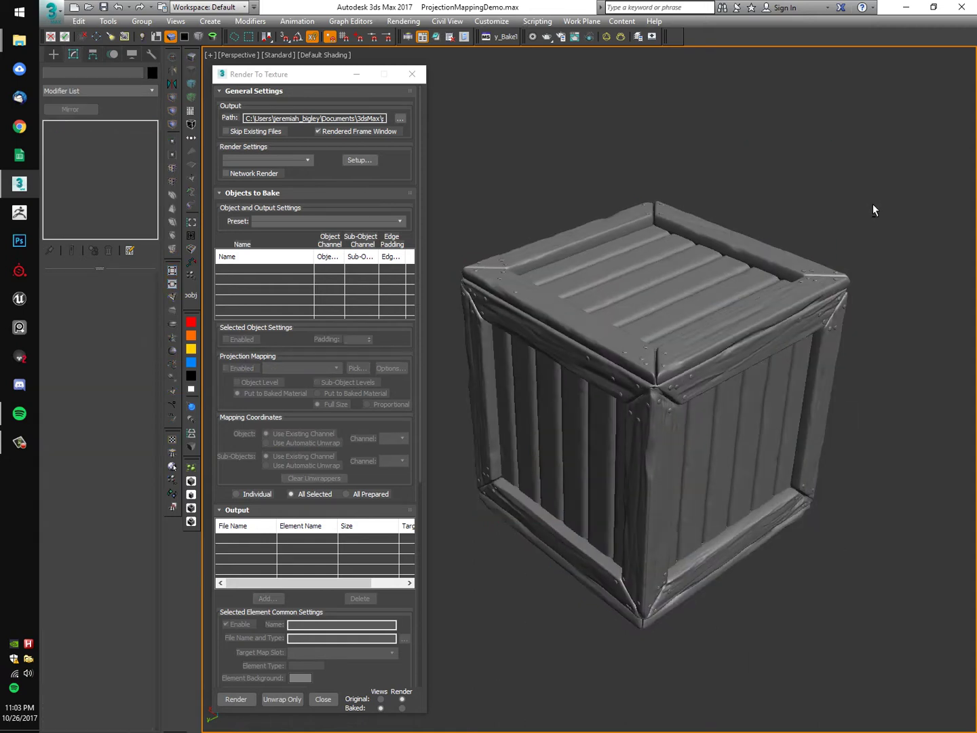
Inspect the high-poly crate from several angles, toggling Edged Faces on and off.
{"action": "middle_click_drag", "start_coordinate": [872, 203], "coordinate": [686, 201], "text": "alt"}
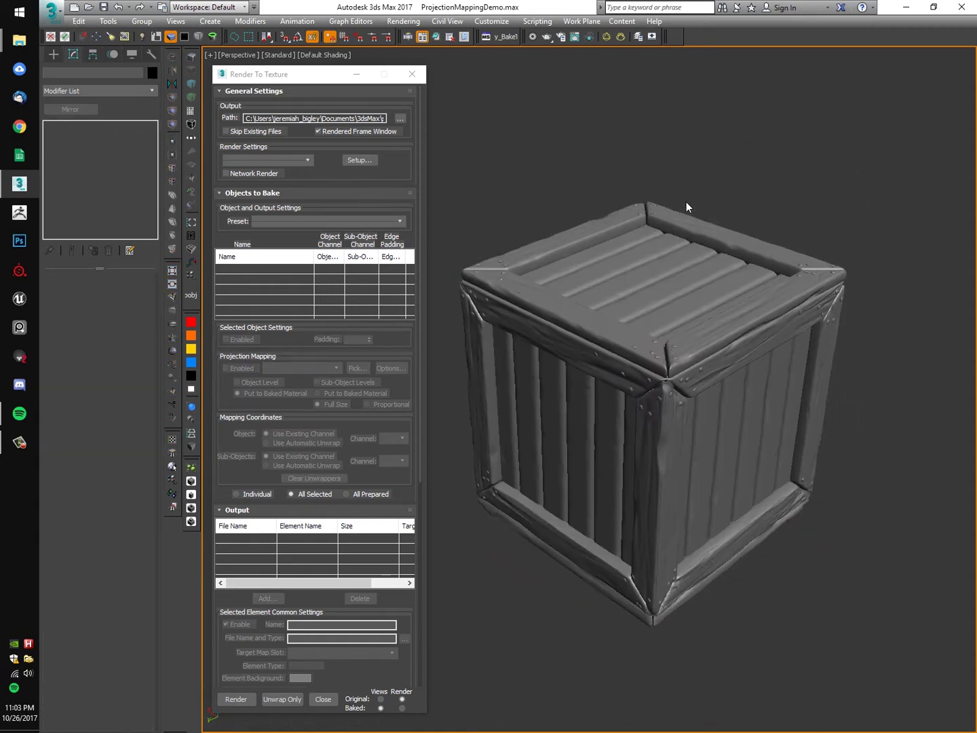
{"action": "right_click", "coordinate": [681, 197]}
{"action": "left_click", "coordinate": [840, 242]}
{"action": "middle_click_drag", "start_coordinate": [882, 303], "coordinate": [840, 257], "text": "alt"}
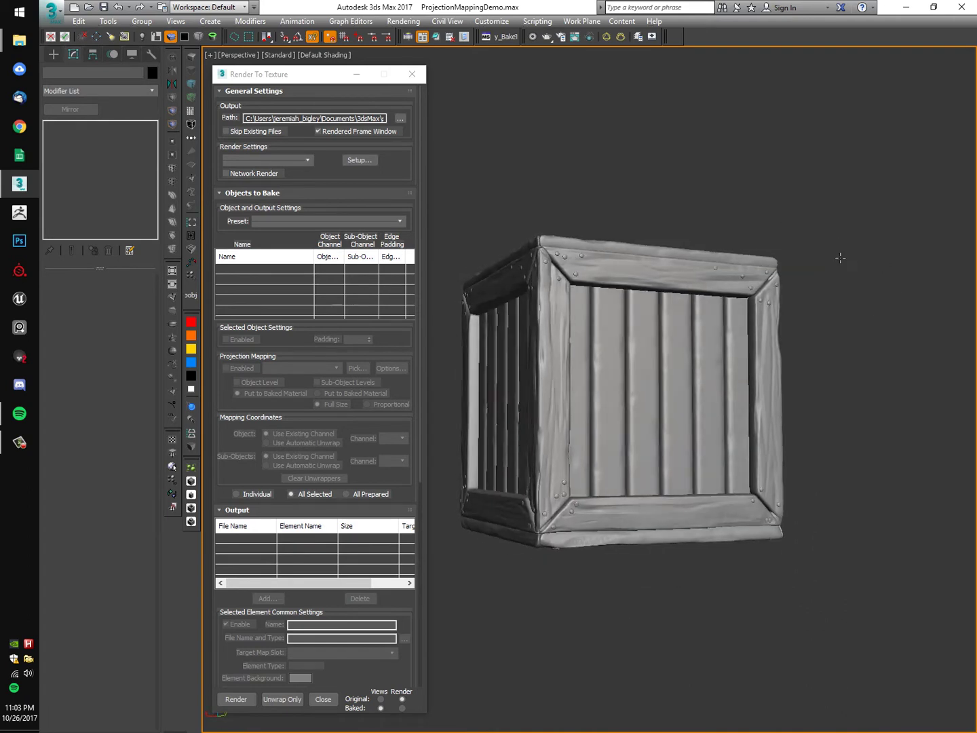
{"action": "middle_click_drag", "start_coordinate": [600, 347], "coordinate": [831, 312], "text": "alt"}
{"action": "scroll", "coordinate": [617, 349], "scroll_direction": "up", "scroll_amount": 4}
{"action": "scroll", "coordinate": [753, 336], "scroll_direction": "down", "scroll_amount": 1}
{"action": "middle_click_drag", "start_coordinate": [745, 337], "coordinate": [752, 349], "text": "alt"}
{"action": "key", "text": "F4"}
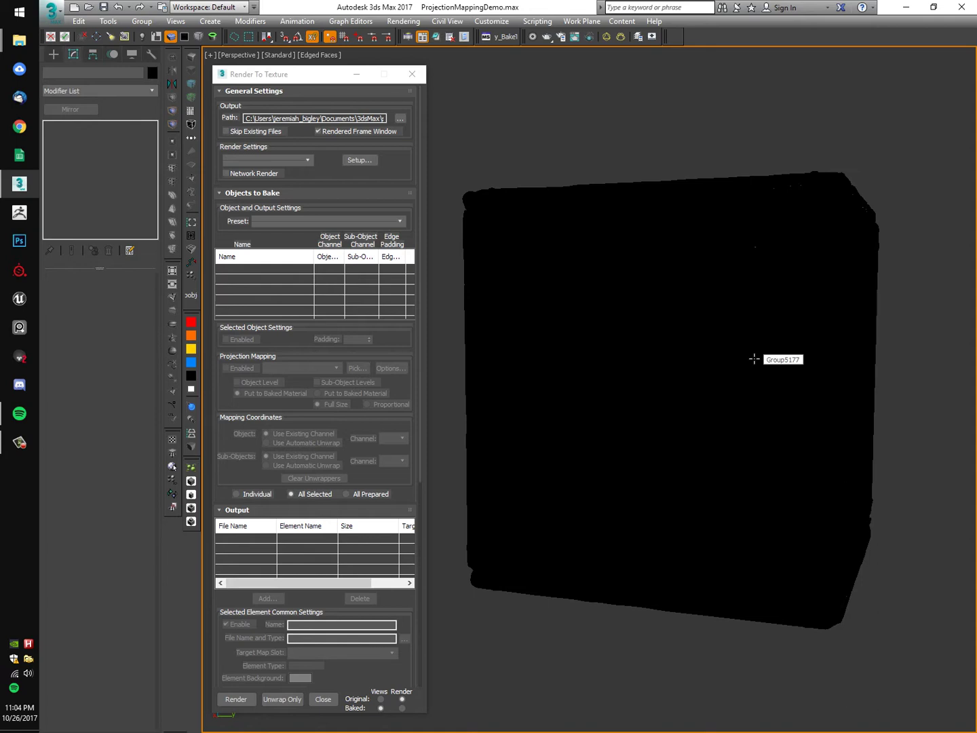
{"action": "key", "text": "F4"}
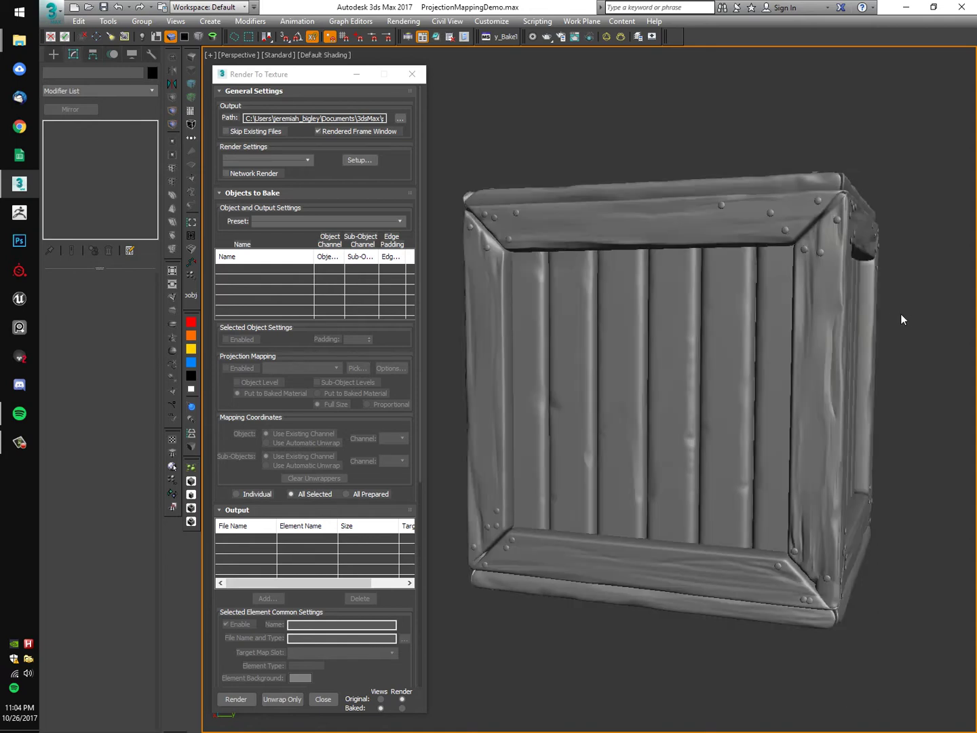
Unhide all objects, then isolate Crate_Lowpoly with Hide Unselected.
{"action": "mouse_move", "coordinate": [901, 320]}
{"action": "middle_mouse_down", "text": "alt"}
{"action": "mouse_move", "coordinate": [880, 332]}
{"action": "mouse_move", "coordinate": [740, 301]}
{"action": "middle_mouse_up", "text": "alt"}
{"action": "right_click", "coordinate": [740, 301]}
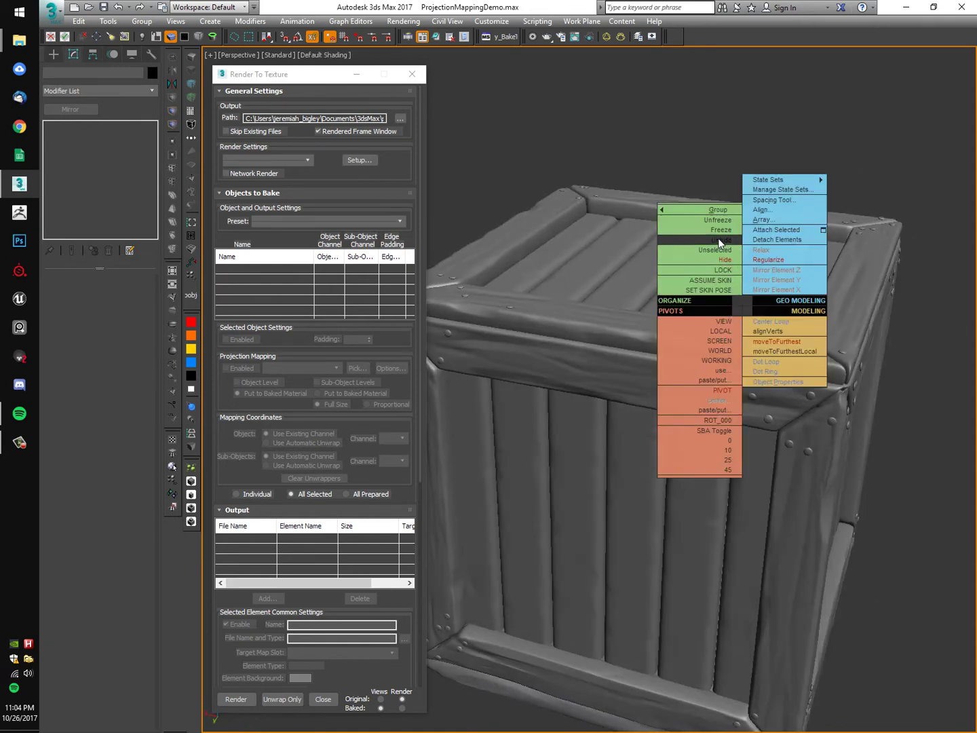
{"action": "left_click", "coordinate": [719, 240]}
{"action": "middle_click_drag", "start_coordinate": [818, 201], "coordinate": [957, 235], "text": "alt"}
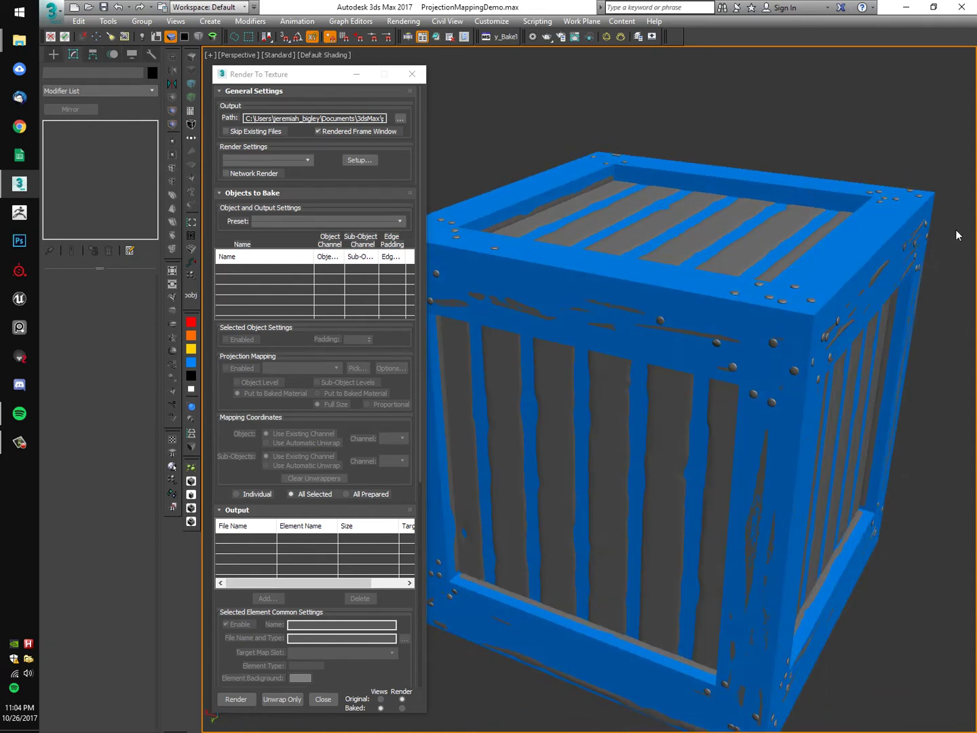
{"action": "left_click", "coordinate": [932, 194]}
{"action": "right_click", "coordinate": [825, 247]}
{"action": "left_click", "coordinate": [816, 199]}
Deselect the crate and show Edged Faces on the low-poly mesh.
{"action": "mouse_move", "coordinate": [869, 117]}
{"action": "middle_mouse_down"}
{"action": "mouse_move", "coordinate": [812, 166]}
{"action": "mouse_move", "coordinate": [833, 163]}
{"action": "mouse_move", "coordinate": [815, 228]}
{"action": "mouse_move", "coordinate": [847, 220]}
{"action": "middle_mouse_up"}
{"action": "scroll", "coordinate": [812, 166], "scroll_direction": "down", "scroll_amount": 2}
{"action": "left_click", "coordinate": [845, 168]}
{"action": "key", "text": "F4"}
{"action": "key", "text": "F4"}
Add an Unwrap UVW modifier to Crate_Lowpoly and view its UV layout.
{"action": "left_click", "coordinate": [795, 266]}
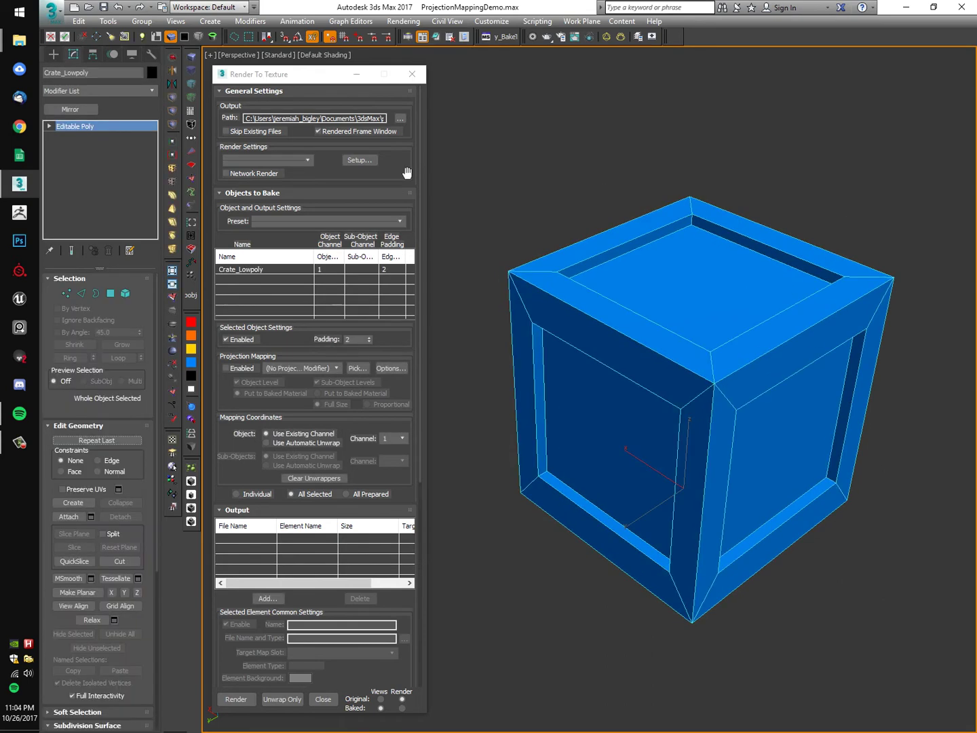
{"action": "left_click", "coordinate": [172, 438]}
{"action": "left_click", "coordinate": [95, 292]}
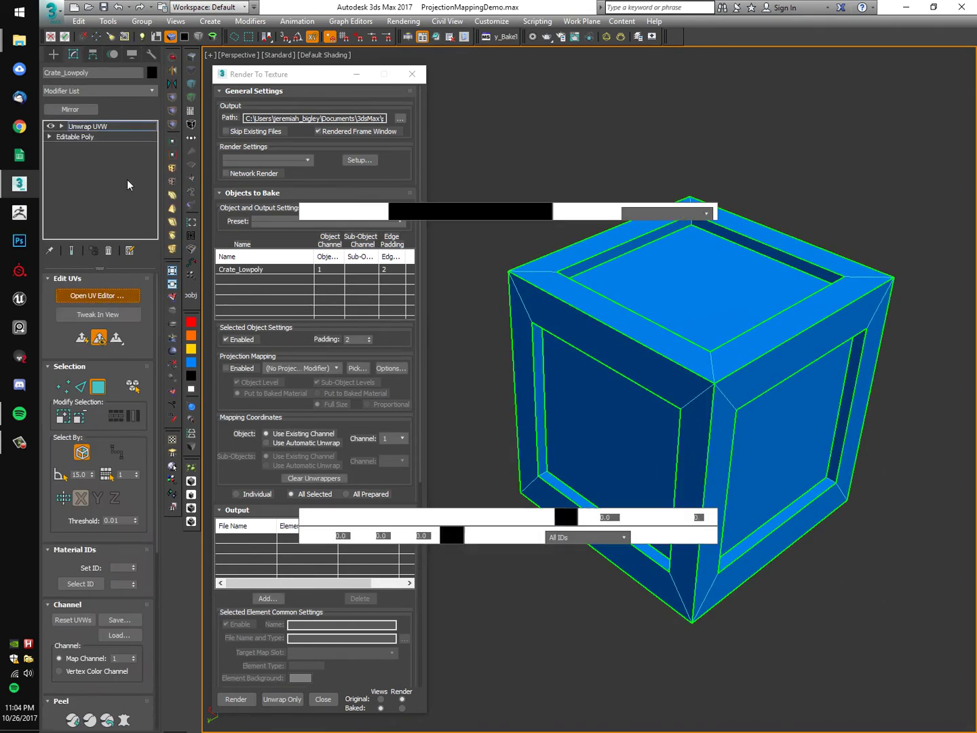
{"action": "middle_click_drag", "start_coordinate": [294, 149], "coordinate": [315, 146]}
{"action": "scroll", "coordinate": [210, 218], "scroll_direction": "up", "scroll_amount": 5}
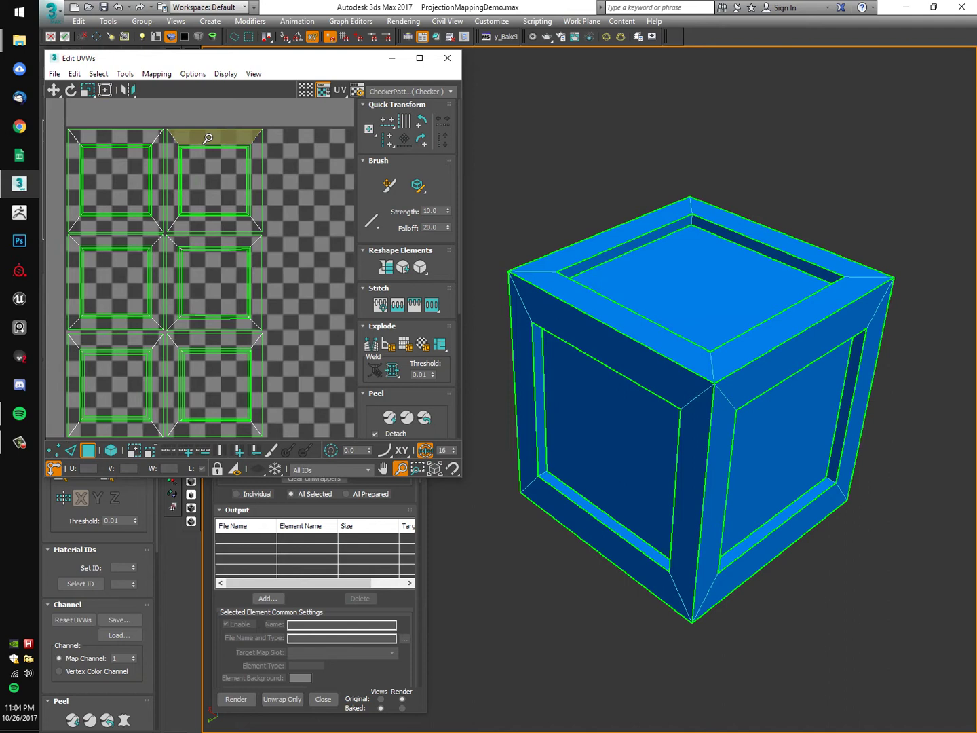
{"action": "scroll", "coordinate": [219, 263], "scroll_direction": "down", "scroll_amount": 5}
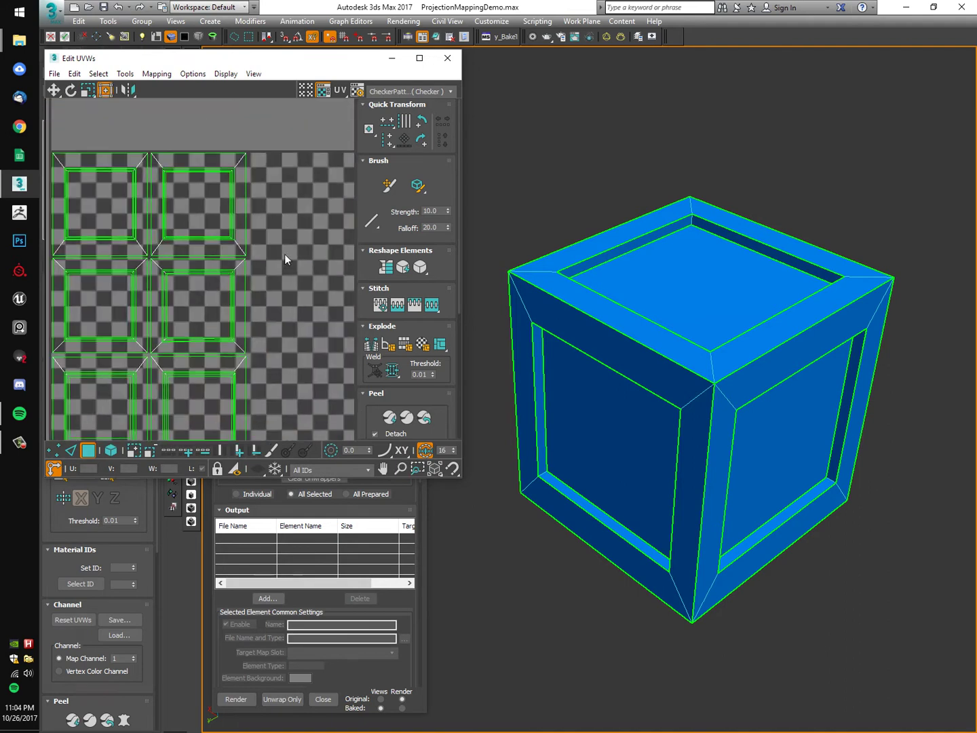
{"action": "middle_click_drag", "start_coordinate": [292, 369], "coordinate": [309, 345]}
Turn off the checker pattern and close the Edit UVWs editor.
{"action": "left_click", "coordinate": [323, 95]}
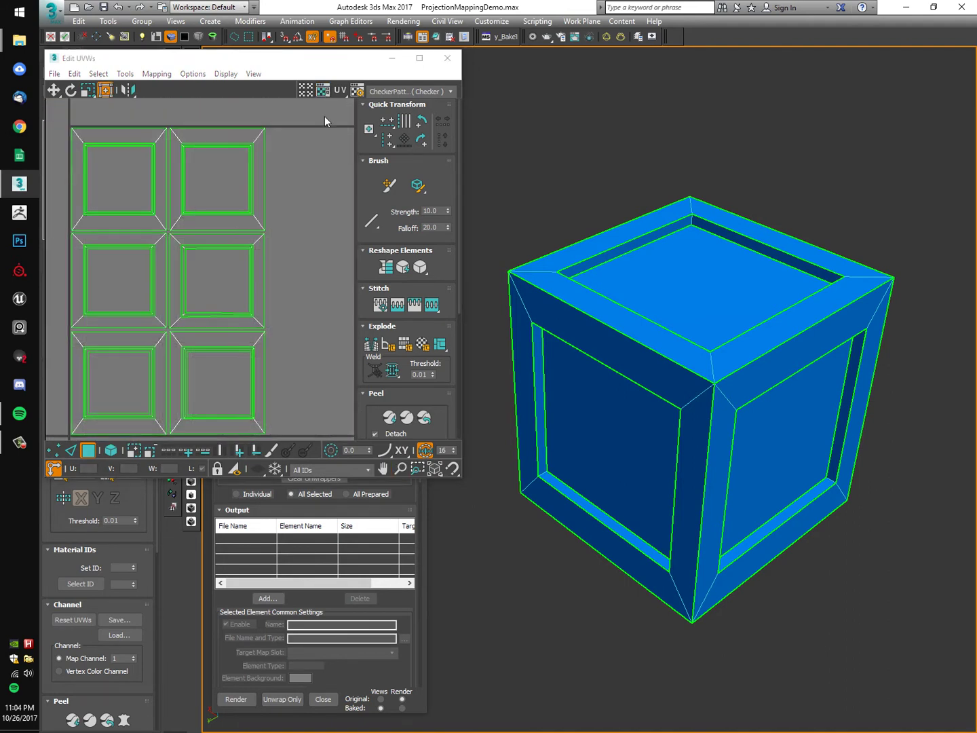
{"action": "scroll", "coordinate": [284, 256], "scroll_direction": "down", "scroll_amount": 1}
{"action": "left_click", "coordinate": [447, 58]}
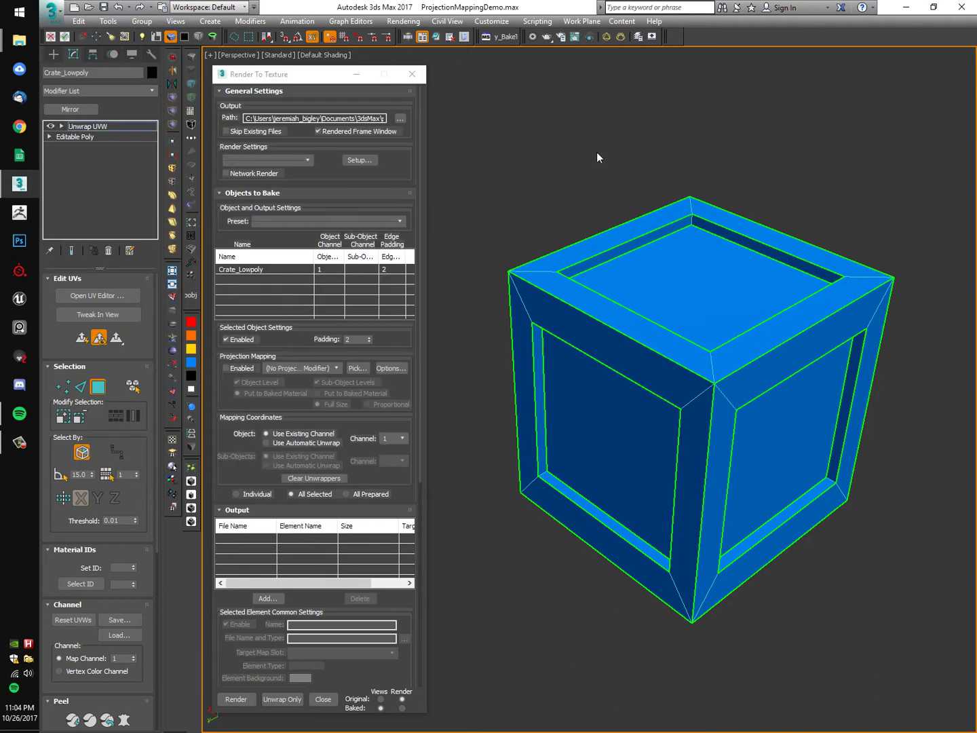
Return to the Unwrap UVW top level and Unhide All to restore the high-poly crate.
{"action": "middle_click_drag", "start_coordinate": [597, 152], "coordinate": [547, 204]}
{"action": "left_click", "coordinate": [114, 125]}
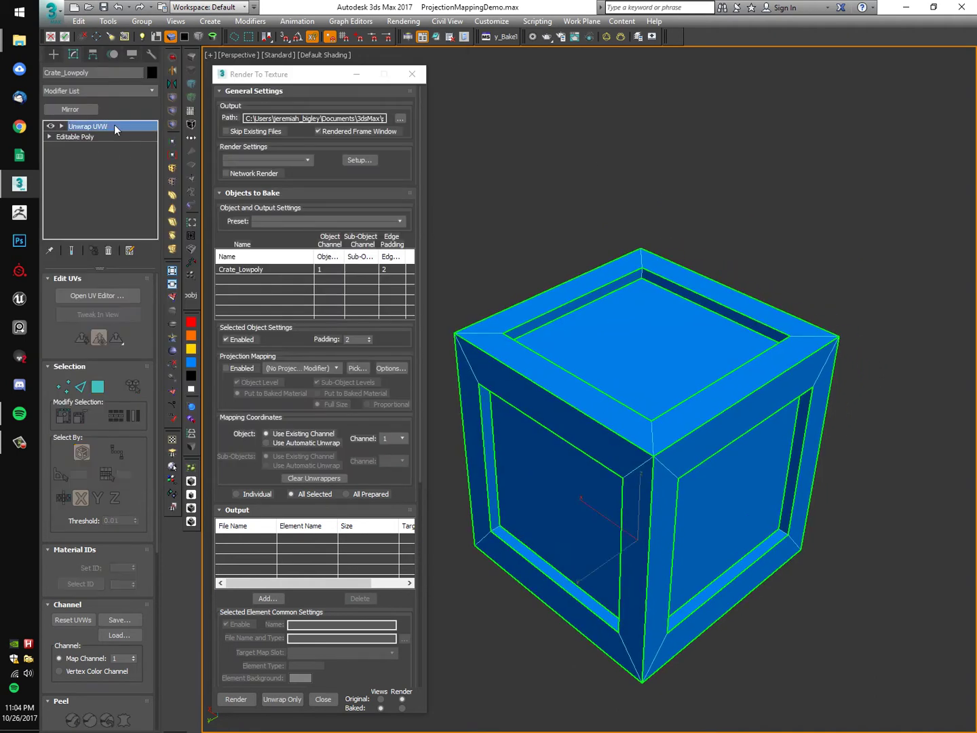
{"action": "right_click", "coordinate": [692, 337]}
{"action": "left_click", "coordinate": [683, 278]}
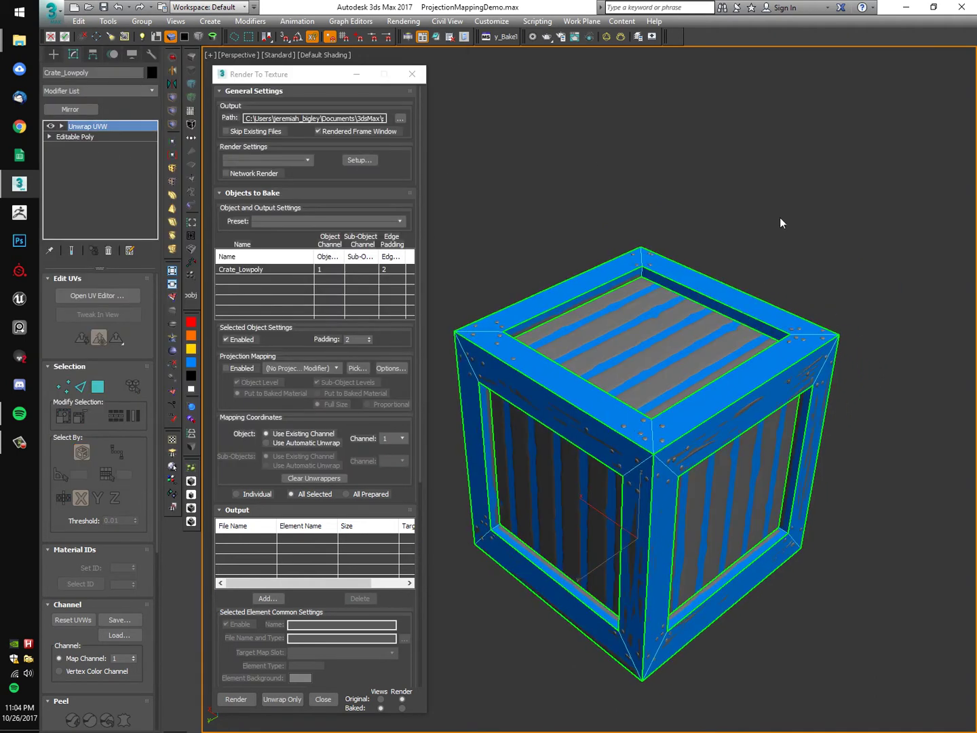
Select Crate_Lowpoly so Render To Texture lists it under Objects to Bake.
{"action": "left_click", "coordinate": [780, 219]}
{"action": "middle_click_drag", "start_coordinate": [632, 267], "coordinate": [640, 276]}
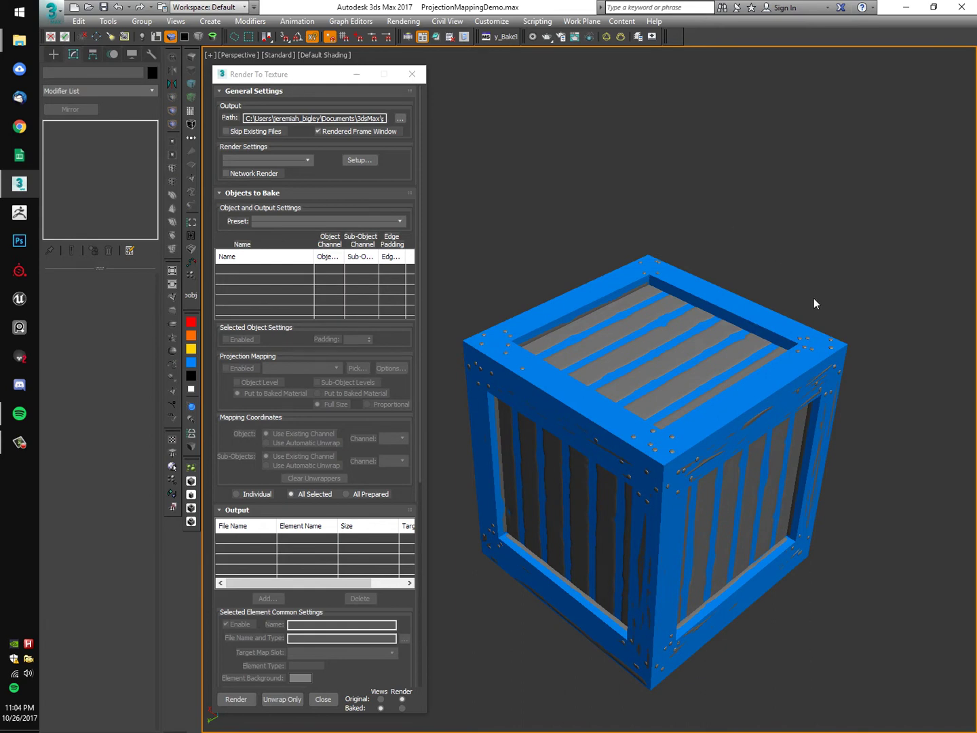
{"action": "left_click", "coordinate": [844, 347]}
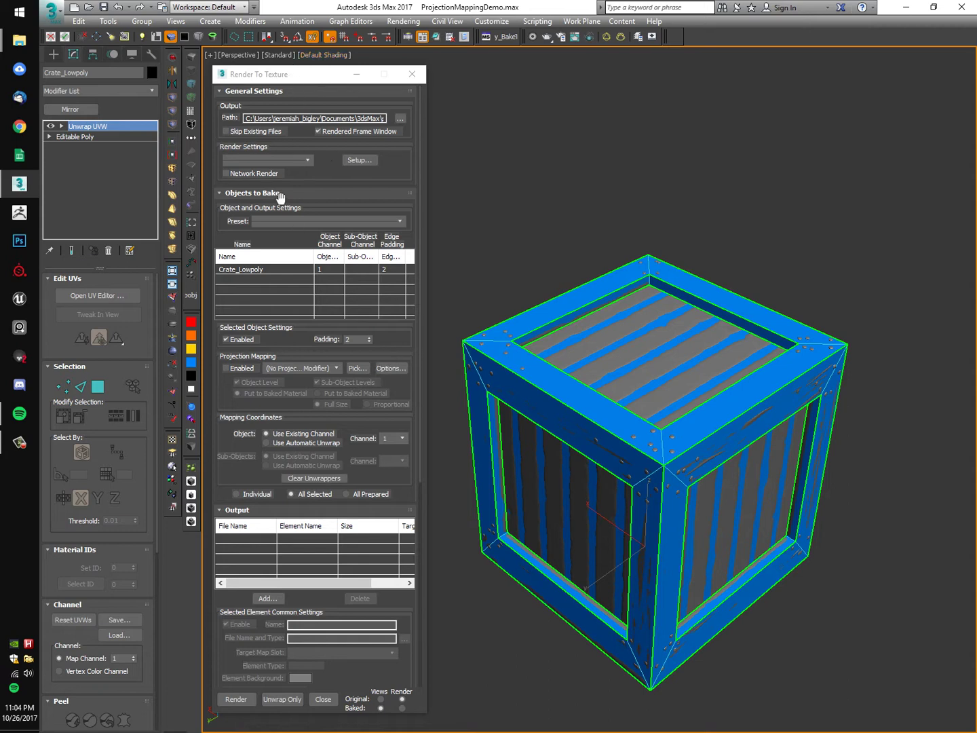
{"action": "left_click", "coordinate": [404, 21]}
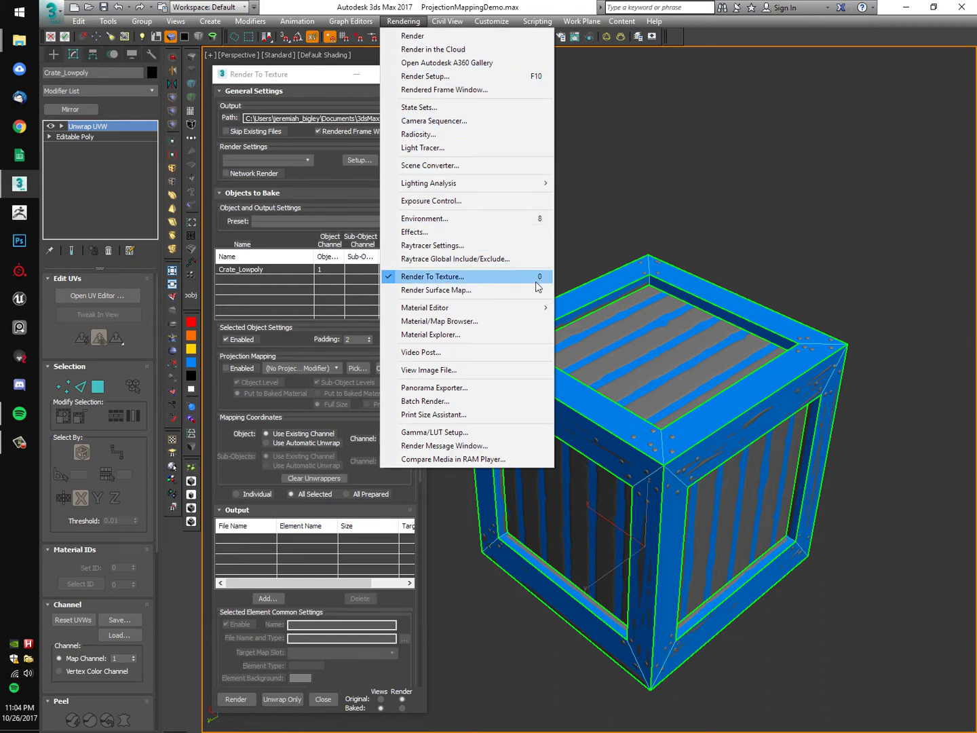
{"action": "left_click", "coordinate": [304, 78]}
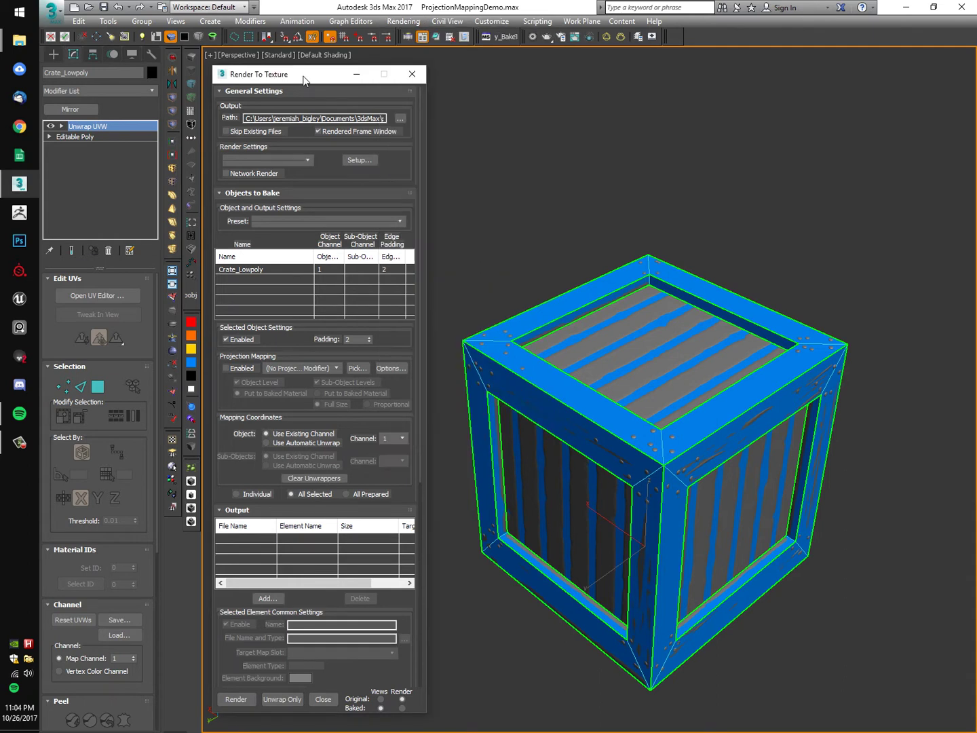
{"action": "left_click_drag", "start_coordinate": [306, 78], "coordinate": [307, 78]}
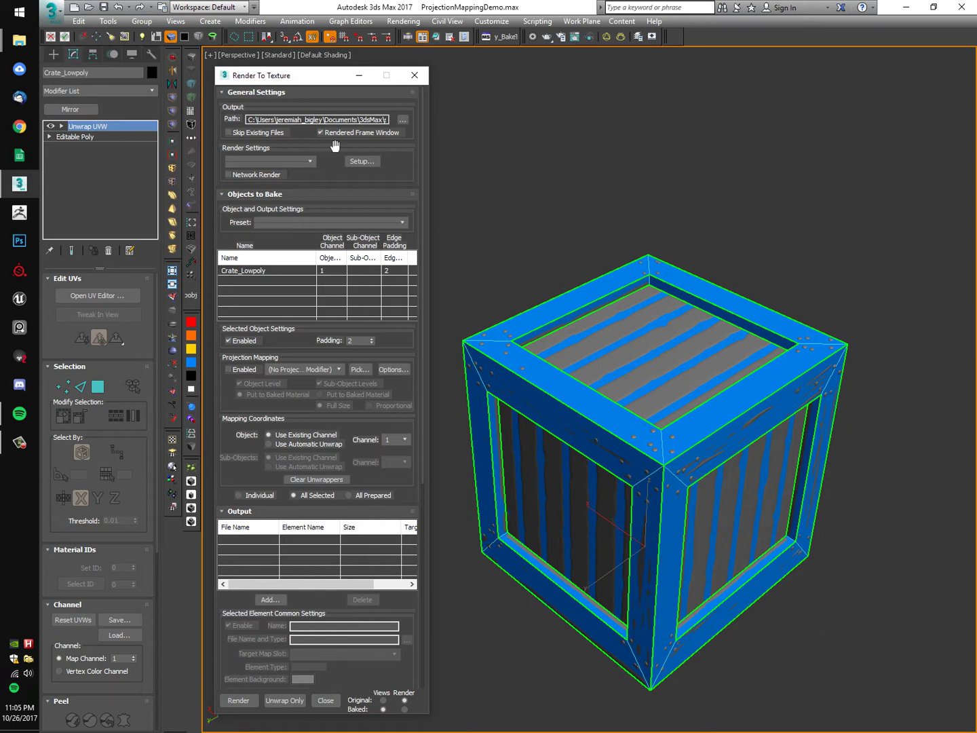
Check Enabled under Projection Mapping in Render To Texture.
{"action": "middle_click_drag", "start_coordinate": [767, 322], "coordinate": [727, 319]}
{"action": "middle_click_drag", "start_coordinate": [610, 309], "coordinate": [634, 302], "text": "alt"}
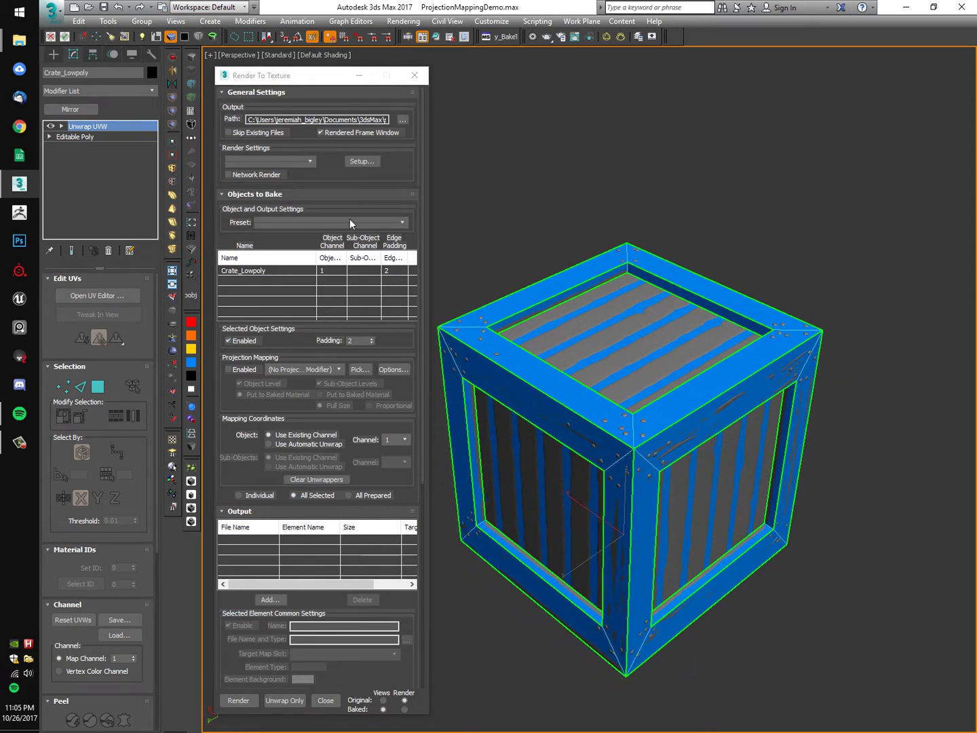
{"action": "left_click", "coordinate": [229, 369]}
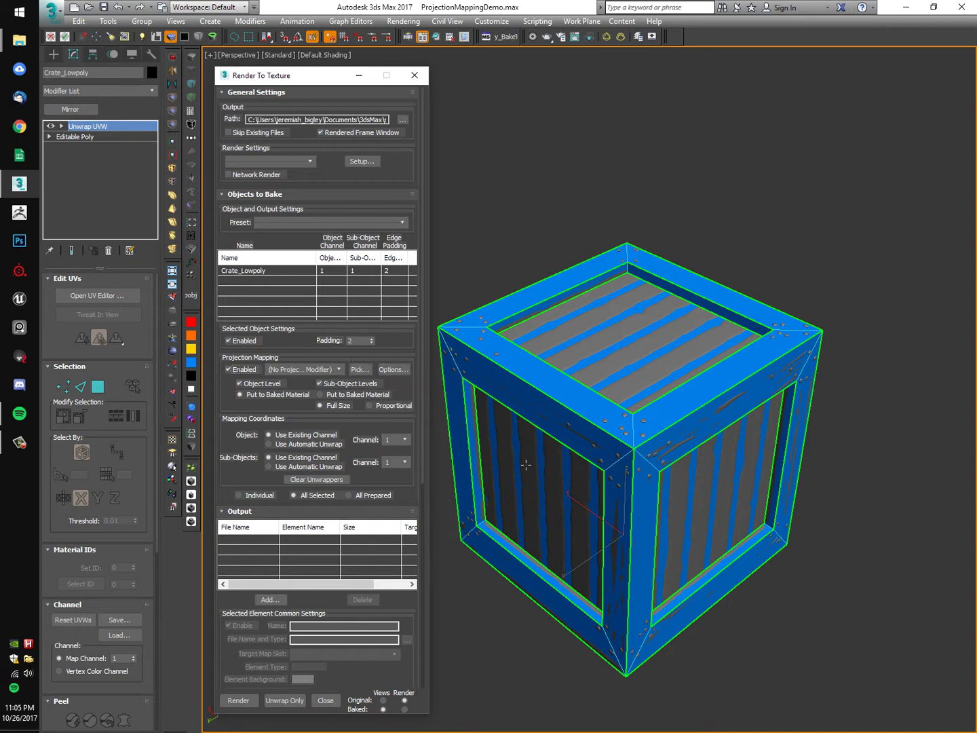
Pick Group4022 as the high-poly projection source, adding a Projection modifier to the crate.
{"action": "left_click", "coordinate": [359, 369]}
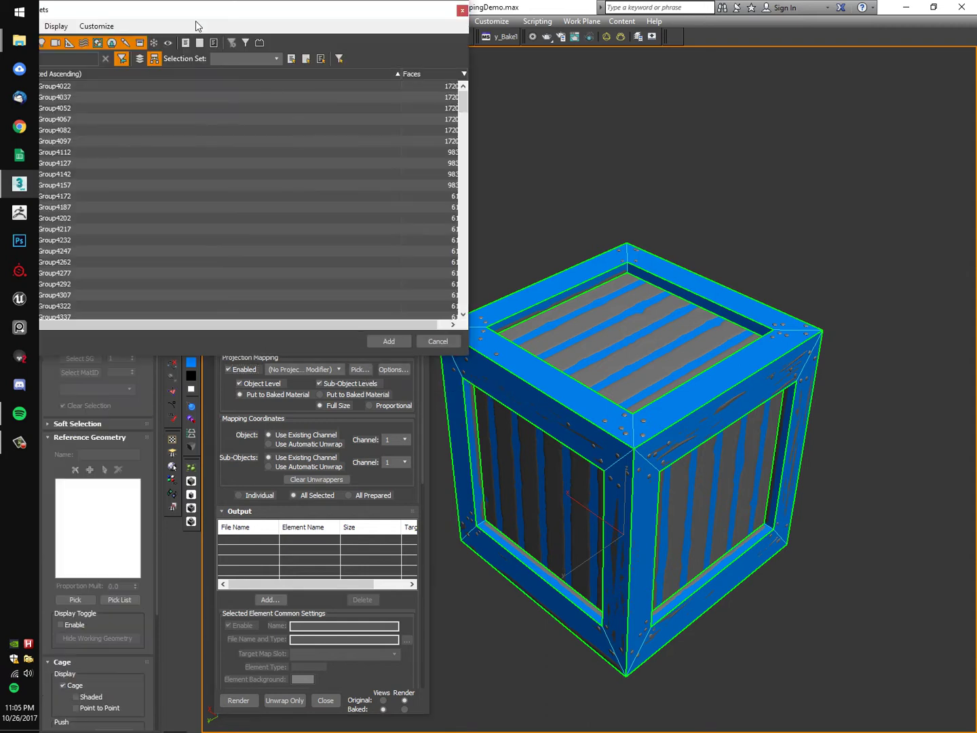
{"action": "left_click_drag", "start_coordinate": [185, 10], "coordinate": [398, 501]}
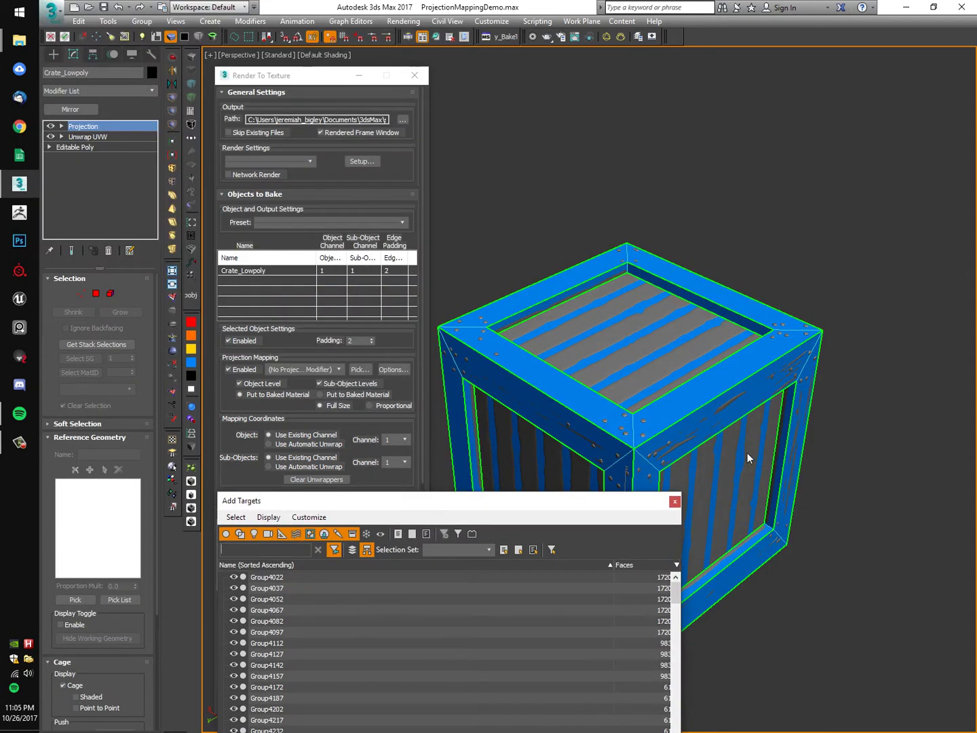
{"action": "left_click_drag", "start_coordinate": [534, 510], "coordinate": [572, 274]}
{"action": "mouse_move", "coordinate": [715, 359]}
{"action": "left_mouse_down"}
{"action": "mouse_move", "coordinate": [699, 590]}
{"action": "mouse_move", "coordinate": [696, 358]}
{"action": "left_mouse_up"}
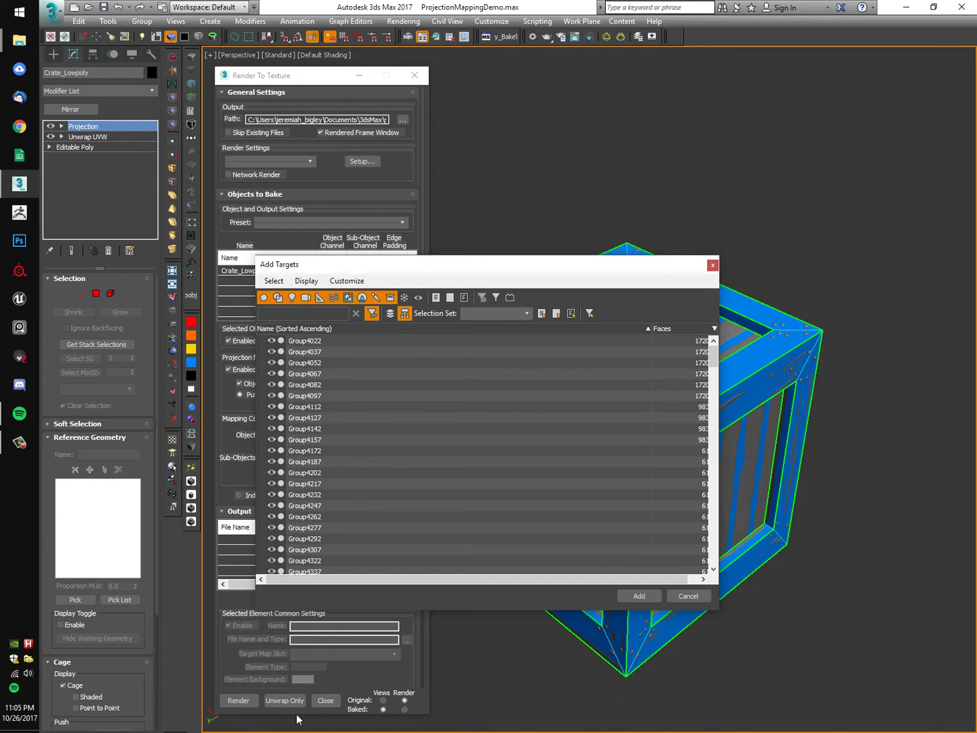
{"action": "left_click_drag", "start_coordinate": [522, 272], "coordinate": [629, 231]}
{"action": "left_click", "coordinate": [417, 300]}
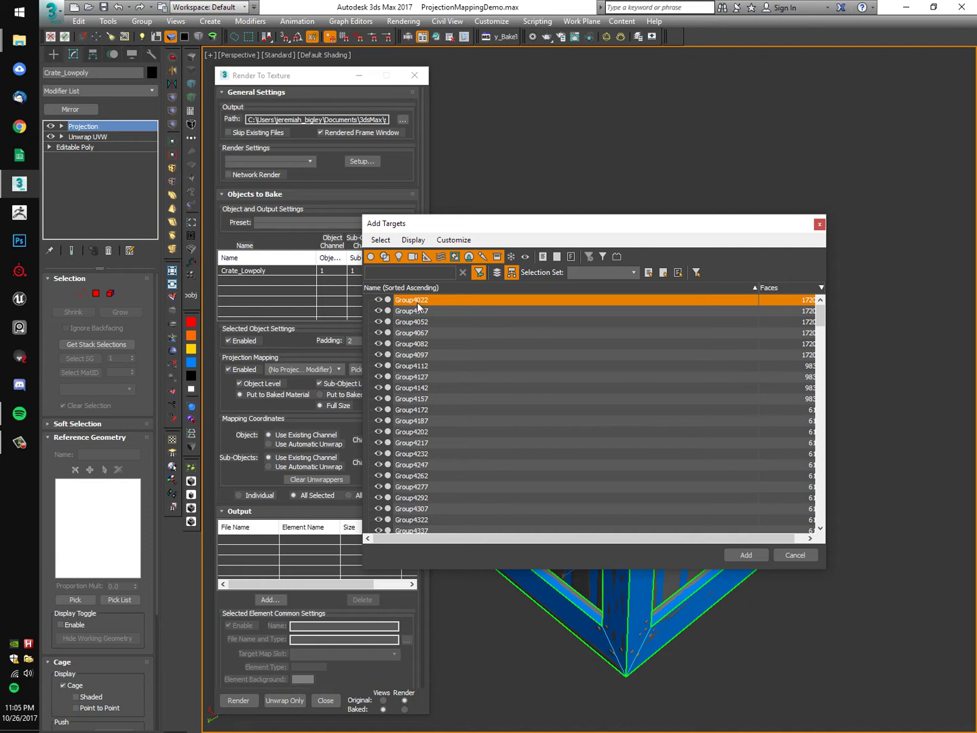
{"action": "left_click", "coordinate": [746, 555]}
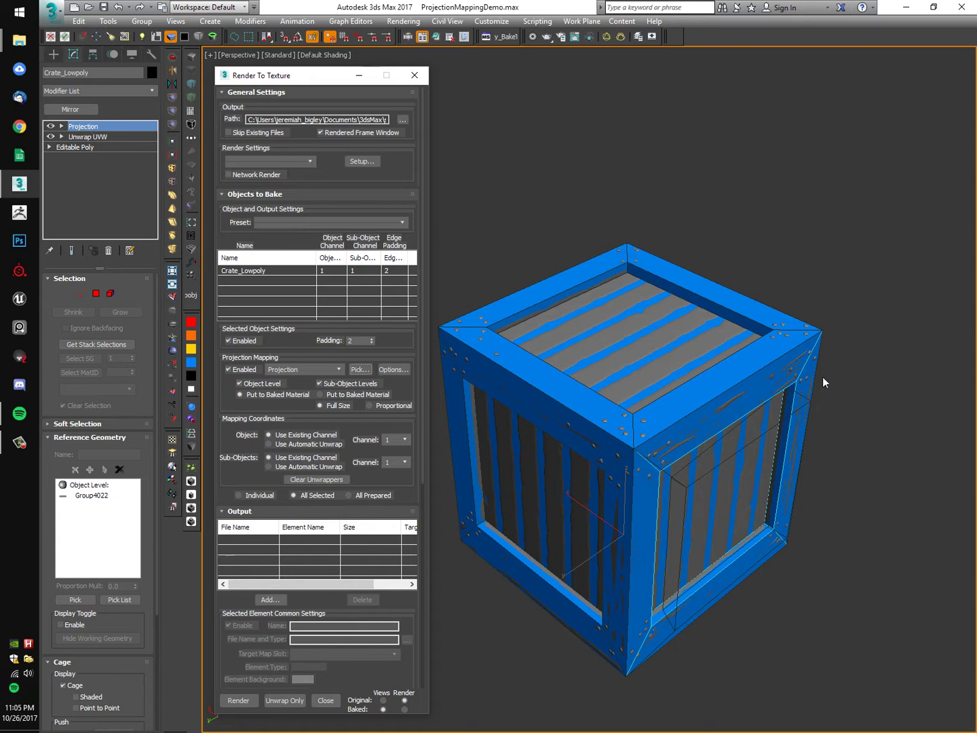
{"action": "middle_click_drag", "start_coordinate": [824, 383], "coordinate": [819, 388], "text": "alt"}
Reselect Crate_Lowpoly, view its cage at Element level, then select Group4022 in Reference Geometry.
{"action": "scroll", "coordinate": [821, 372], "scroll_direction": "up", "scroll_amount": 3}
{"action": "left_click", "coordinate": [827, 335]}
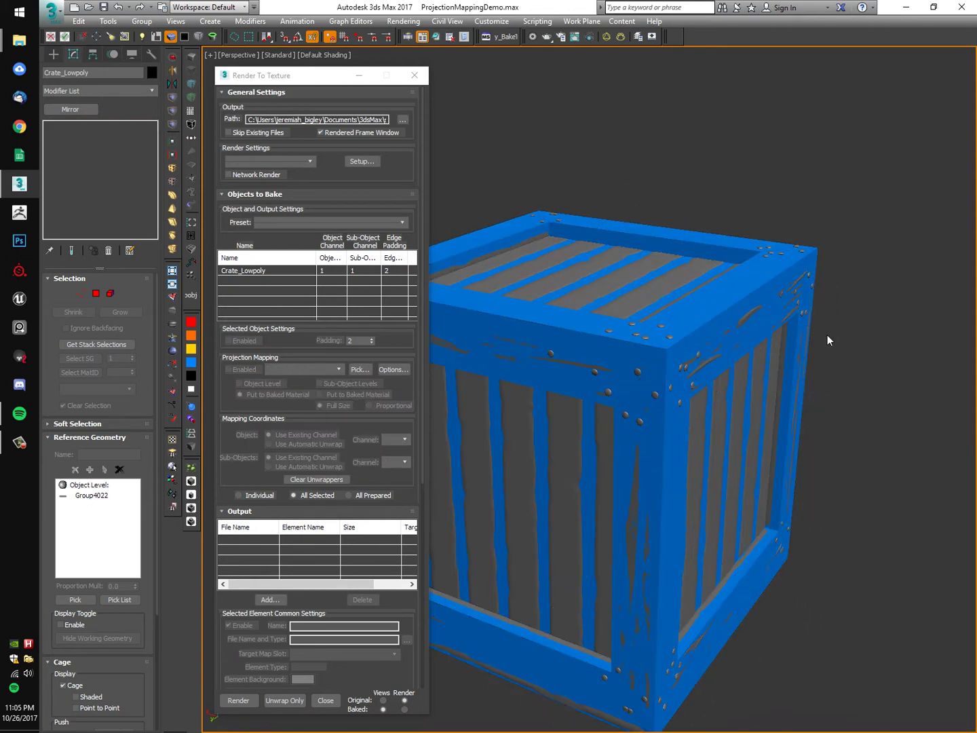
{"action": "left_click", "coordinate": [494, 287]}
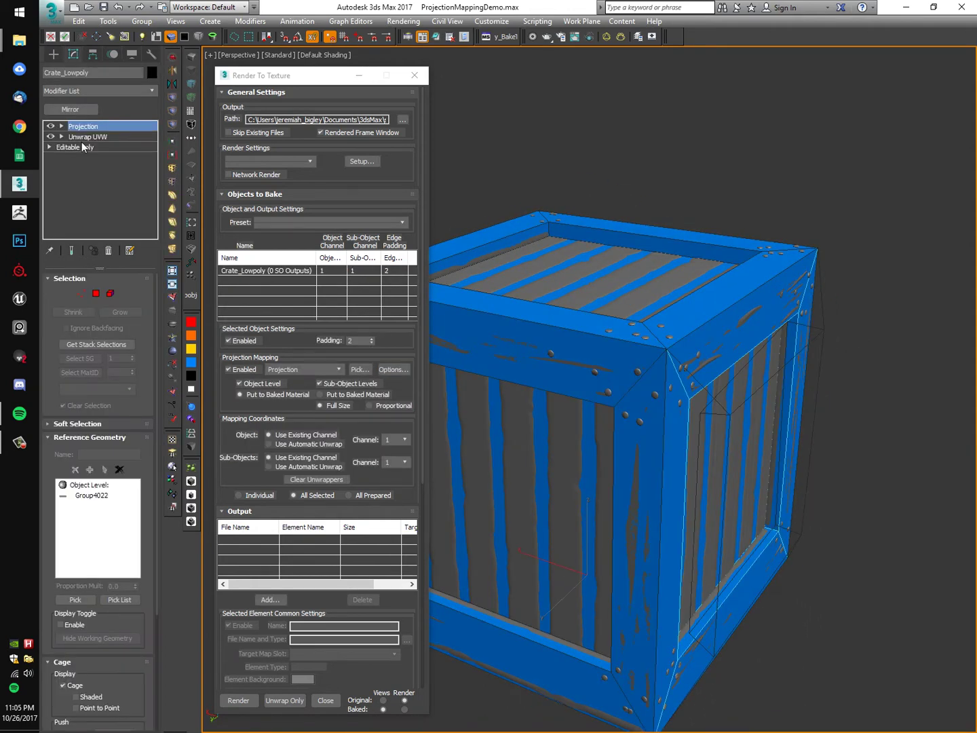
{"action": "left_click", "coordinate": [106, 345]}
{"action": "middle_click_drag", "start_coordinate": [824, 273], "coordinate": [789, 352], "text": "alt"}
{"action": "scroll", "coordinate": [875, 305], "scroll_direction": "down", "scroll_amount": 3}
{"action": "left_click", "coordinate": [110, 291]}
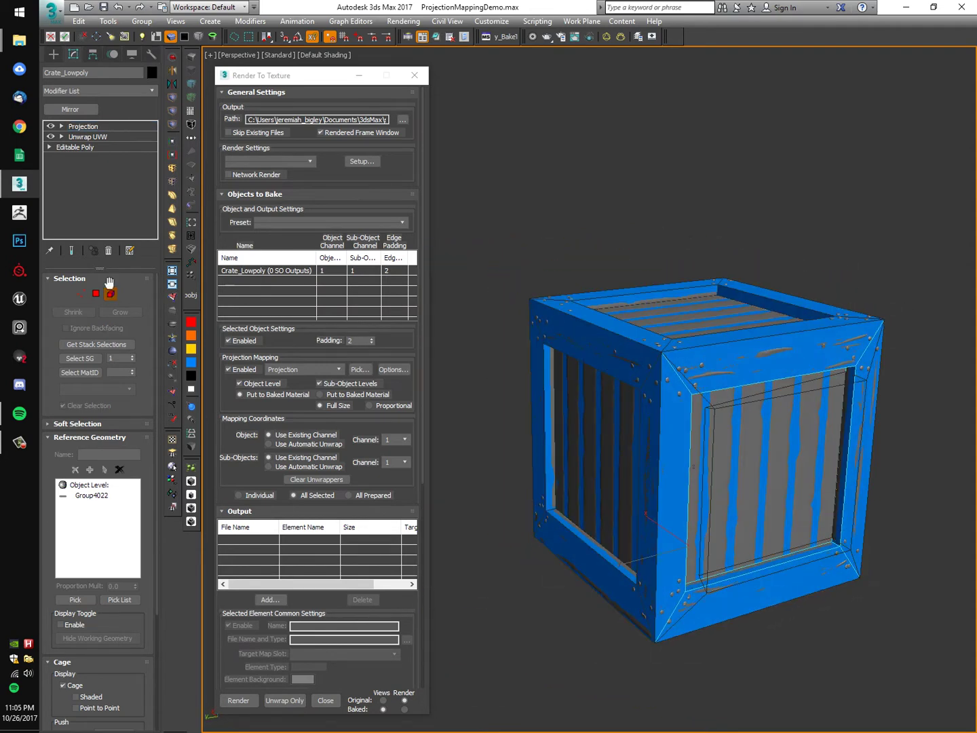
{"action": "left_click", "coordinate": [99, 496]}
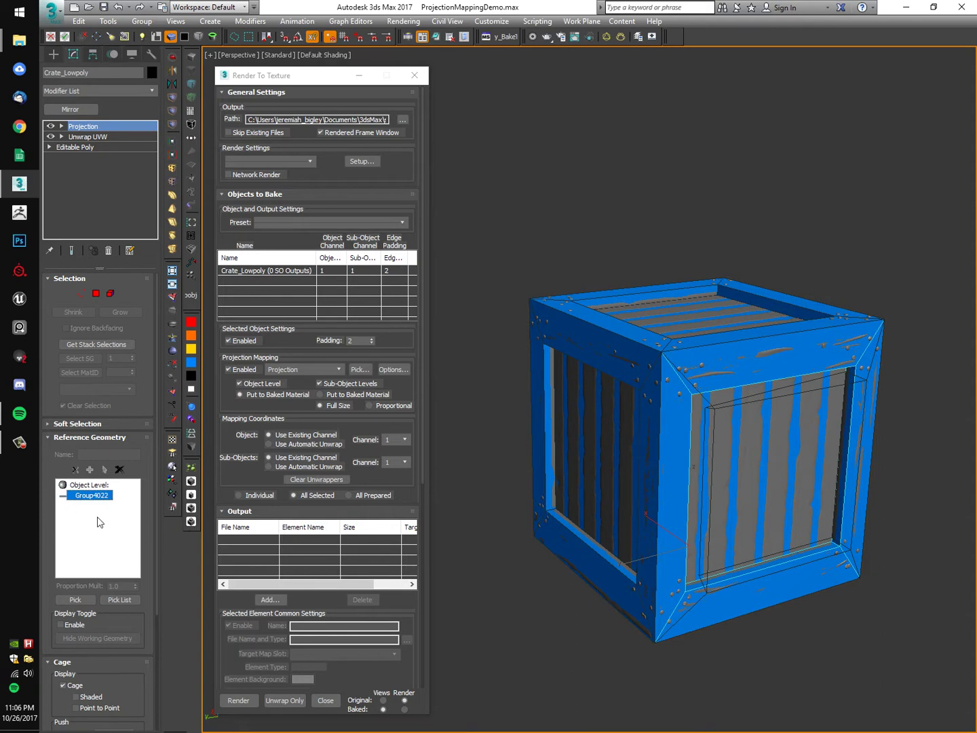
Add Group4037 through the last Group object as reference geometry via Pick List.
{"action": "left_click", "coordinate": [119, 599]}
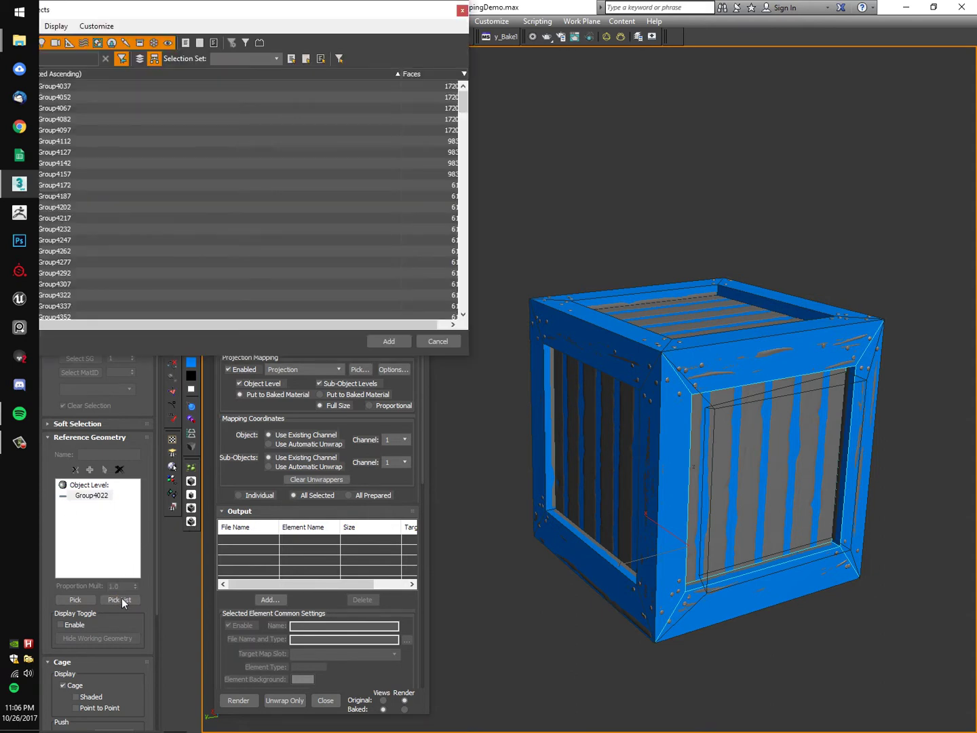
{"action": "left_click", "coordinate": [262, 169]}
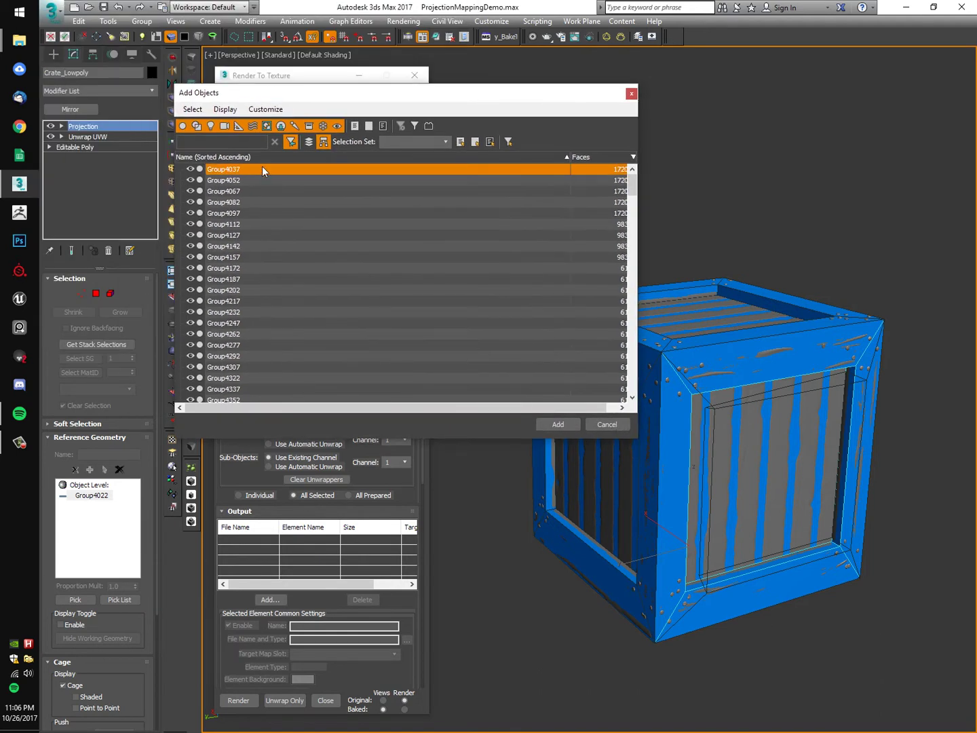
{"action": "left_click_drag", "start_coordinate": [631, 191], "coordinate": [631, 386]}
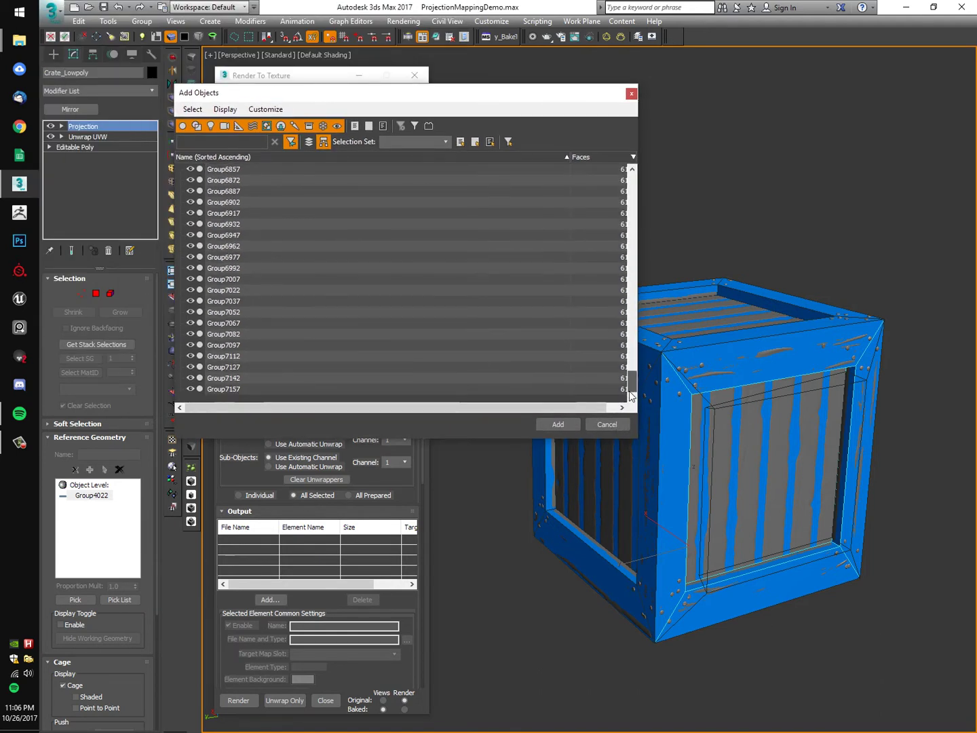
{"action": "left_click", "coordinate": [271, 384], "text": "shift"}
{"action": "left_click", "coordinate": [561, 423]}
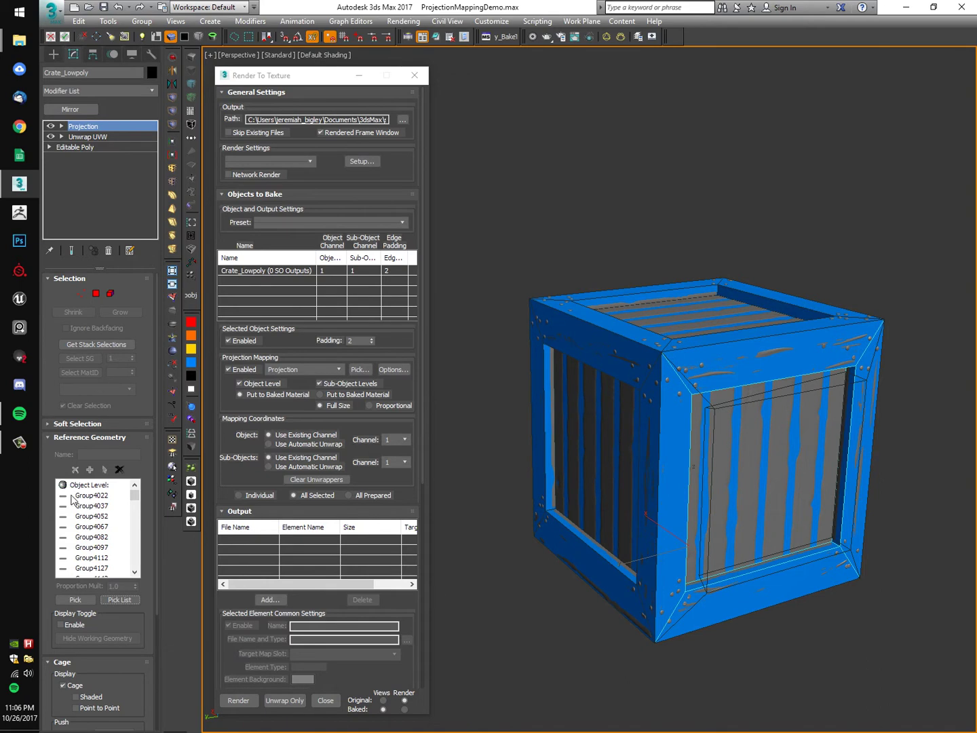
{"action": "scroll", "coordinate": [412, 395], "scroll_direction": "down", "scroll_amount": 3}
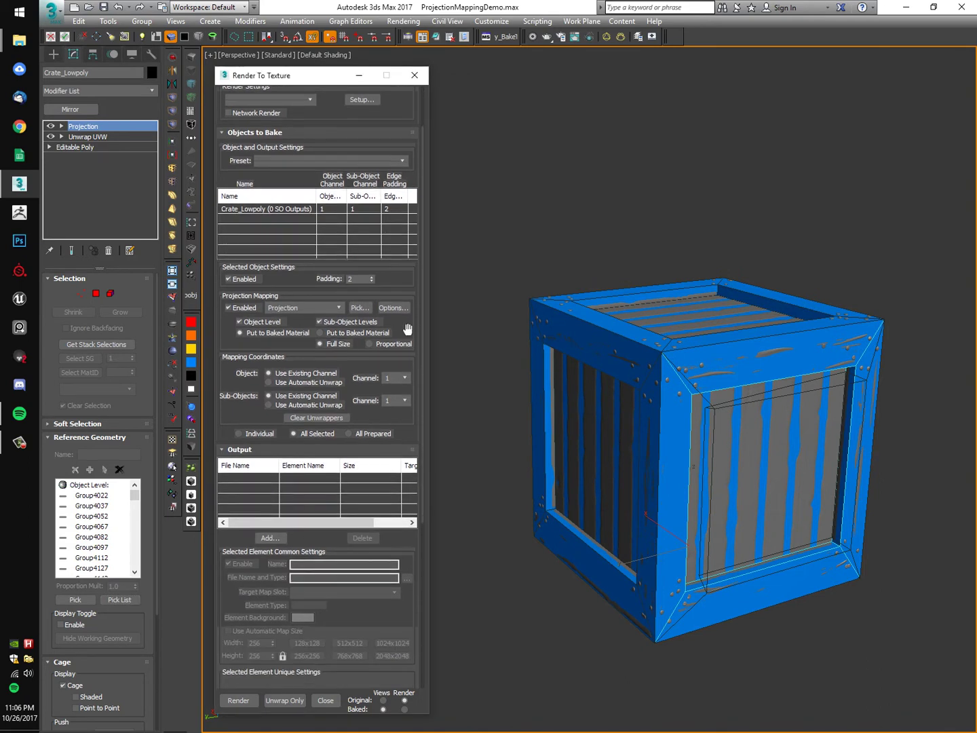
{"action": "scroll", "coordinate": [399, 331], "scroll_direction": "down", "scroll_amount": 3}
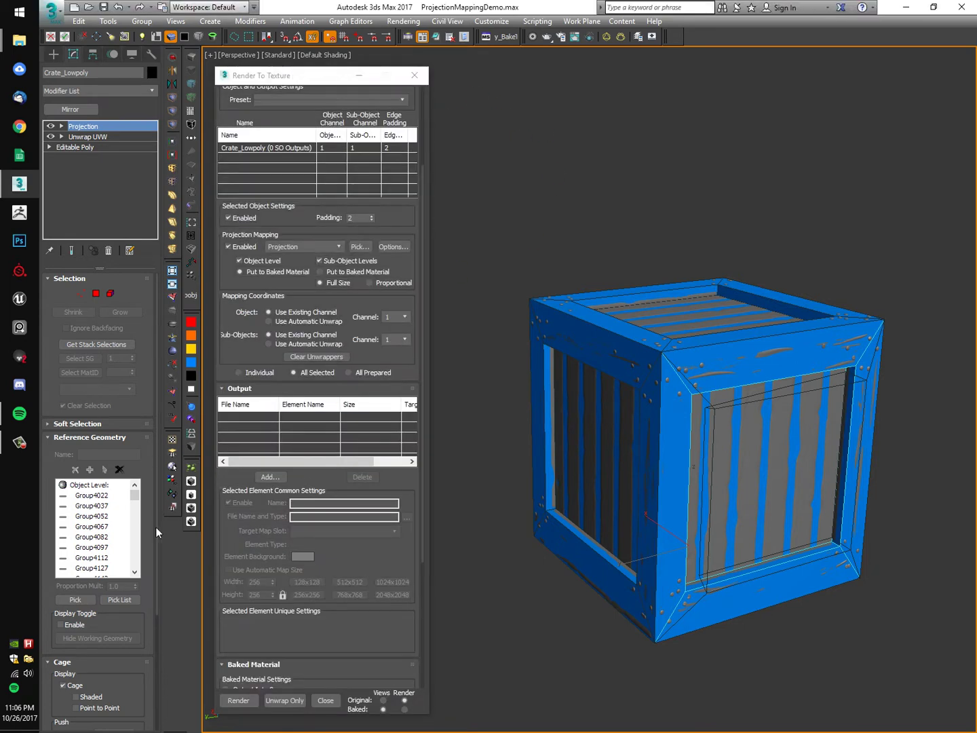
{"action": "middle_click_drag", "start_coordinate": [859, 292], "coordinate": [905, 303], "text": "alt"}
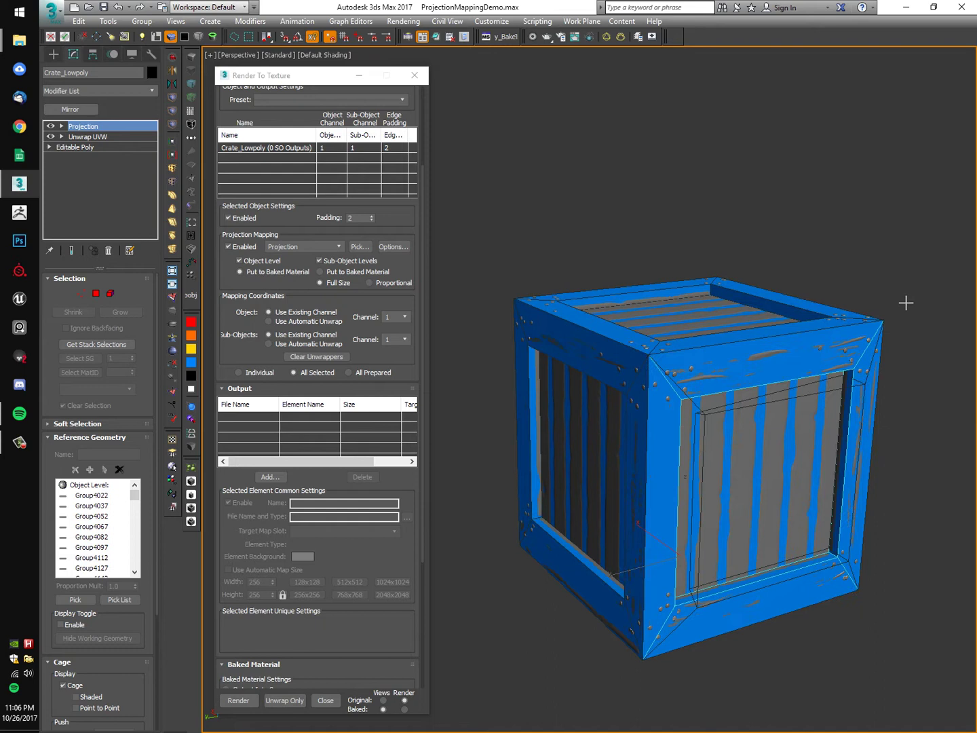
{"action": "left_click", "coordinate": [905, 303]}
{"action": "key", "text": "ctrl+z"}
{"action": "middle_click_drag", "start_coordinate": [843, 250], "coordinate": [888, 271], "text": "alt"}
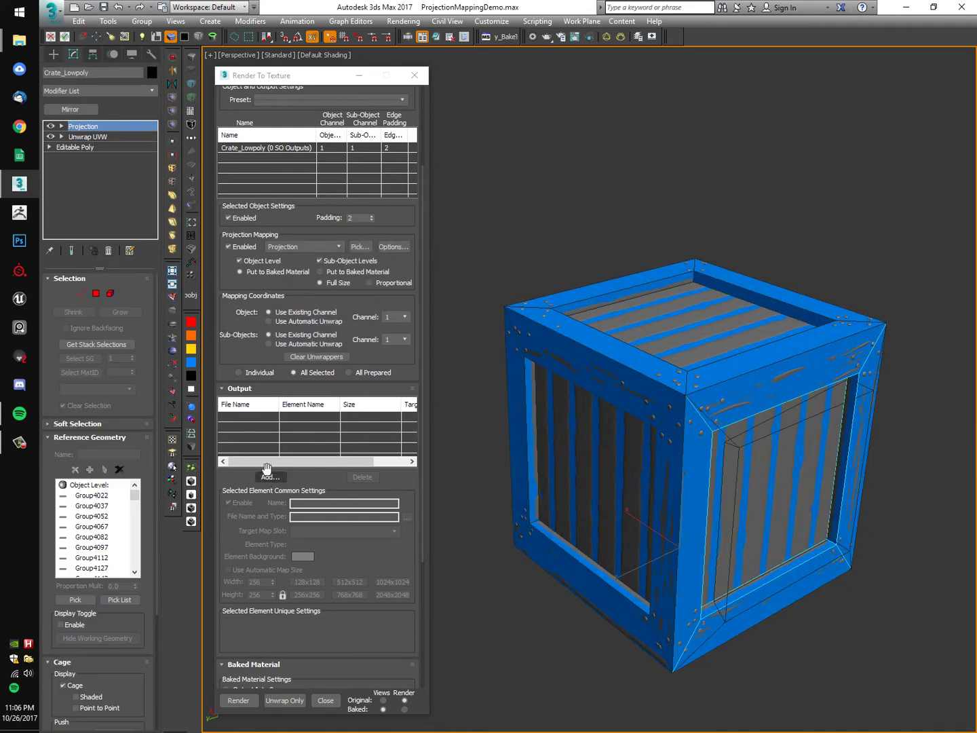
Shade the projection cage, reset it, and drag Push Amount up to inflate it around the crate.
{"action": "scroll", "coordinate": [145, 474], "scroll_direction": "down", "scroll_amount": 4}
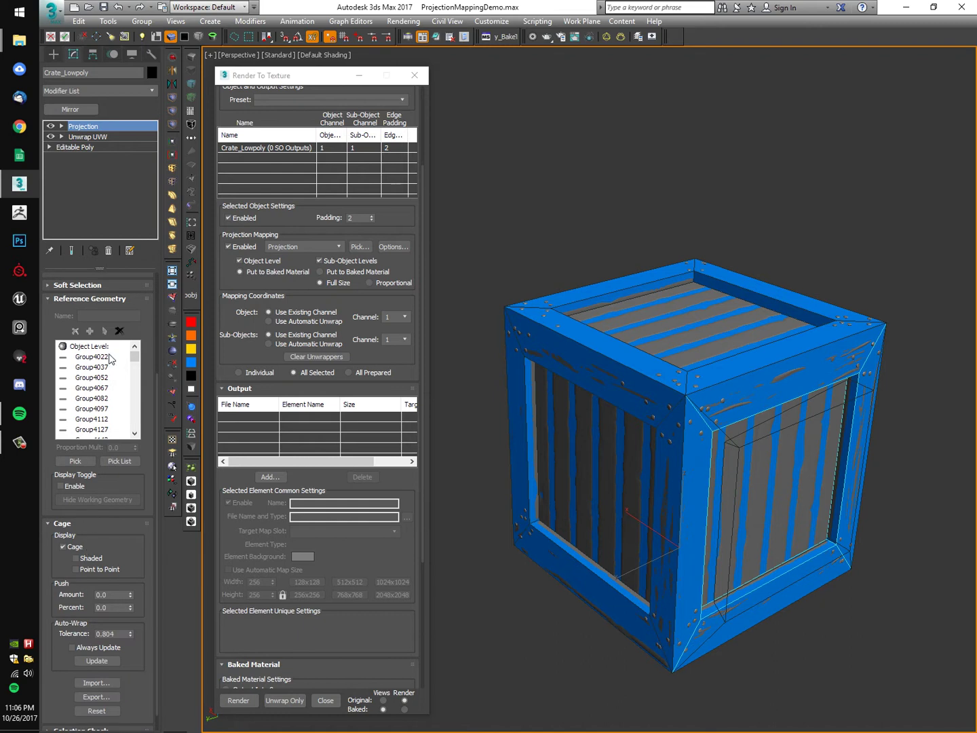
{"action": "left_click", "coordinate": [76, 558]}
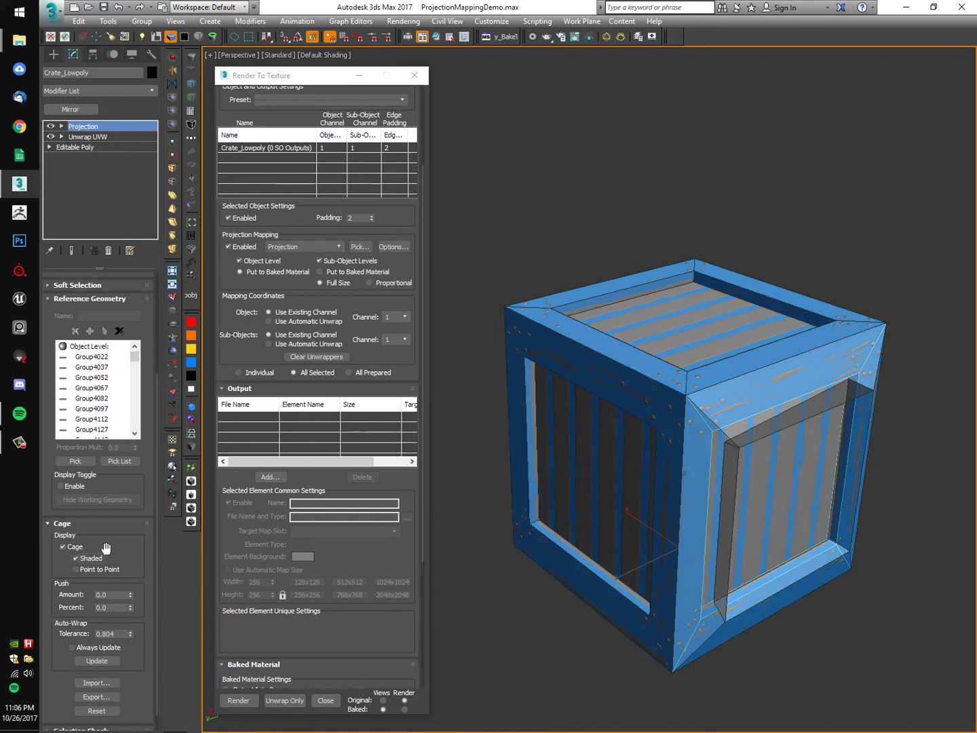
{"action": "middle_click_drag", "start_coordinate": [760, 506], "coordinate": [861, 433], "text": "alt"}
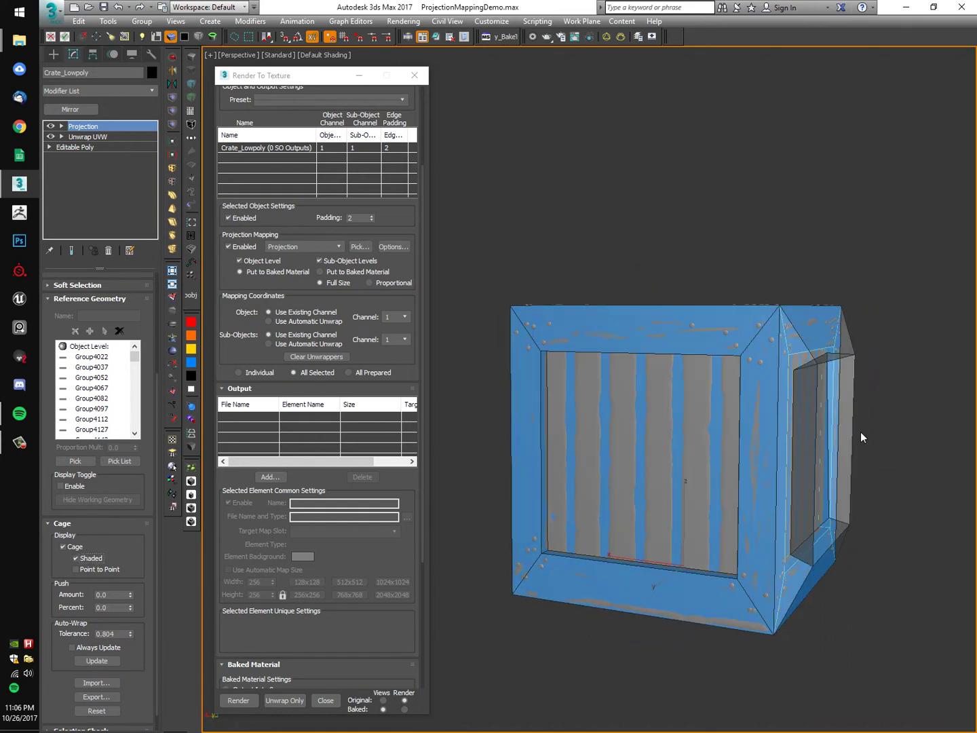
{"action": "left_click", "coordinate": [96, 710]}
{"action": "middle_click_drag", "start_coordinate": [754, 436], "coordinate": [863, 501], "text": "alt"}
{"action": "scroll", "coordinate": [625, 410], "scroll_direction": "up", "scroll_amount": 1}
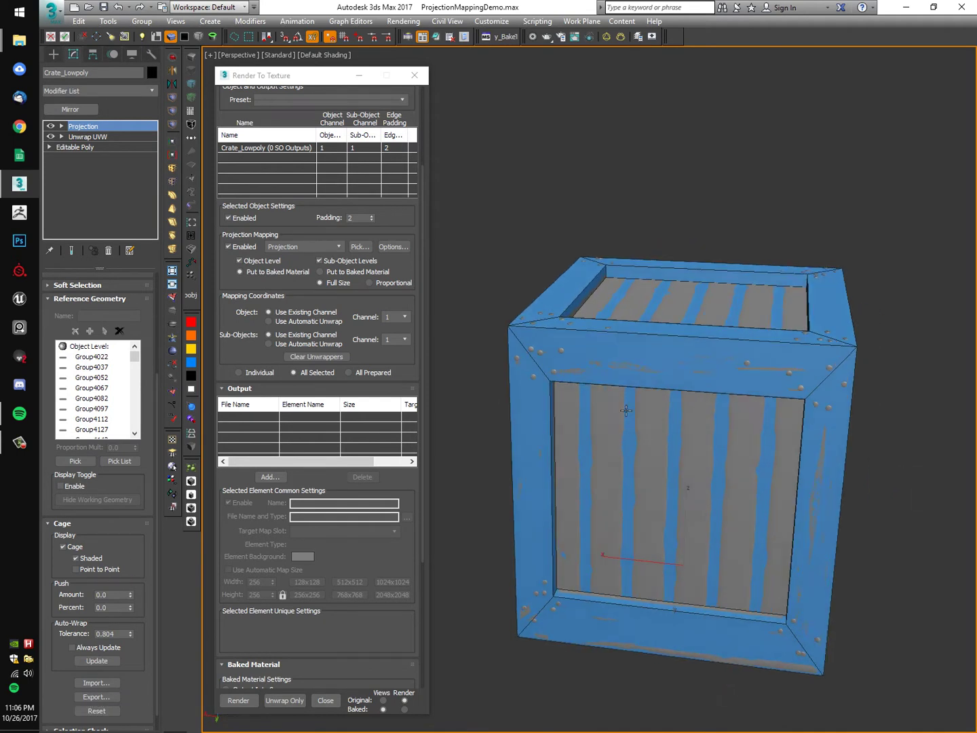
{"action": "middle_click_drag", "start_coordinate": [626, 410], "coordinate": [589, 388], "text": "alt"}
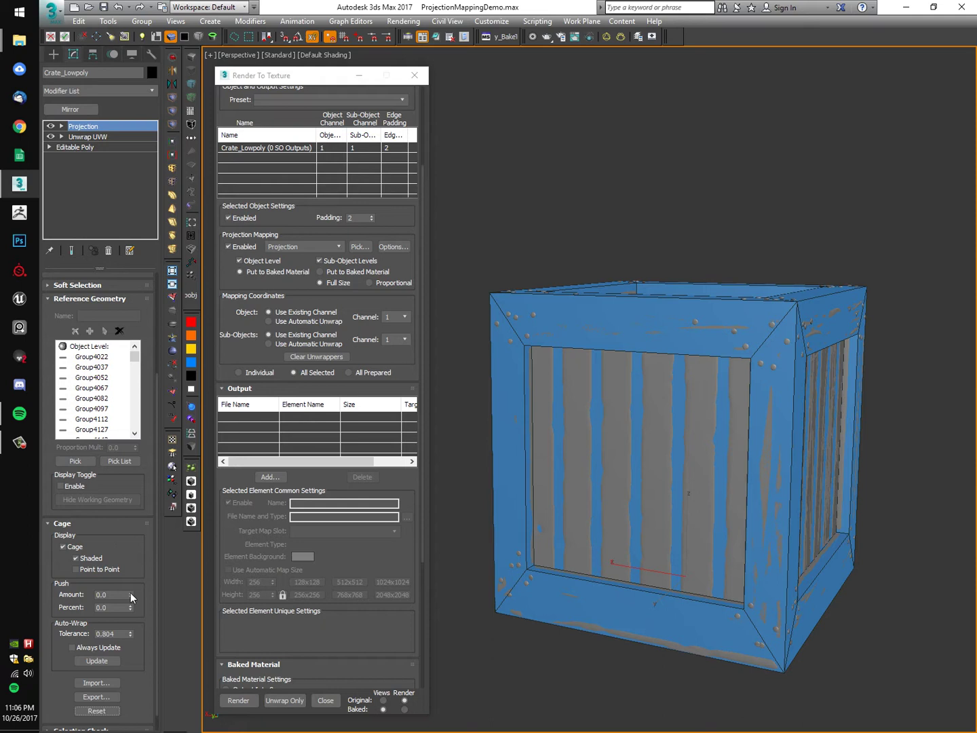
{"action": "left_click_drag", "start_coordinate": [131, 595], "coordinate": [135, 441]}
{"action": "middle_click_drag", "start_coordinate": [846, 468], "coordinate": [919, 471], "text": "alt"}
{"action": "middle_click_drag", "start_coordinate": [778, 415], "coordinate": [823, 414], "text": "alt"}
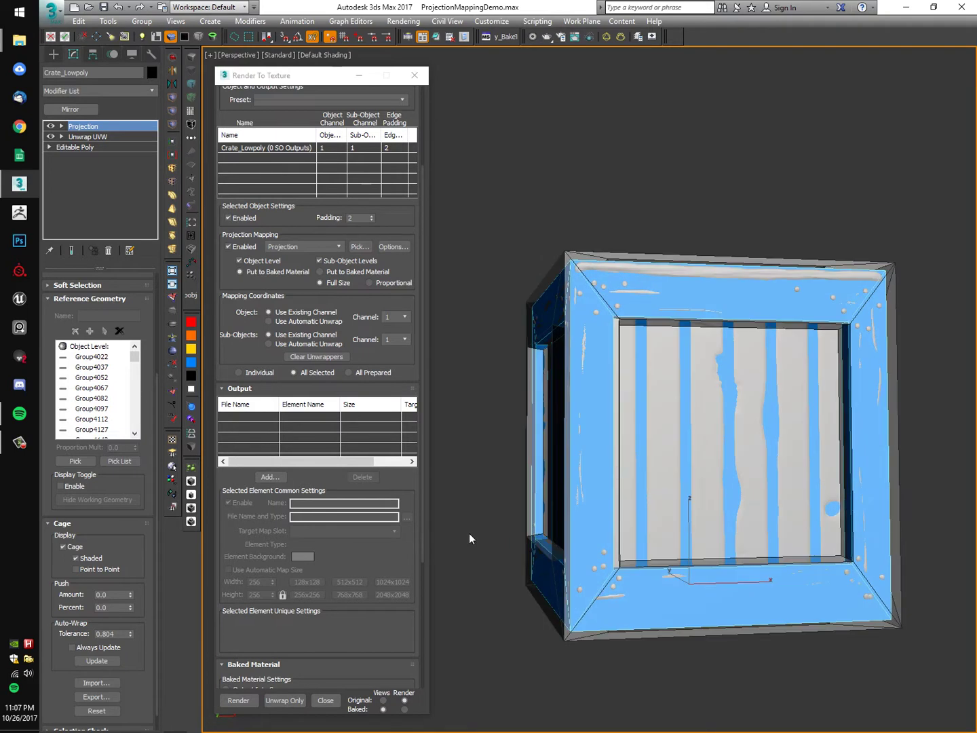
Add a NormalsMap element to the bake outputs and select it.
{"action": "scroll", "coordinate": [273, 354], "scroll_direction": "up", "scroll_amount": 2}
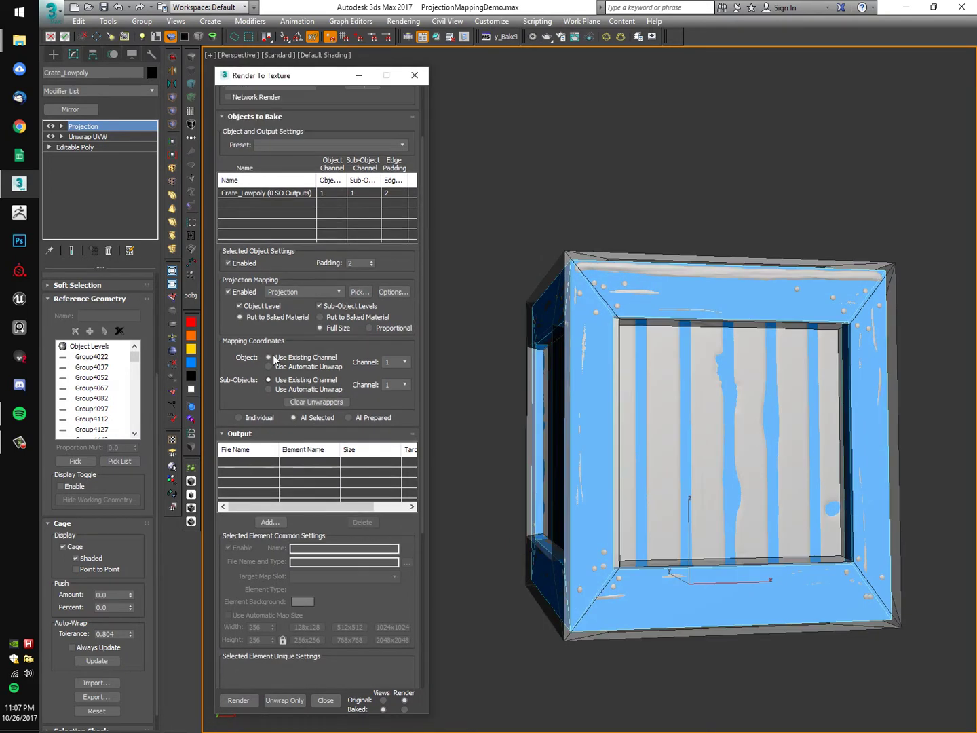
{"action": "left_click", "coordinate": [271, 523]}
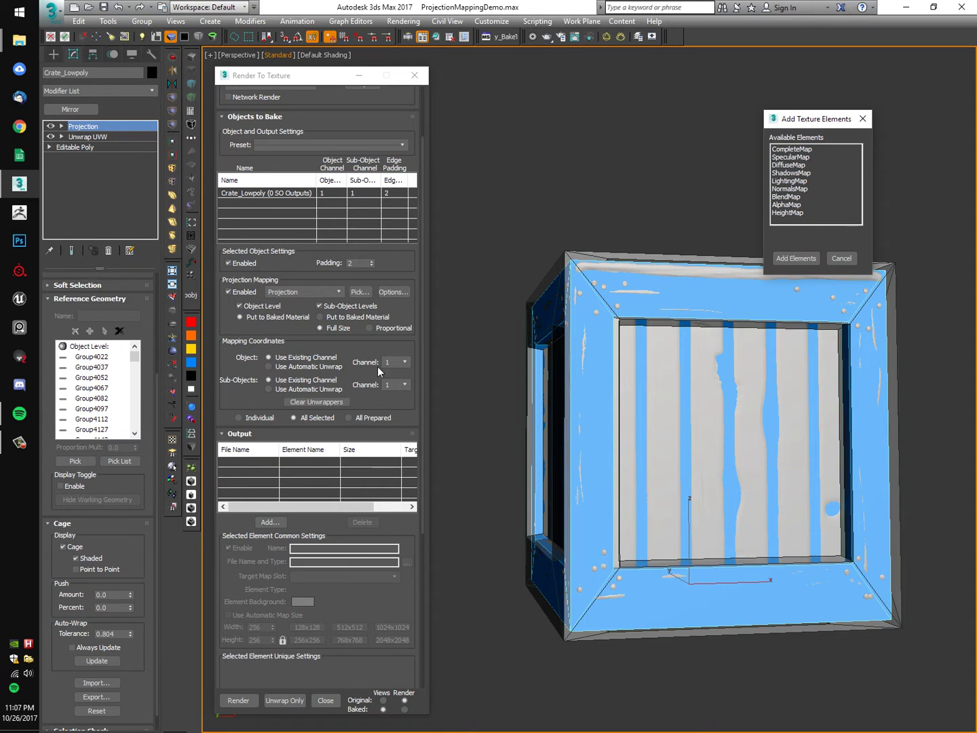
{"action": "left_click", "coordinate": [795, 188]}
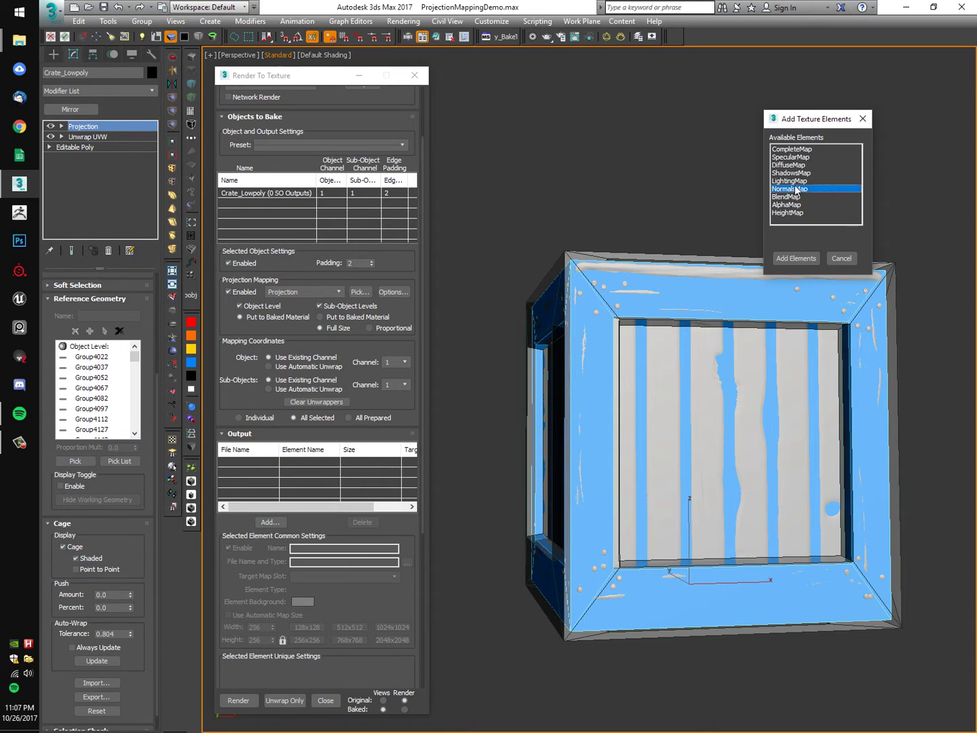
{"action": "left_click", "coordinate": [795, 258]}
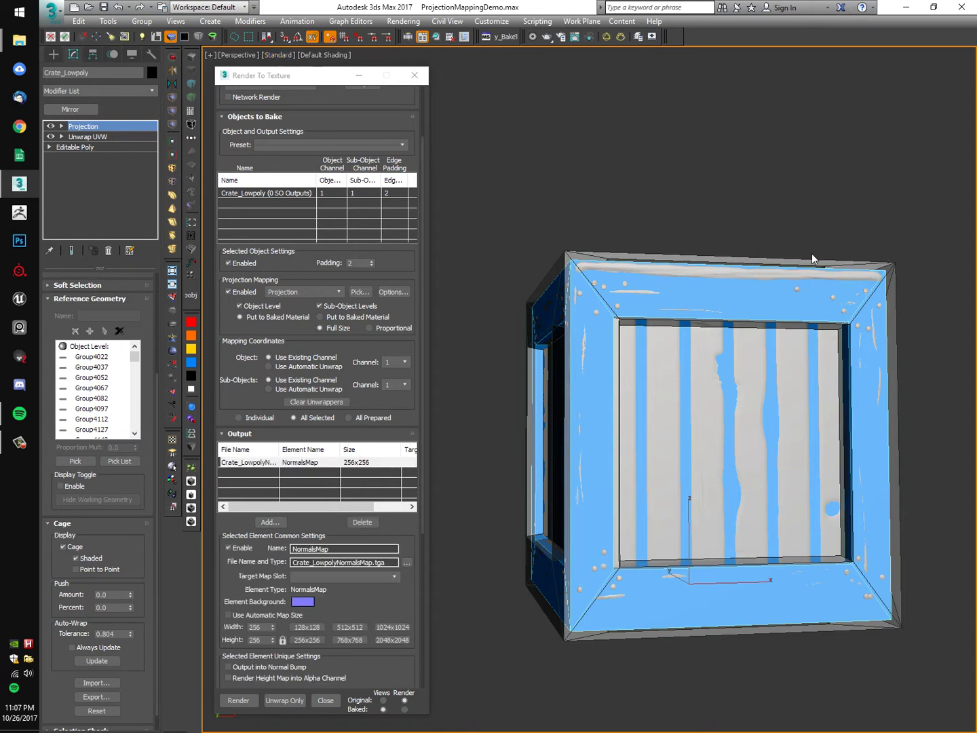
{"action": "left_click", "coordinate": [366, 464]}
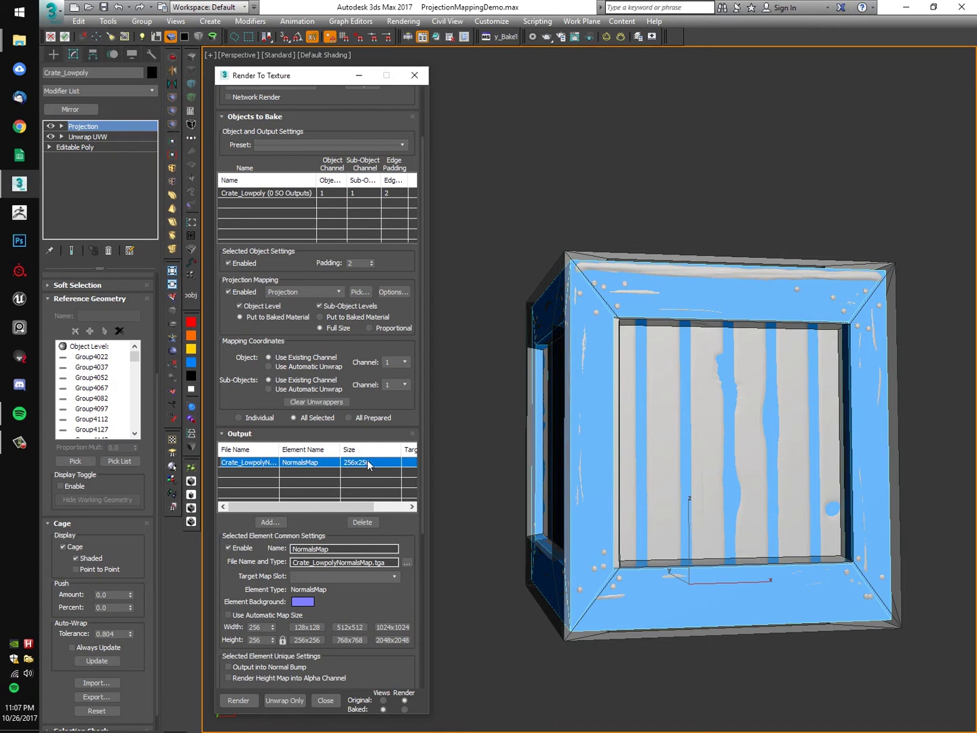
Save the normal map as Crate_N.tga in ProjectionMappingDemo\maps as a 24-bit Targa.
{"action": "left_click", "coordinate": [407, 563]}
{"action": "left_click", "coordinate": [257, 202]}
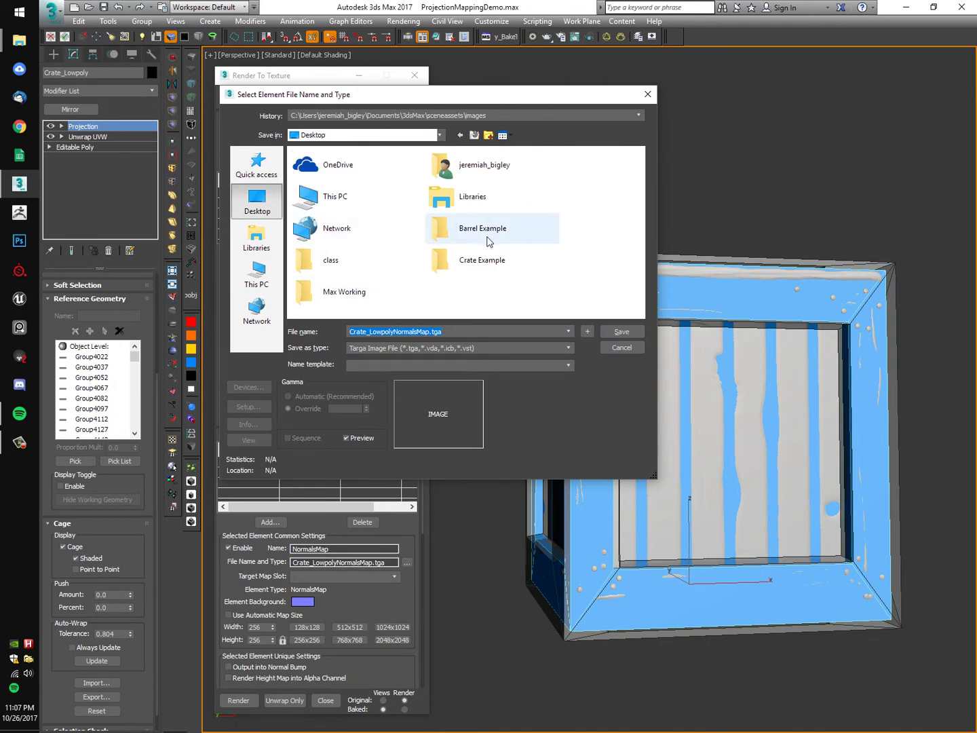
{"action": "double_click", "coordinate": [496, 291]}
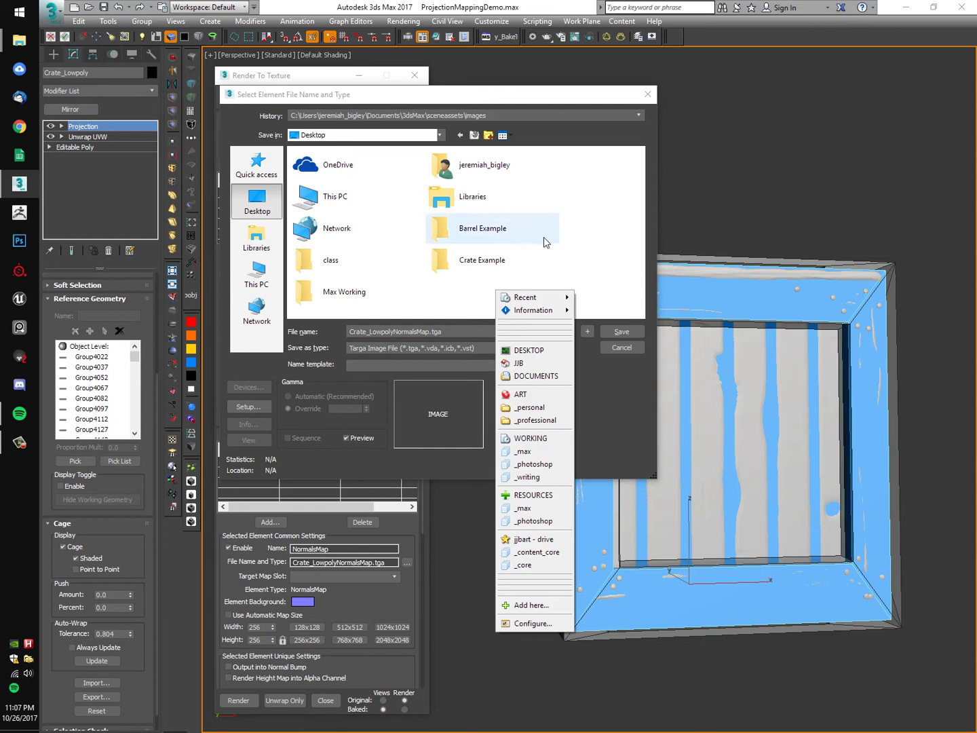
{"action": "left_click", "coordinate": [531, 437]}
{"action": "scroll", "coordinate": [638, 219], "scroll_direction": "down", "scroll_amount": 1}
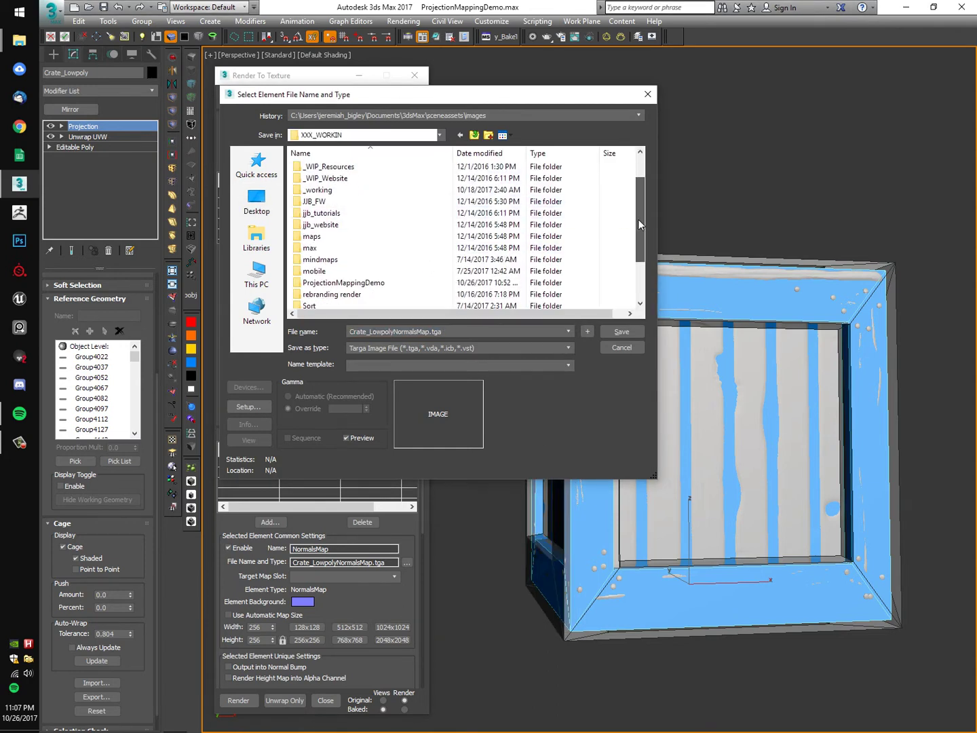
{"action": "double_click", "coordinate": [373, 281]}
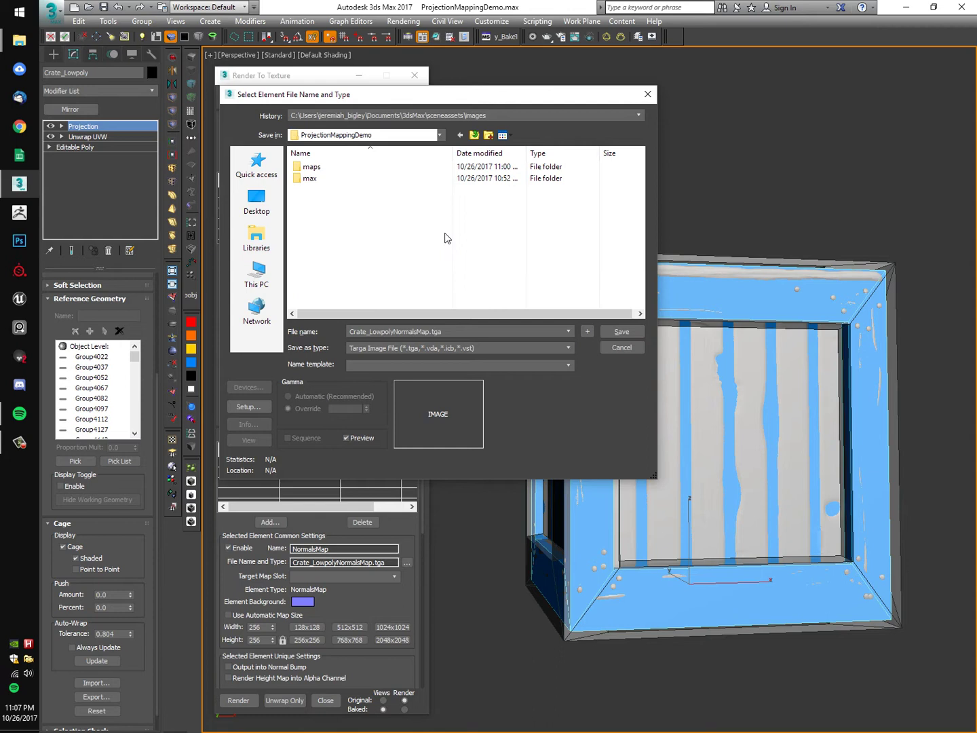
{"action": "double_click", "coordinate": [308, 168]}
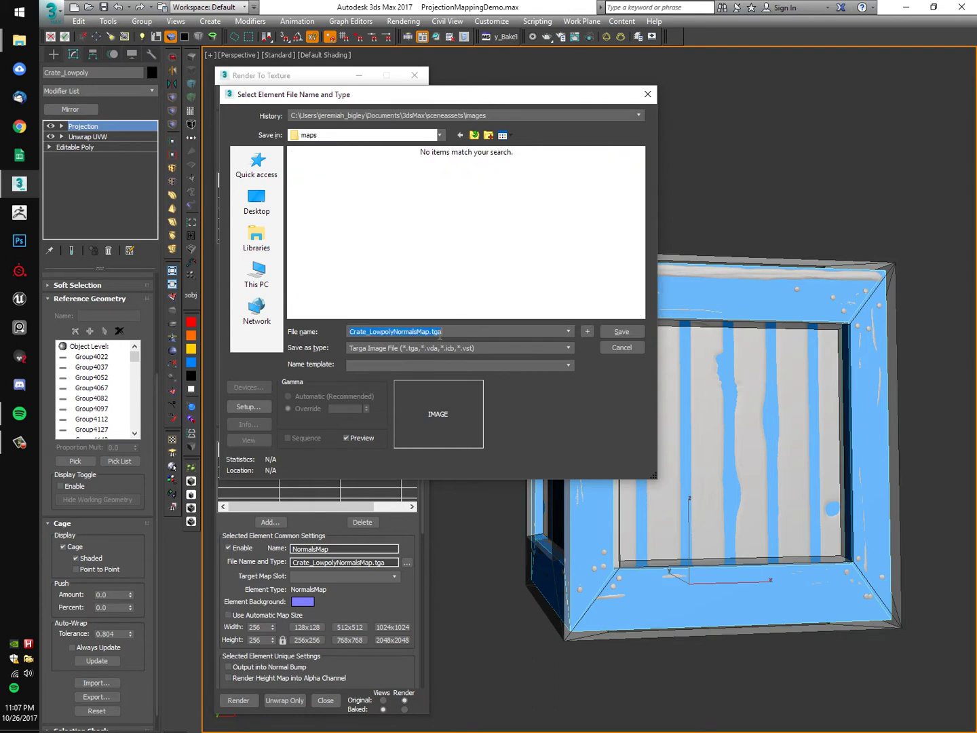
{"action": "left_click_drag", "start_coordinate": [431, 331], "coordinate": [345, 328]}
{"action": "type", "text": "Crate_N"}
{"action": "left_click", "coordinate": [623, 332]}
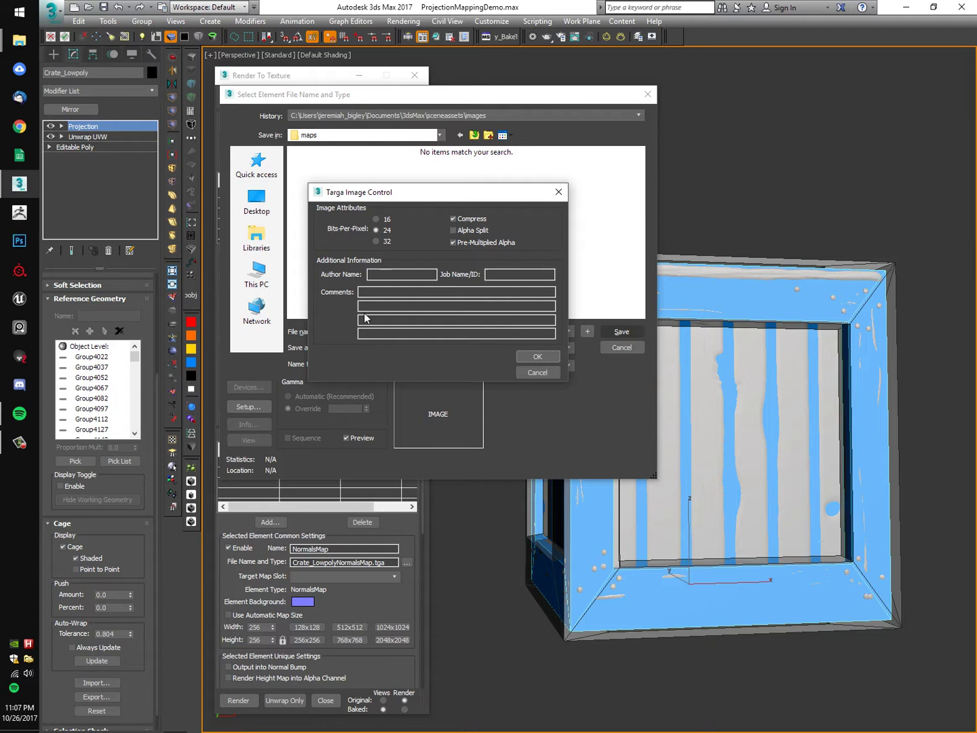
{"action": "left_click_drag", "start_coordinate": [393, 197], "coordinate": [537, 193]}
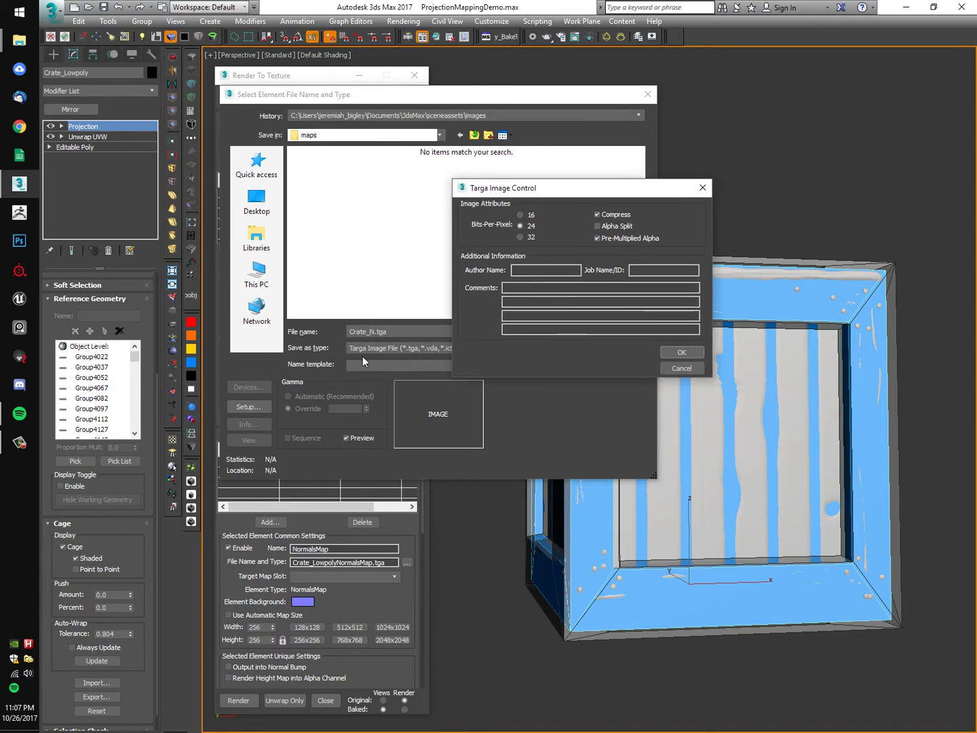
{"action": "left_click", "coordinate": [521, 226]}
Confirm the Targa options and set Object and Sub-Objects to Use Existing Channel 1.
{"action": "left_click", "coordinate": [679, 353]}
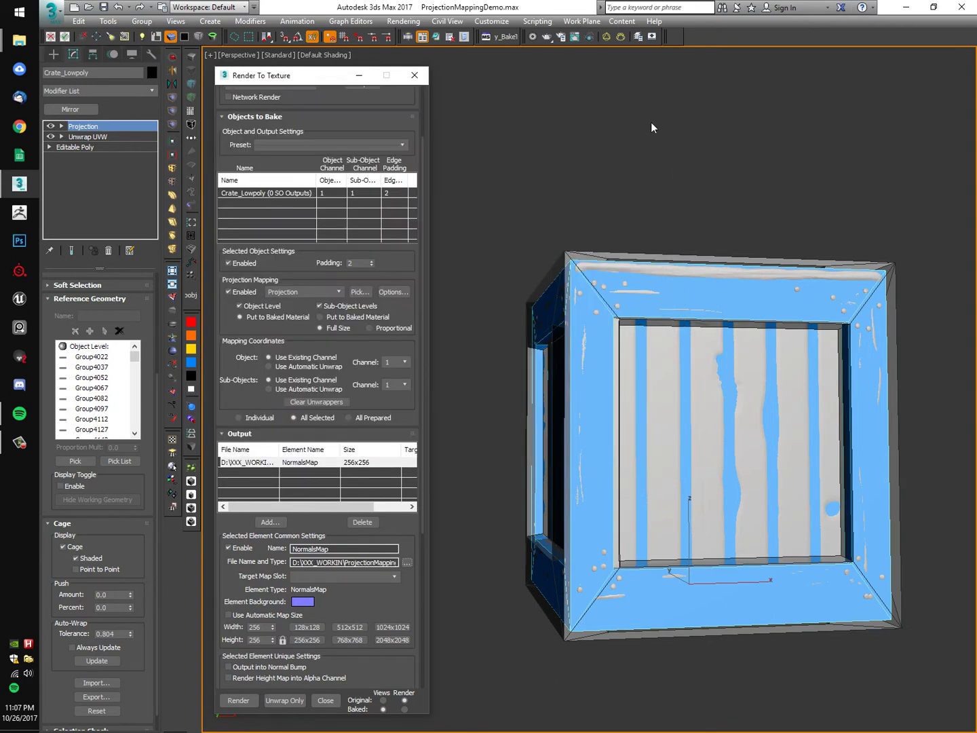
{"action": "left_click", "coordinate": [365, 463]}
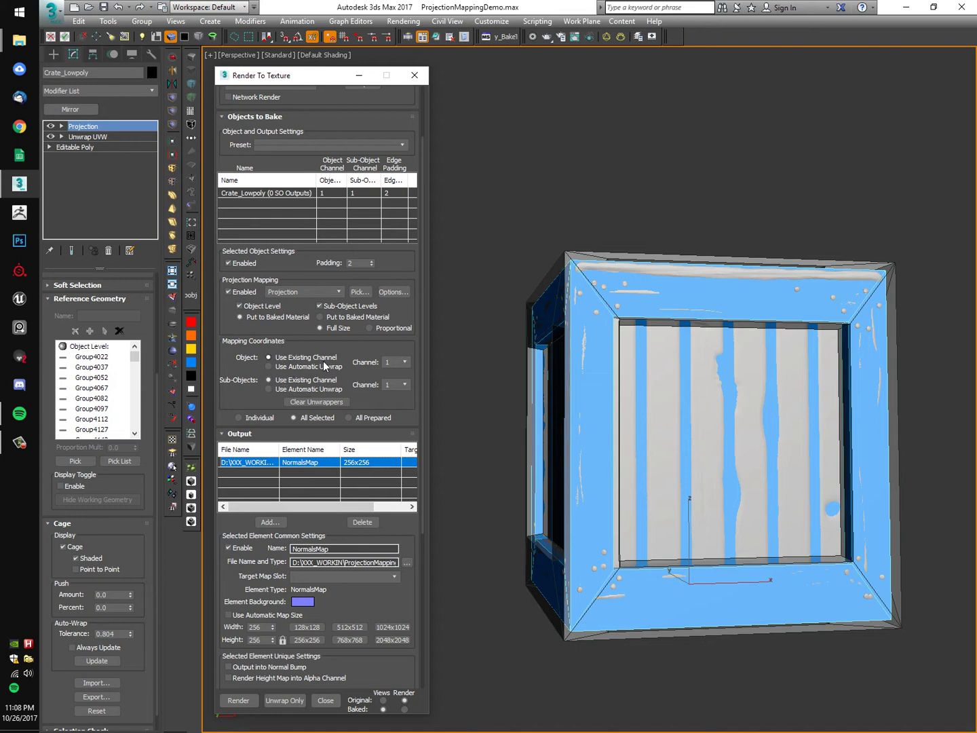
{"action": "left_click", "coordinate": [327, 379]}
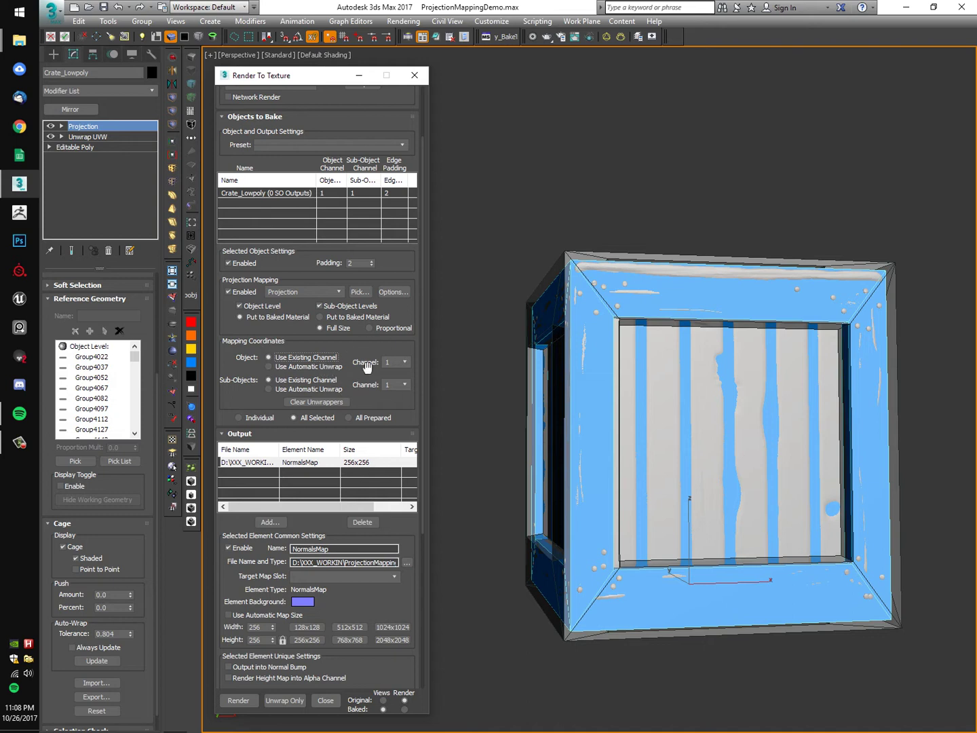
{"action": "left_click", "coordinate": [312, 380]}
{"action": "left_click", "coordinate": [397, 372]}
{"action": "left_click", "coordinate": [397, 386]}
{"action": "left_click", "coordinate": [396, 393]}
Raise the bake padding from 2 to 64 and reframe the crate.
{"action": "left_click_drag", "start_coordinate": [370, 263], "coordinate": [389, 12]}
{"action": "left_click_drag", "start_coordinate": [358, 262], "coordinate": [345, 265]}
{"action": "scroll", "coordinate": [395, 502], "scroll_direction": "down", "scroll_amount": 3}
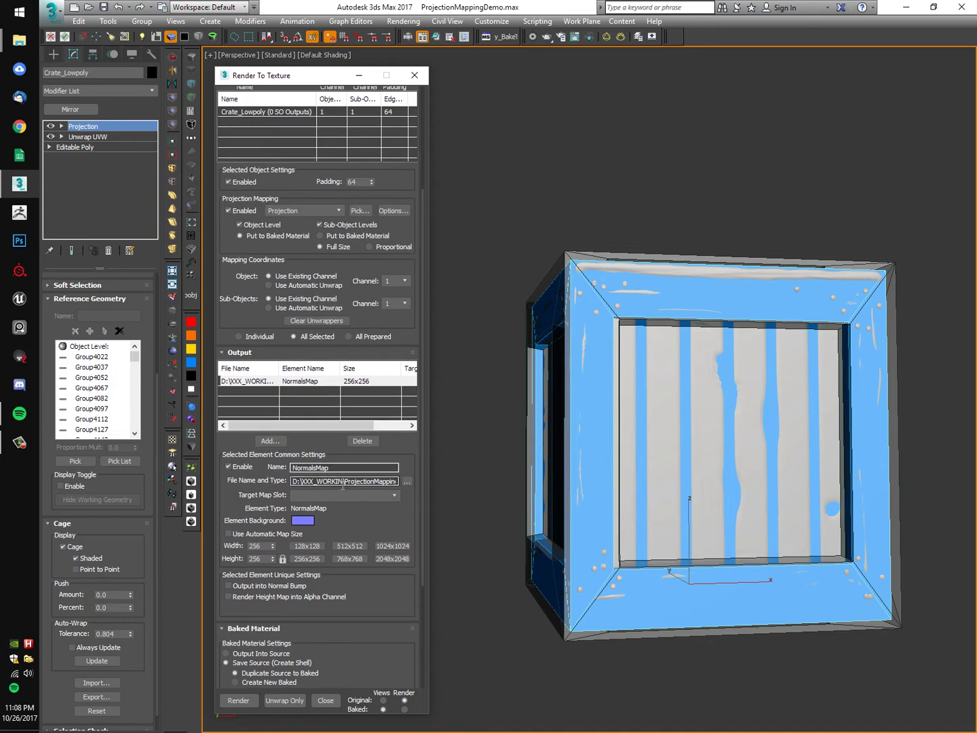
{"action": "left_click", "coordinate": [352, 382]}
{"action": "scroll", "coordinate": [377, 583], "scroll_direction": "down", "scroll_amount": 1}
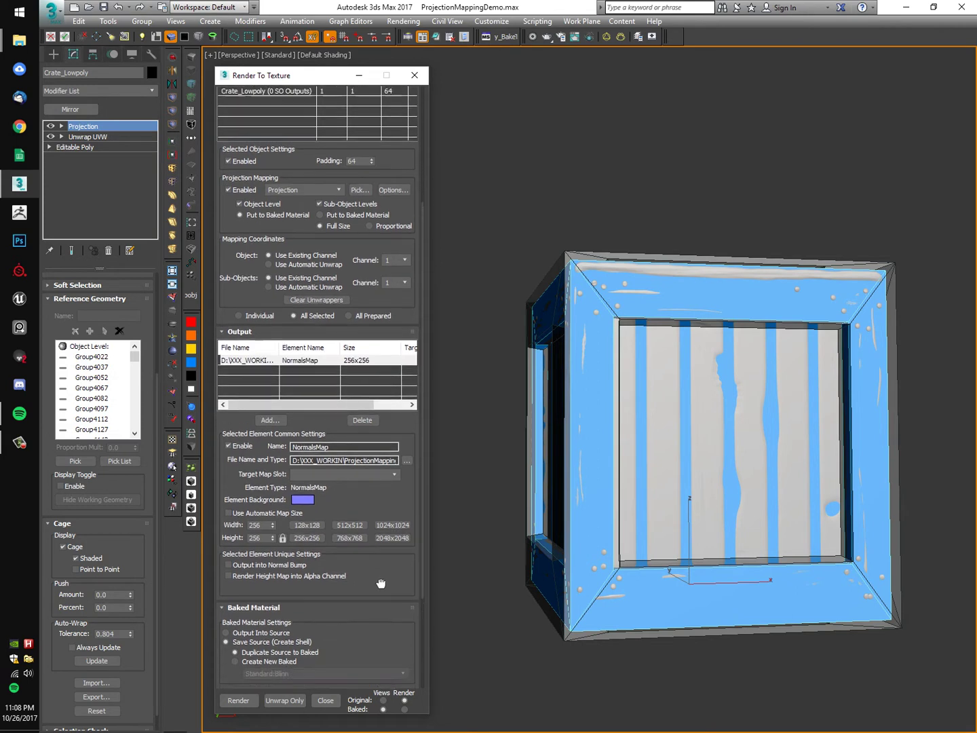
{"action": "left_click_drag", "start_coordinate": [381, 583], "coordinate": [444, 433]}
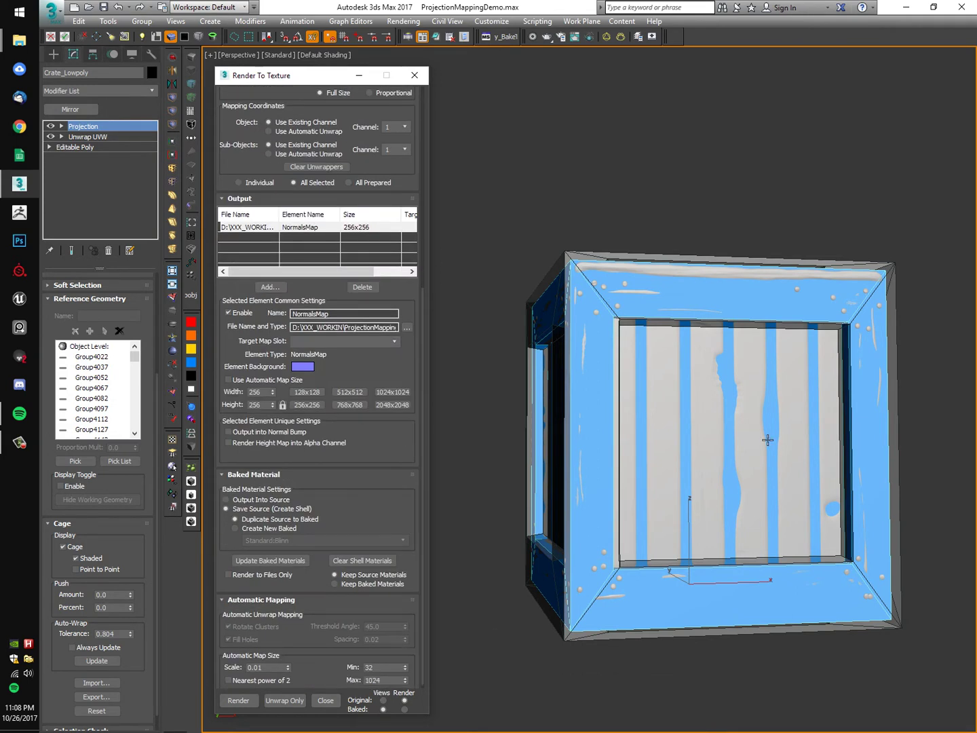
{"action": "middle_click_drag", "start_coordinate": [744, 412], "coordinate": [702, 349]}
{"action": "middle_click_drag", "start_coordinate": [702, 348], "coordinate": [807, 386], "text": "alt"}
Select the NormalsMap output and bake Crate_Lowpoly's normal map.
{"action": "left_click", "coordinate": [244, 701]}
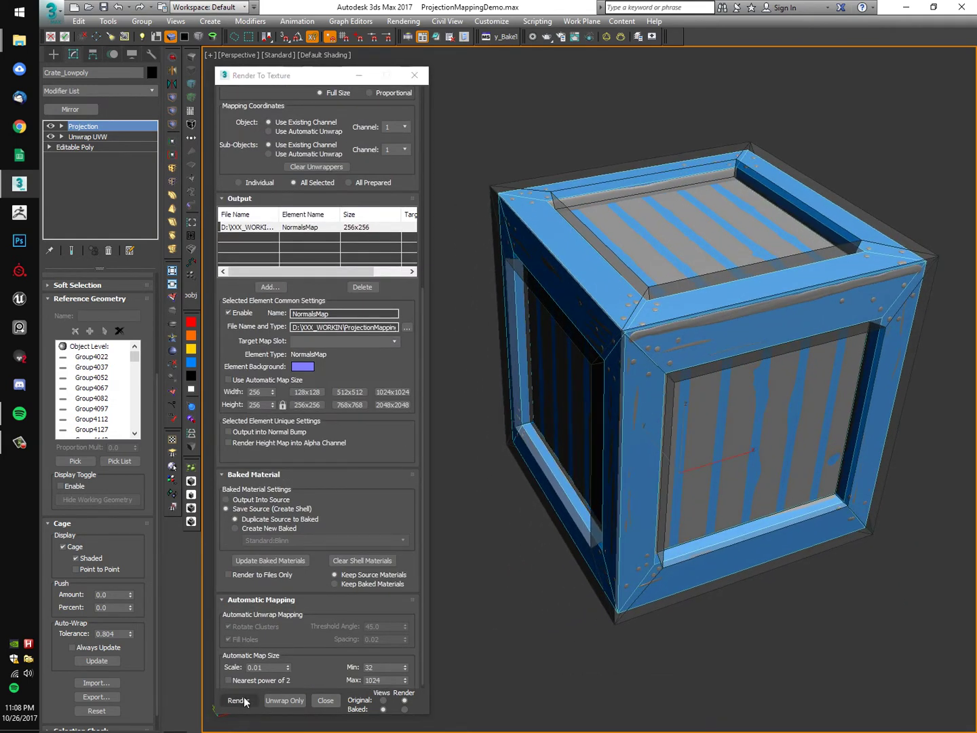
{"action": "left_click", "coordinate": [249, 704]}
{"action": "left_click", "coordinate": [352, 228]}
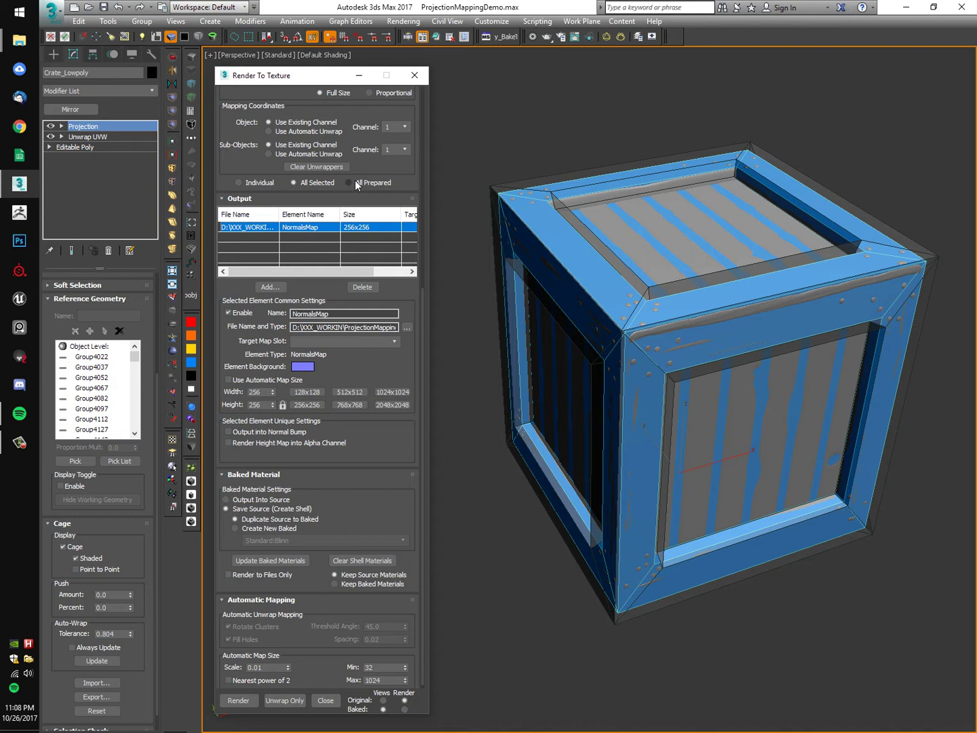
{"action": "left_click_drag", "start_coordinate": [357, 186], "coordinate": [398, 102]}
{"action": "left_click", "coordinate": [247, 702]}
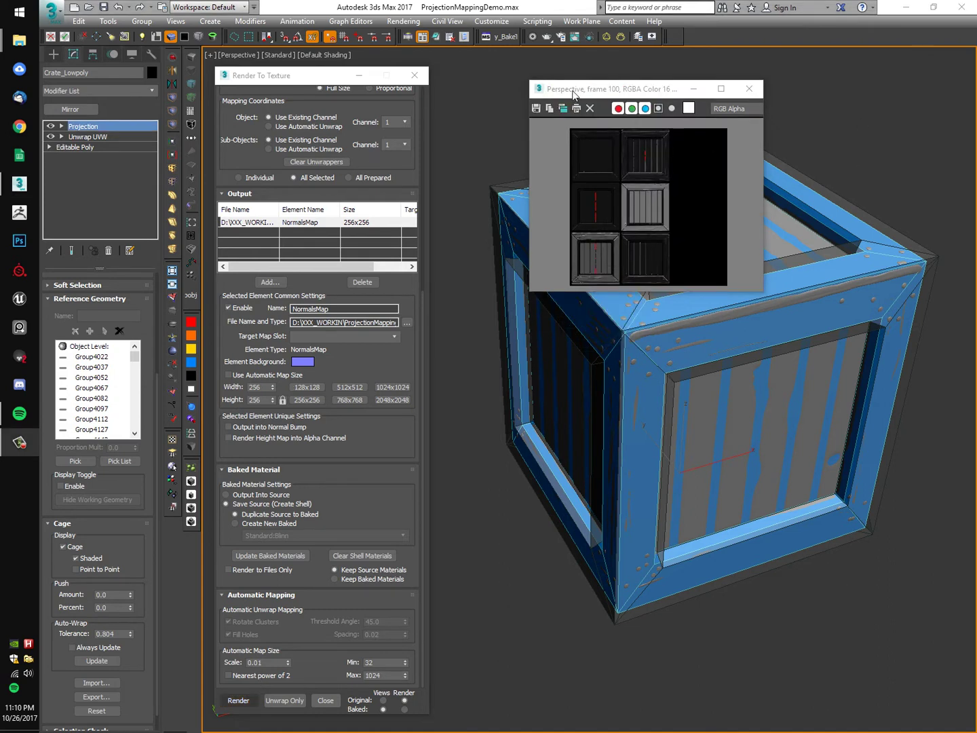
Move the baked map window beside the Render To Texture settings.
{"action": "left_click_drag", "start_coordinate": [574, 94], "coordinate": [534, 139]}
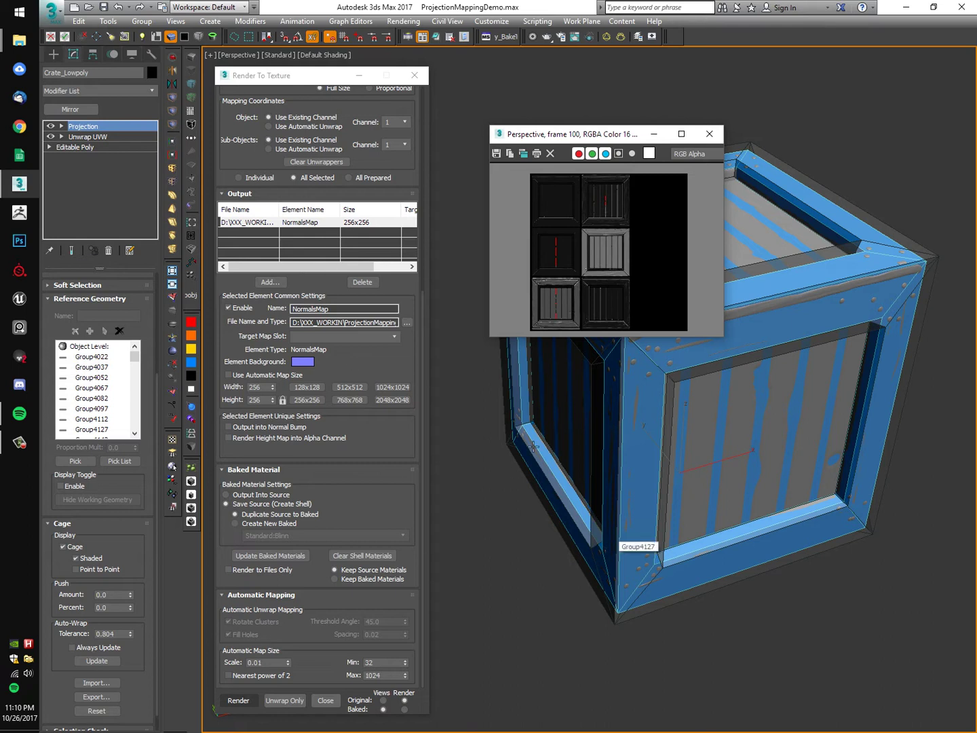
{"action": "left_click_drag", "start_coordinate": [553, 140], "coordinate": [497, 80]}
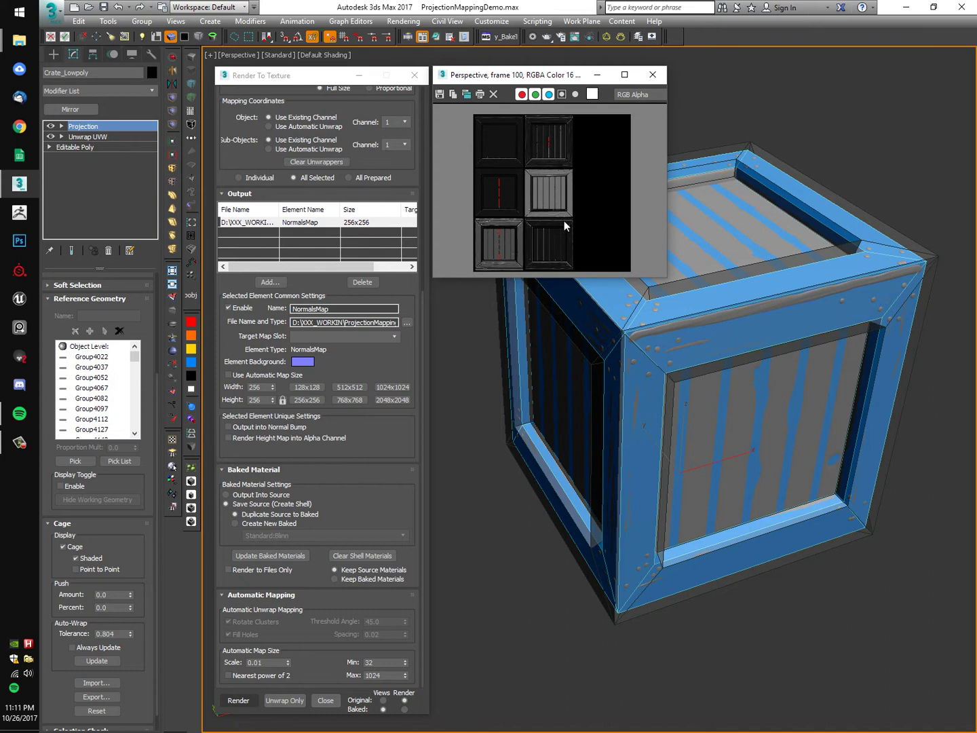
{"action": "left_click", "coordinate": [403, 21]}
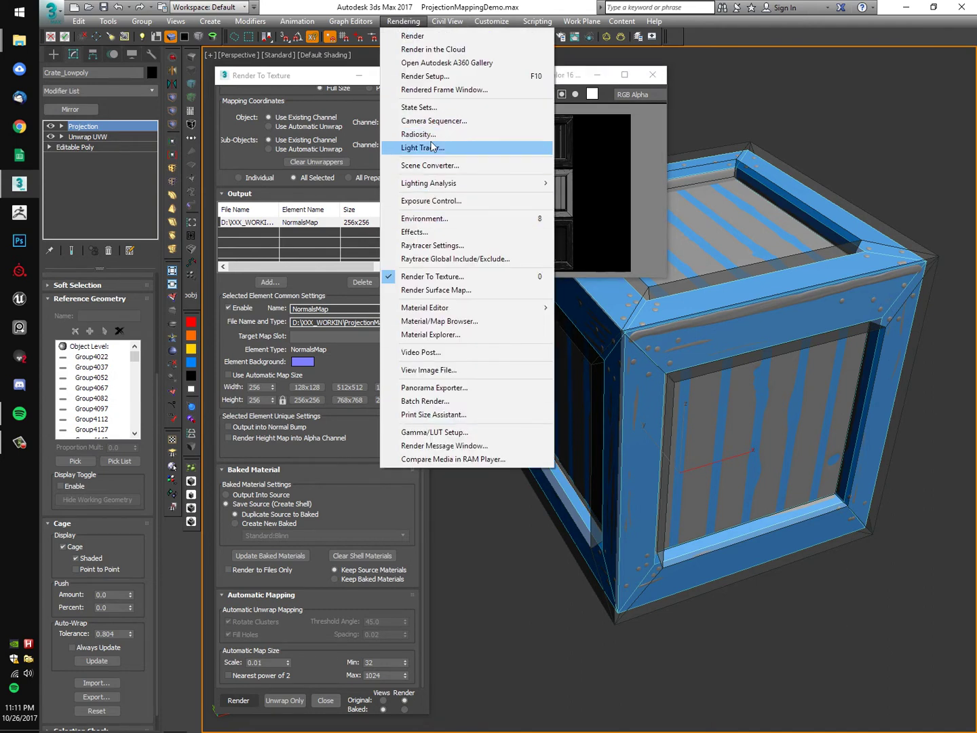
{"action": "left_click", "coordinate": [426, 76]}
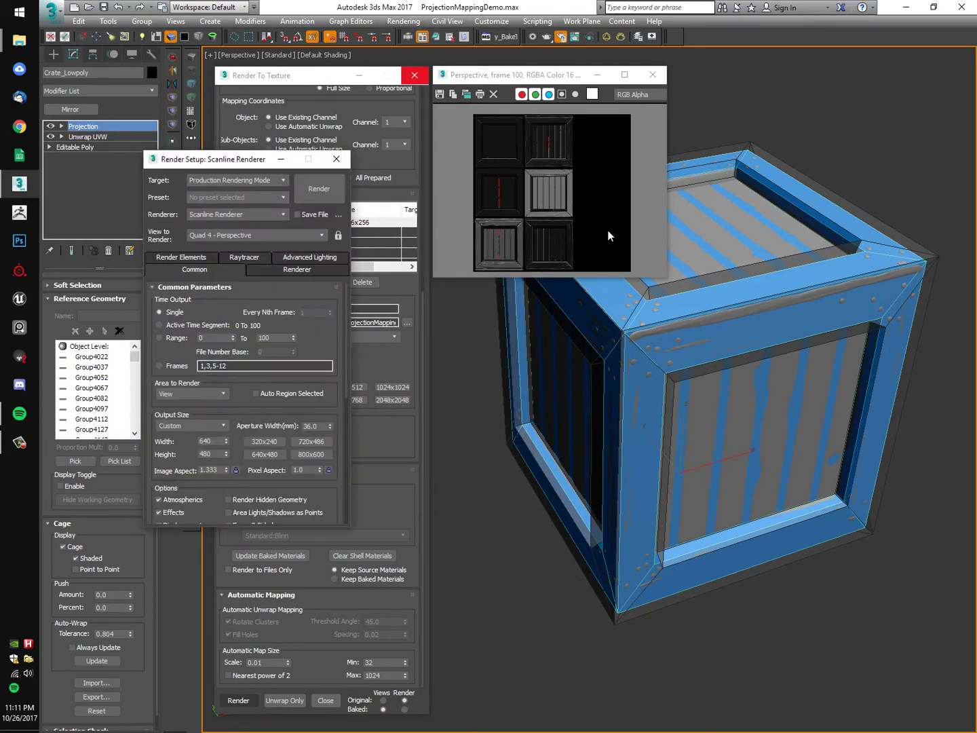
{"action": "left_click_drag", "start_coordinate": [241, 166], "coordinate": [557, 148]}
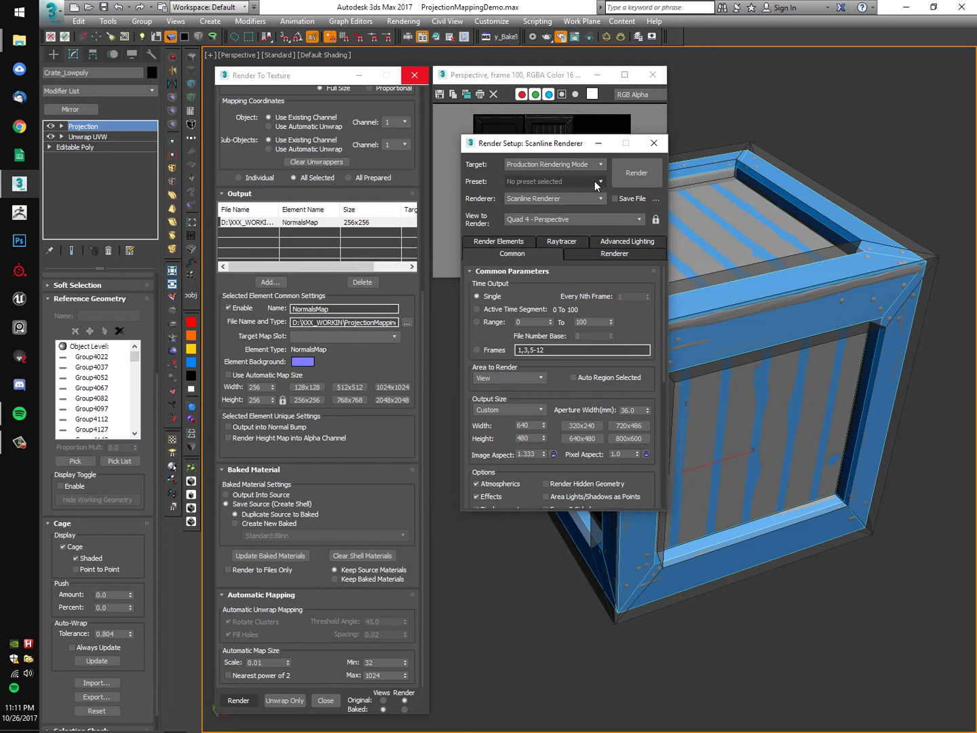
{"action": "left_click", "coordinate": [590, 198]}
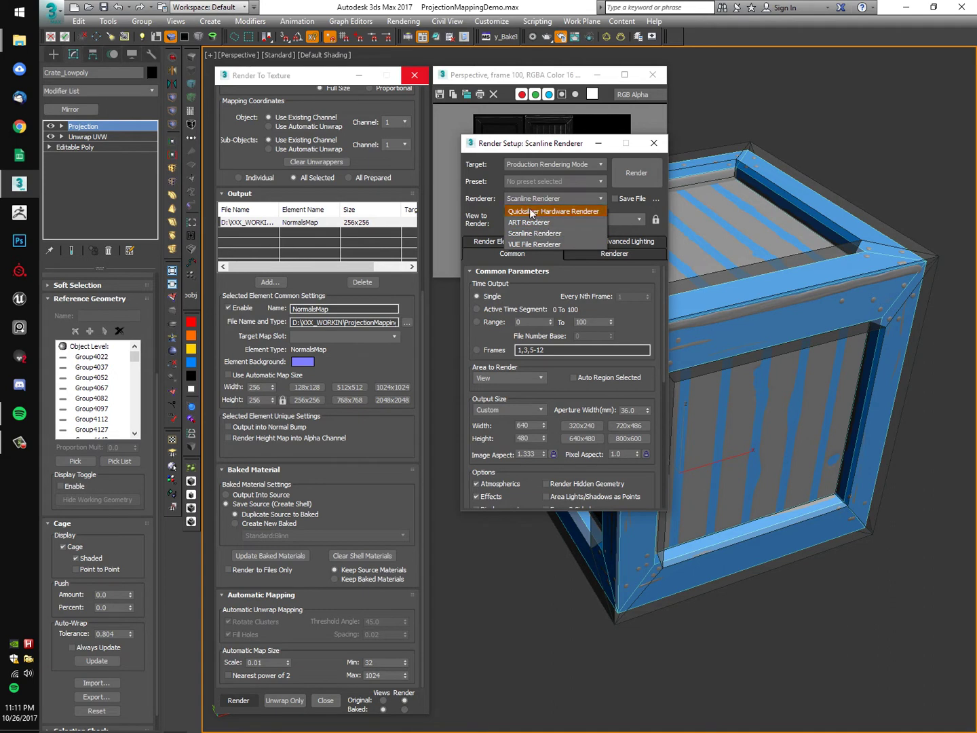
{"action": "left_click", "coordinate": [535, 233]}
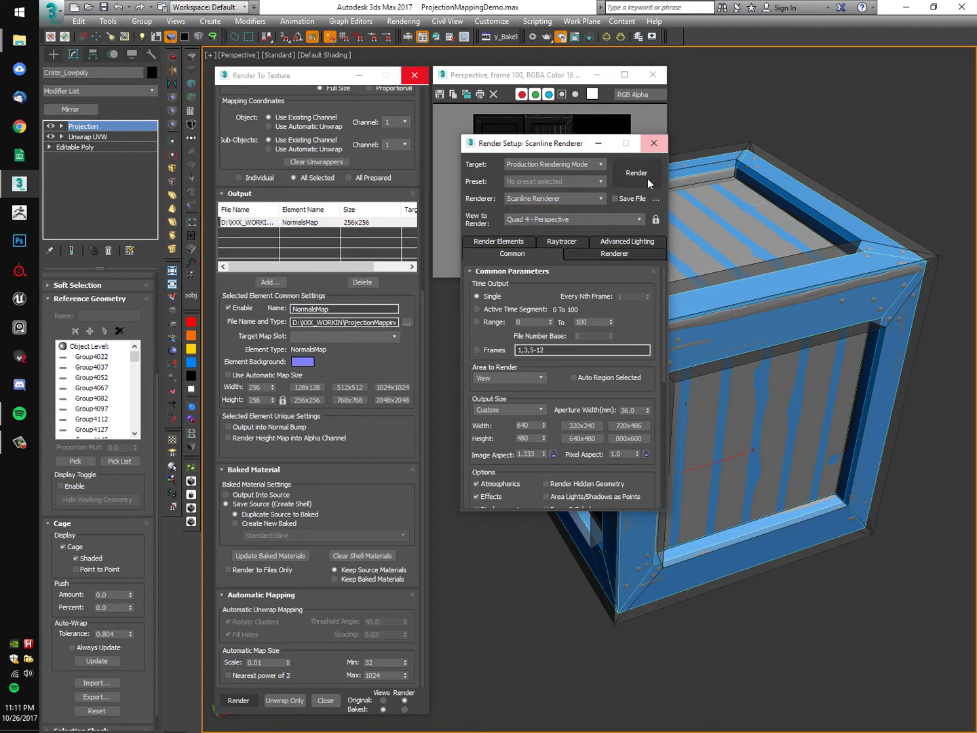
{"action": "left_click", "coordinate": [654, 142]}
{"action": "left_click", "coordinate": [288, 79]}
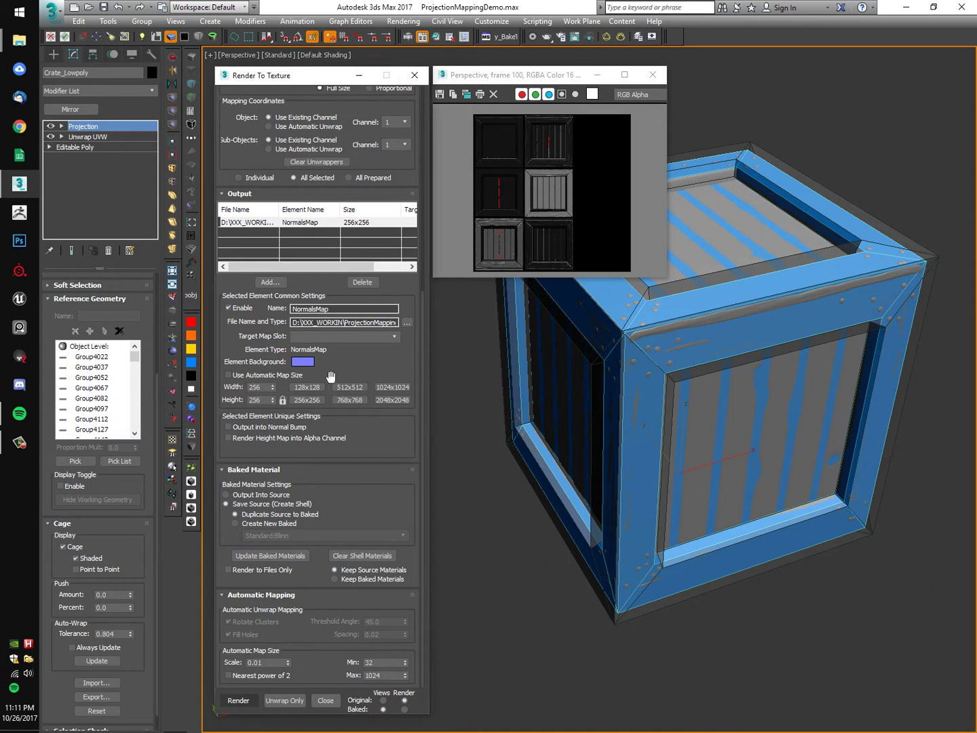
Restore the low-poly crate's selection and hide it.
{"action": "left_click", "coordinate": [529, 70]}
{"action": "key", "text": "ctrl+d"}
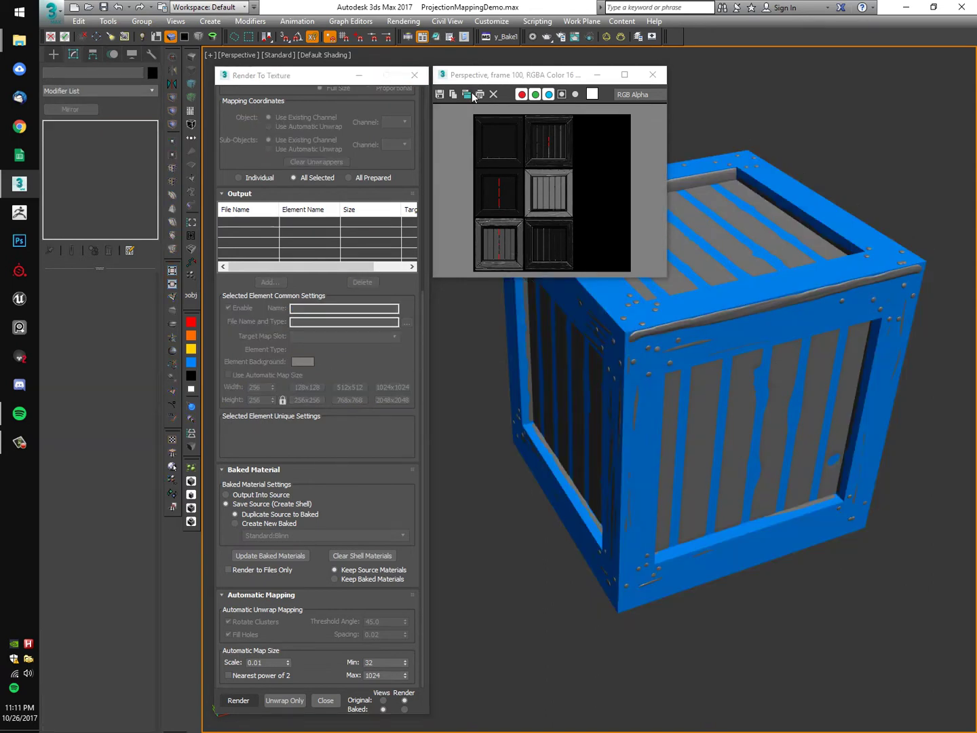
{"action": "key", "text": "ctrl+z"}
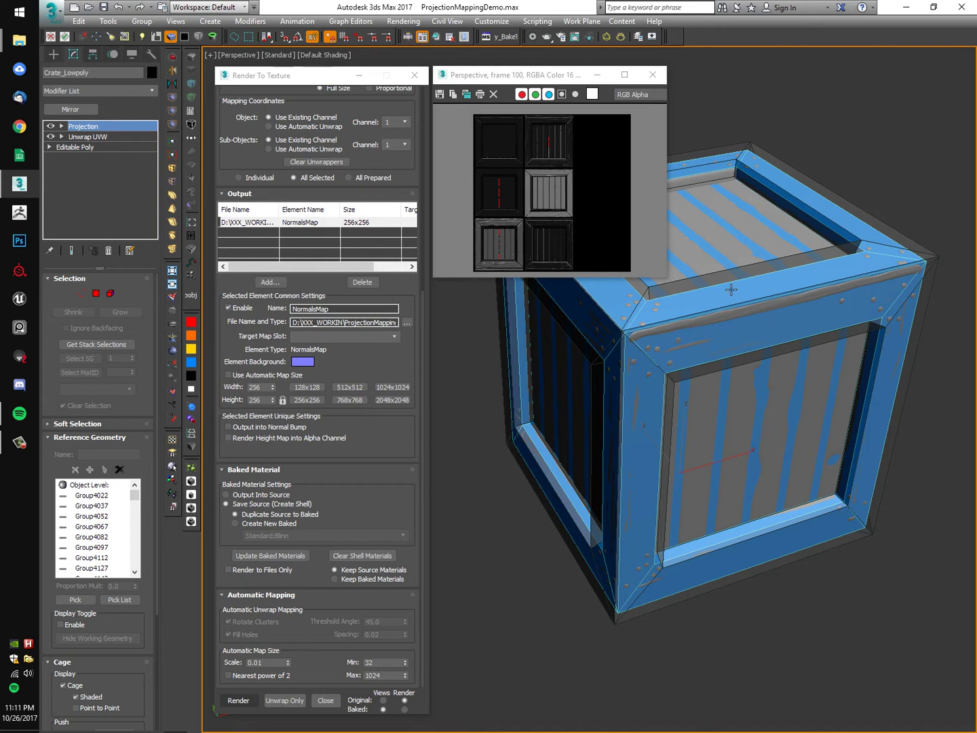
{"action": "middle_click_drag", "start_coordinate": [494, 336], "coordinate": [497, 369], "text": "alt"}
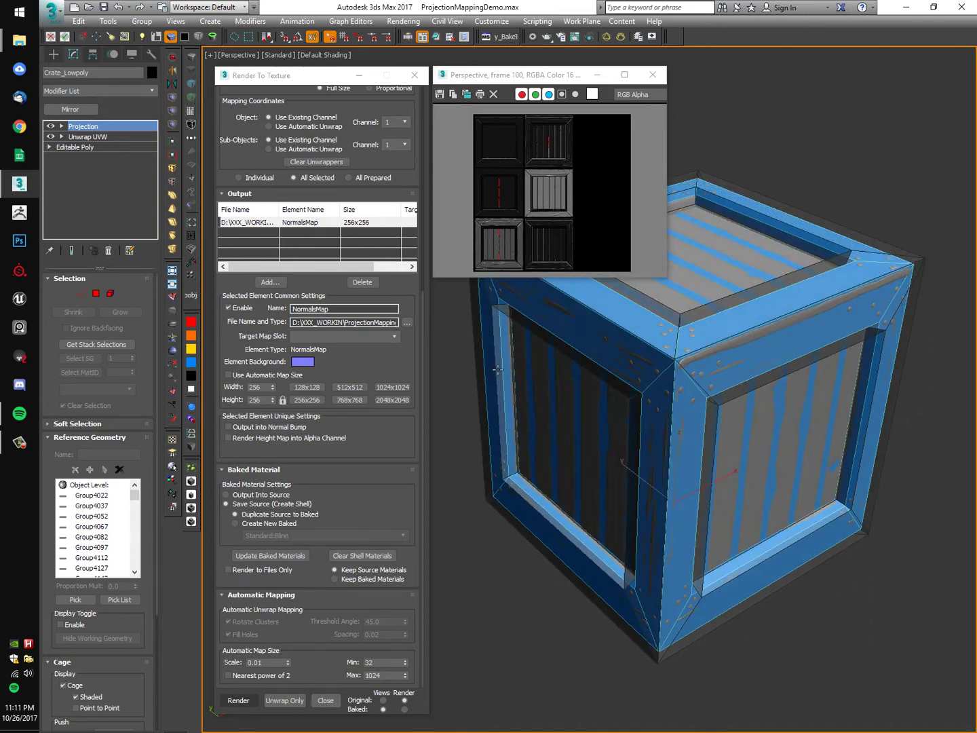
{"action": "right_click", "coordinate": [733, 346]}
{"action": "left_click", "coordinate": [721, 303]}
Select the high-poly crate's top-front plank, orbit around it, and launch Photoshop.
{"action": "left_click", "coordinate": [735, 363]}
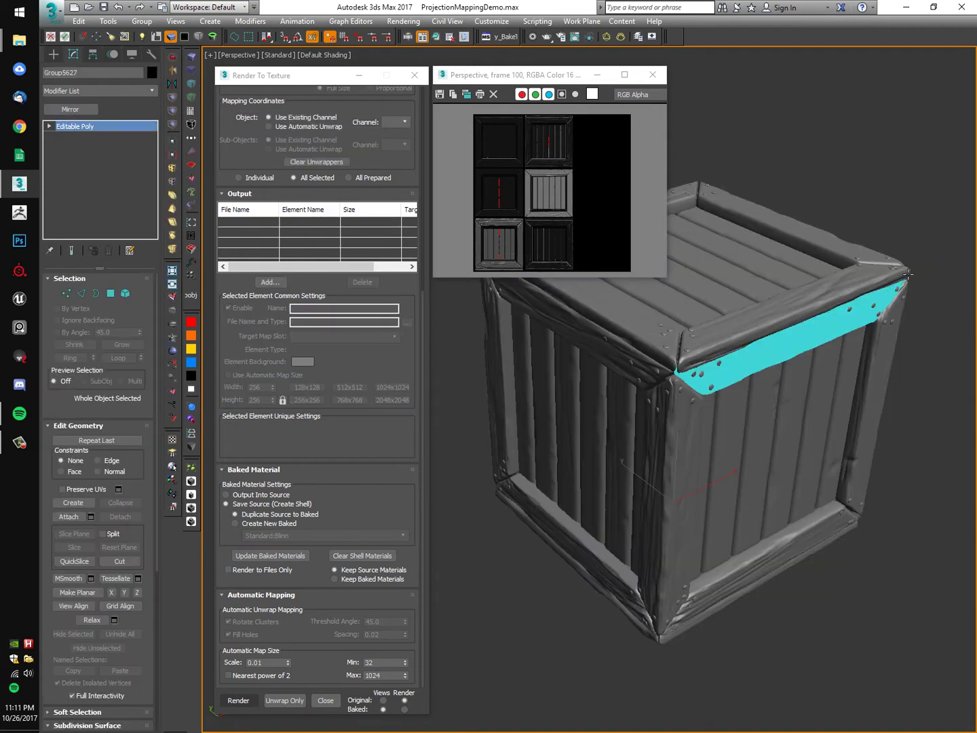
{"action": "middle_click_drag", "start_coordinate": [908, 275], "coordinate": [861, 268], "text": "alt"}
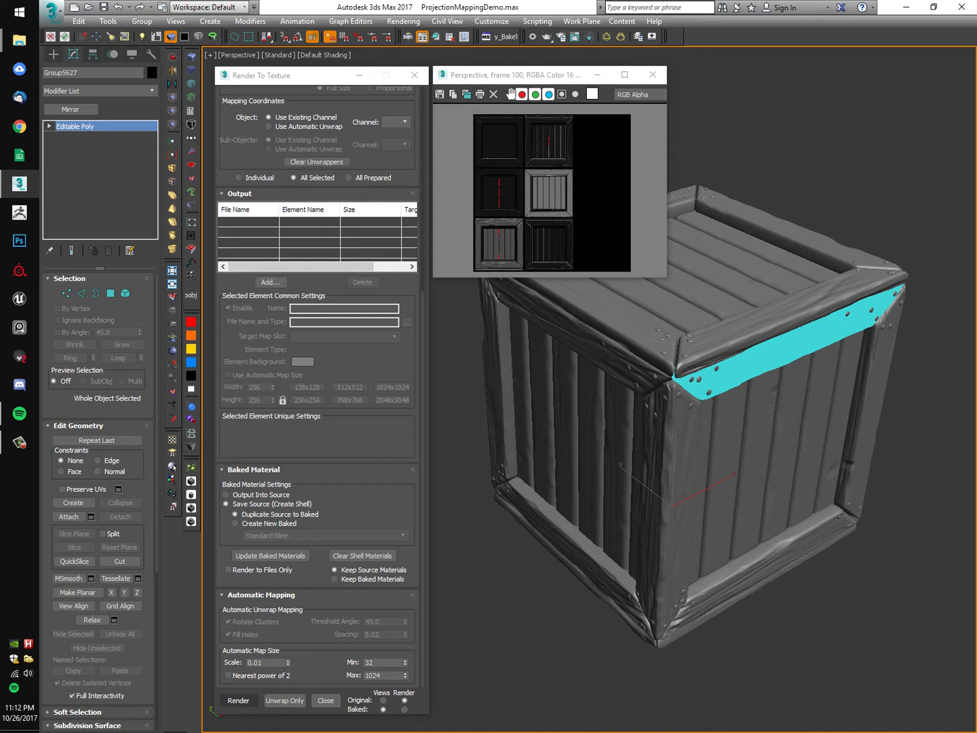
{"action": "left_click_drag", "start_coordinate": [505, 76], "coordinate": [571, 144]}
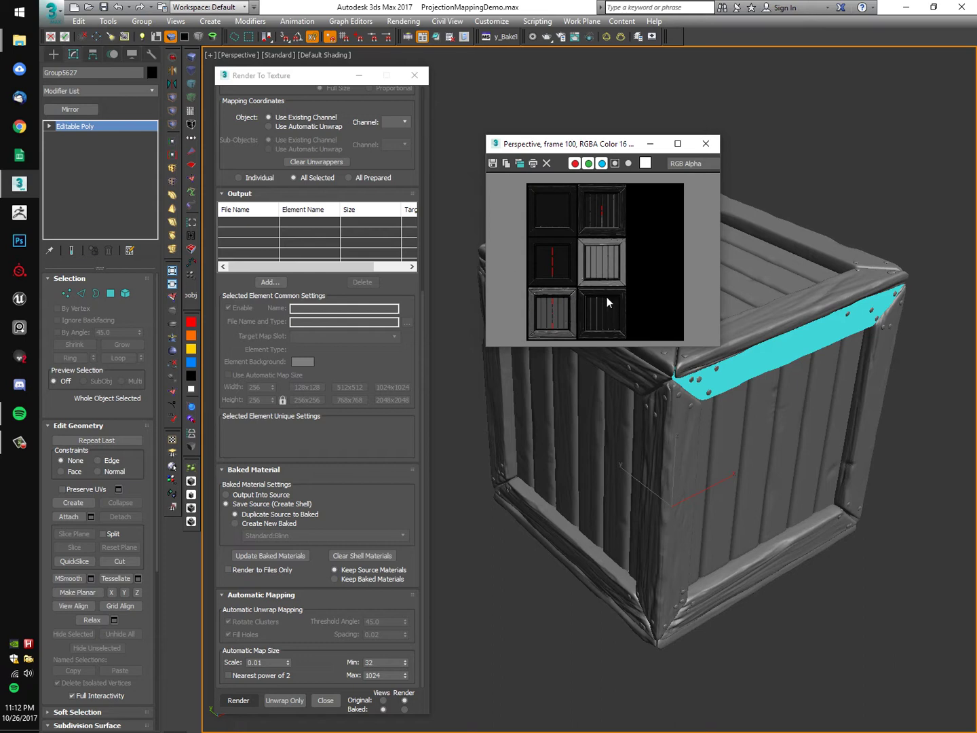
{"action": "left_click", "coordinate": [19, 240]}
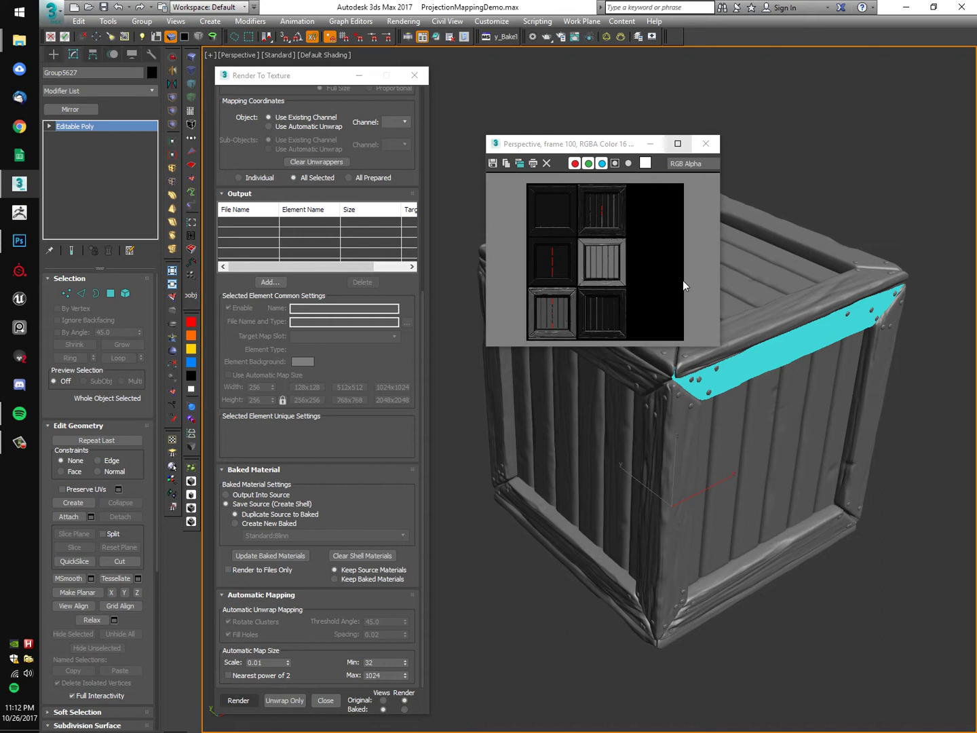
{"action": "left_click_drag", "start_coordinate": [530, 144], "coordinate": [517, 150]}
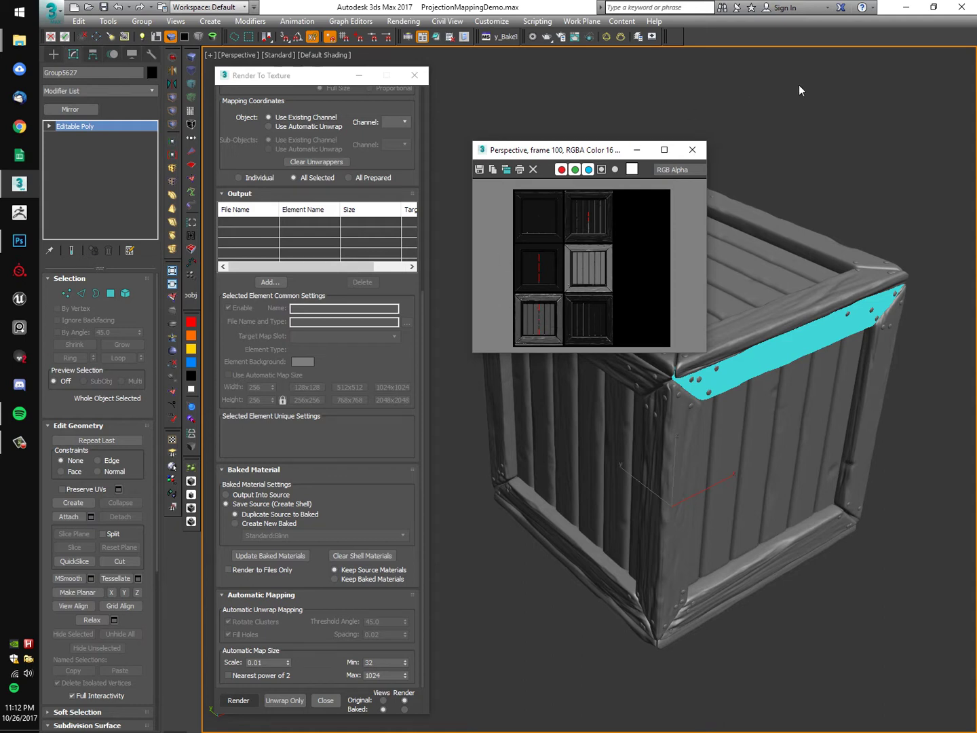
{"action": "middle_click_drag", "start_coordinate": [834, 109], "coordinate": [812, 128]}
Inspect the high-poly crate's left face, then switch over to Photoshop.
{"action": "key", "text": "alt+Tab"}
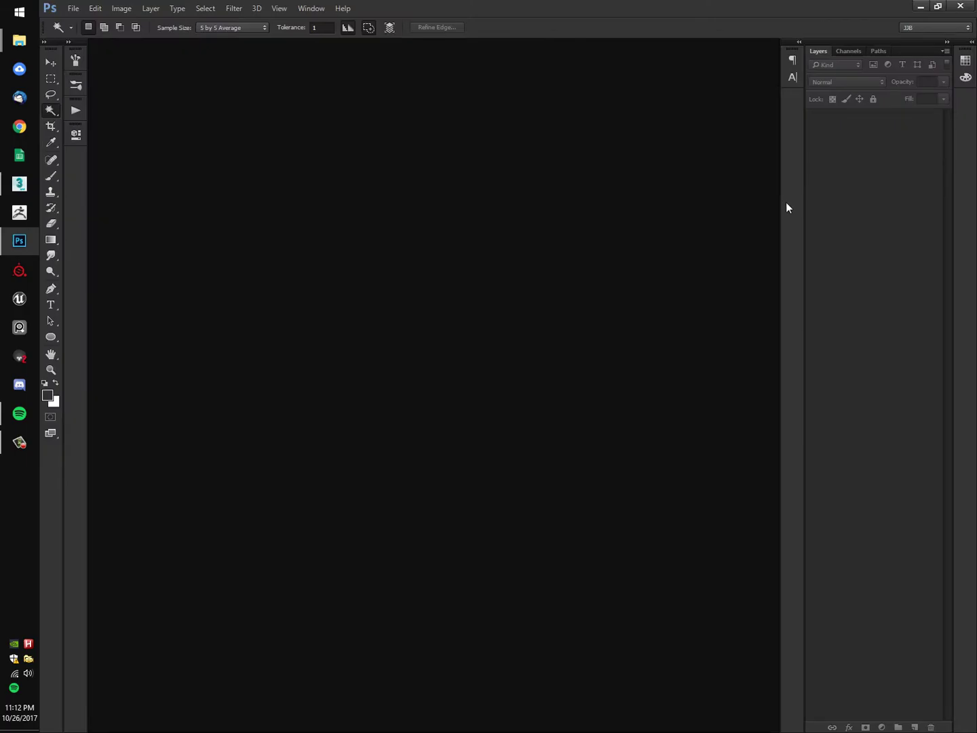
{"action": "key", "text": "alt+Tab"}
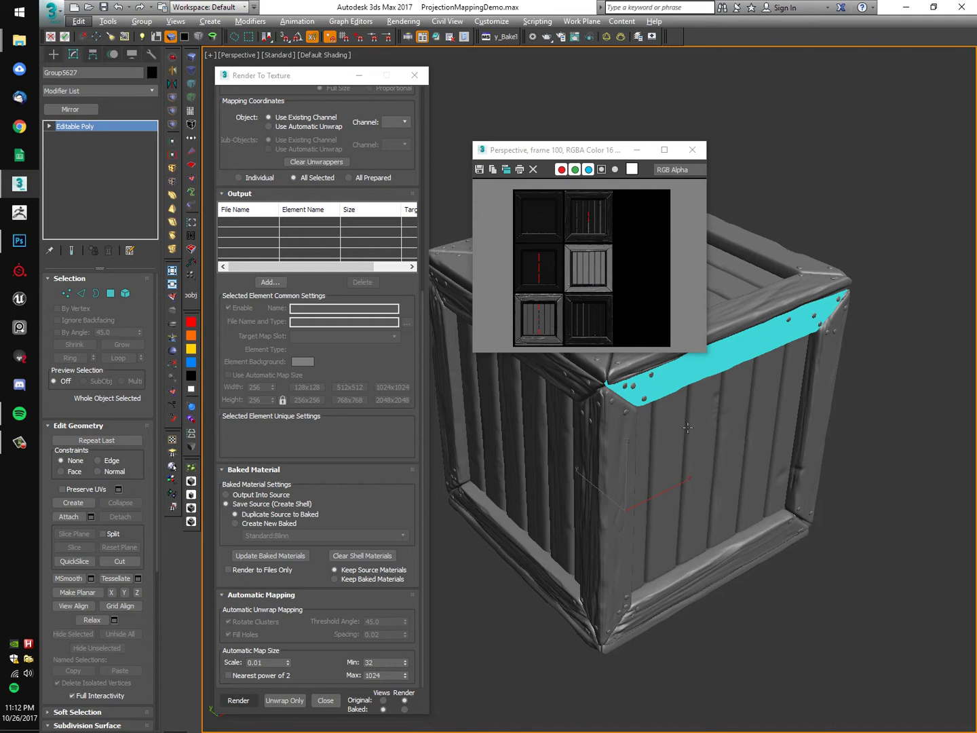
{"action": "middle_click_drag", "start_coordinate": [604, 461], "coordinate": [644, 447], "text": "alt"}
{"action": "scroll", "coordinate": [709, 417], "scroll_direction": "up", "scroll_amount": 4}
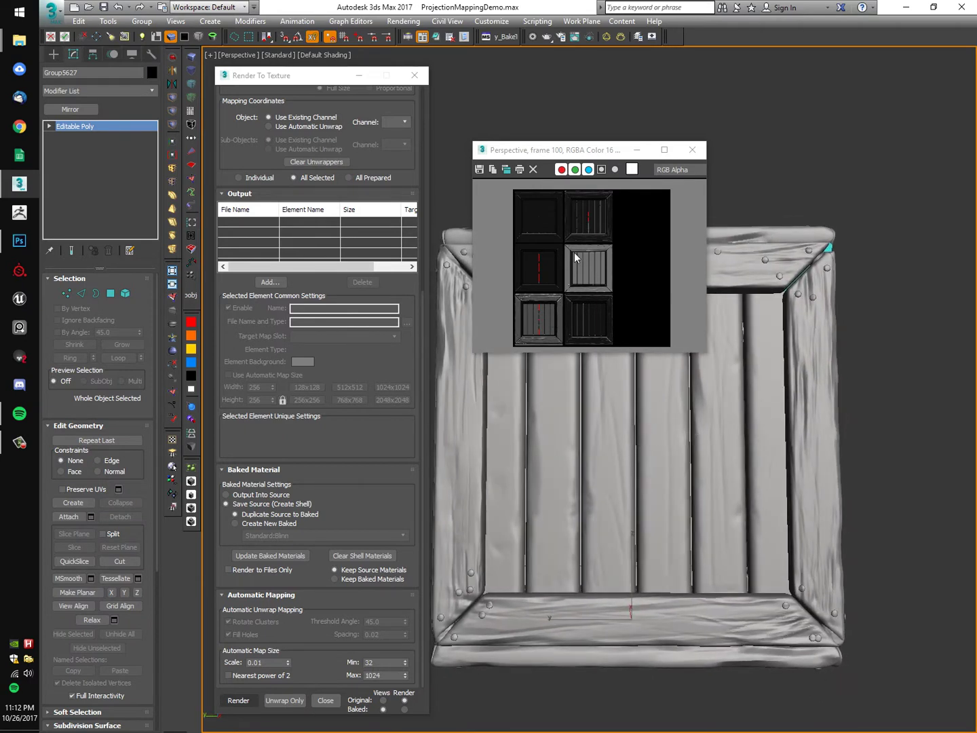
{"action": "middle_click_drag", "start_coordinate": [762, 453], "coordinate": [829, 509]}
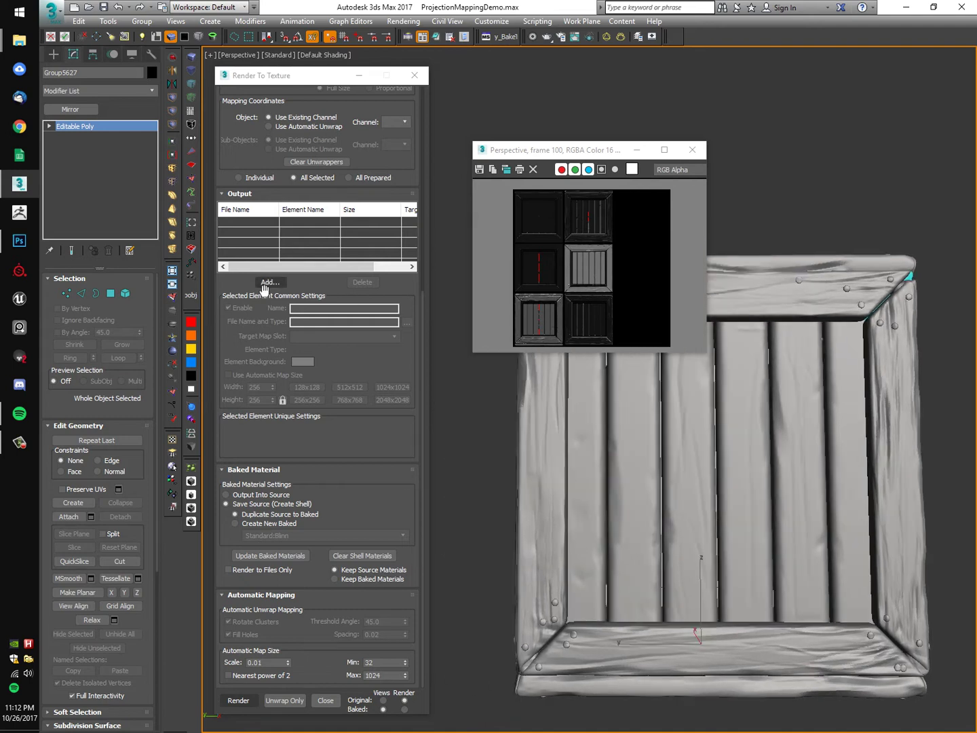
{"action": "key", "text": "alt+Tab"}
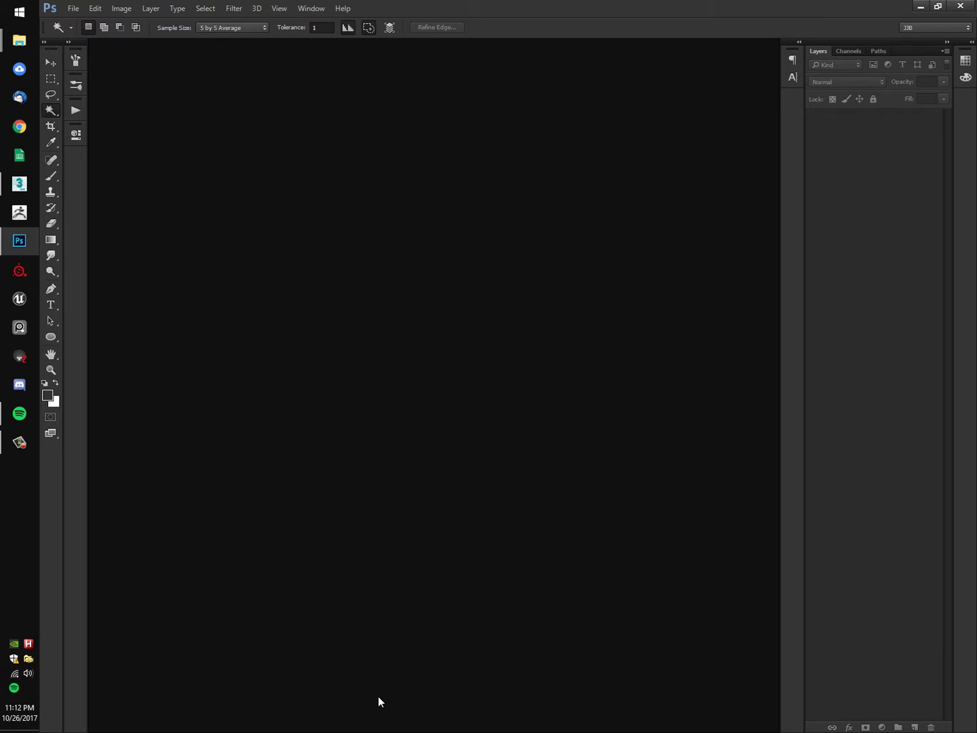
{"action": "key", "text": "ctrl+o"}
{"action": "left_click", "coordinate": [366, 186]}
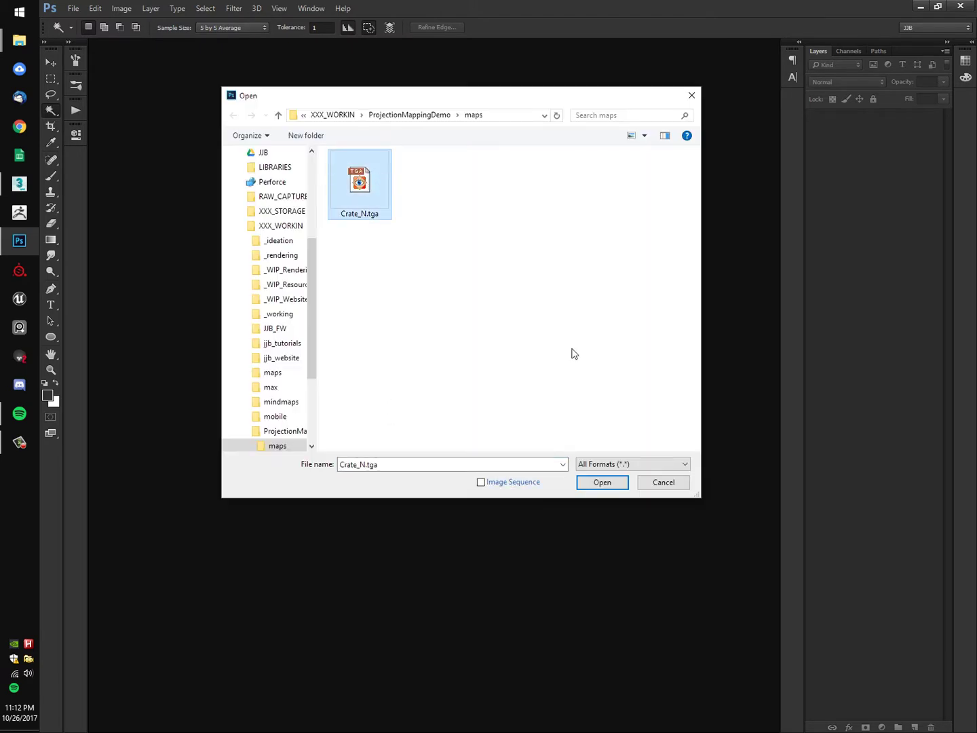
{"action": "left_click", "coordinate": [601, 483]}
{"action": "left_click", "coordinate": [457, 361], "text": "ctrl"}
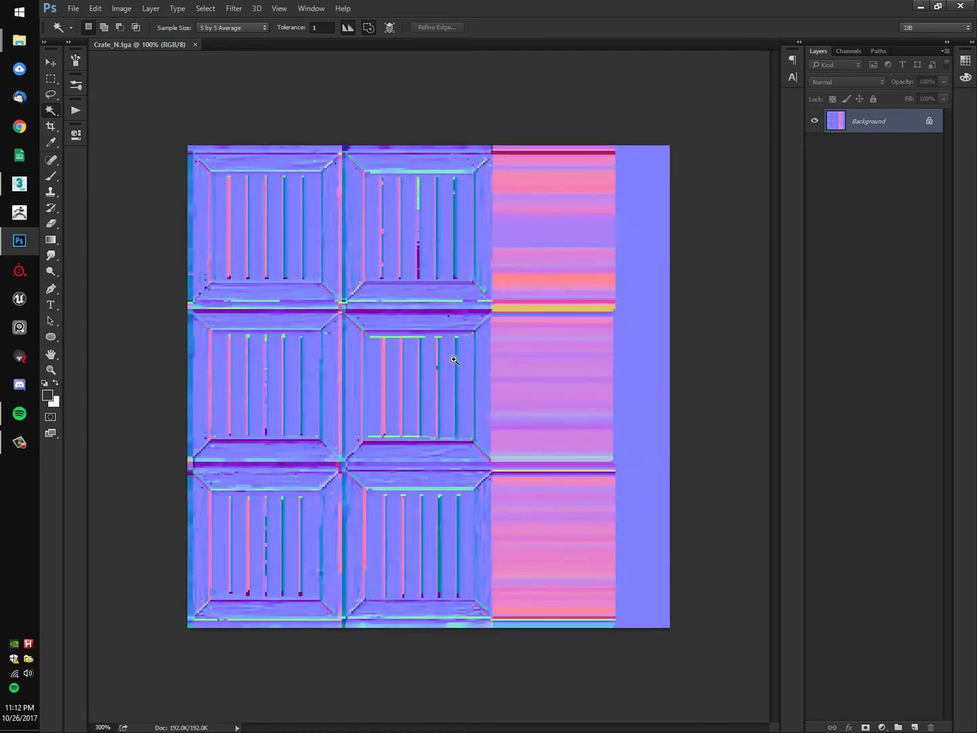
{"action": "left_click", "coordinate": [481, 471], "text": "alt"}
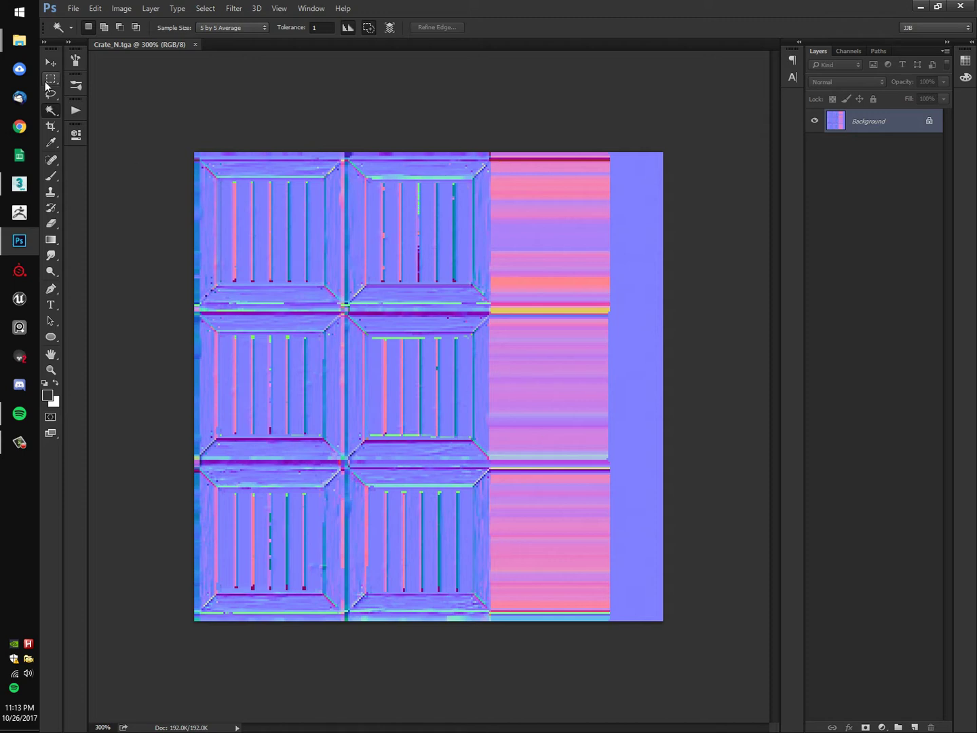
{"action": "key", "text": "m"}
{"action": "left_click_drag", "start_coordinate": [611, 152], "coordinate": [494, 668]}
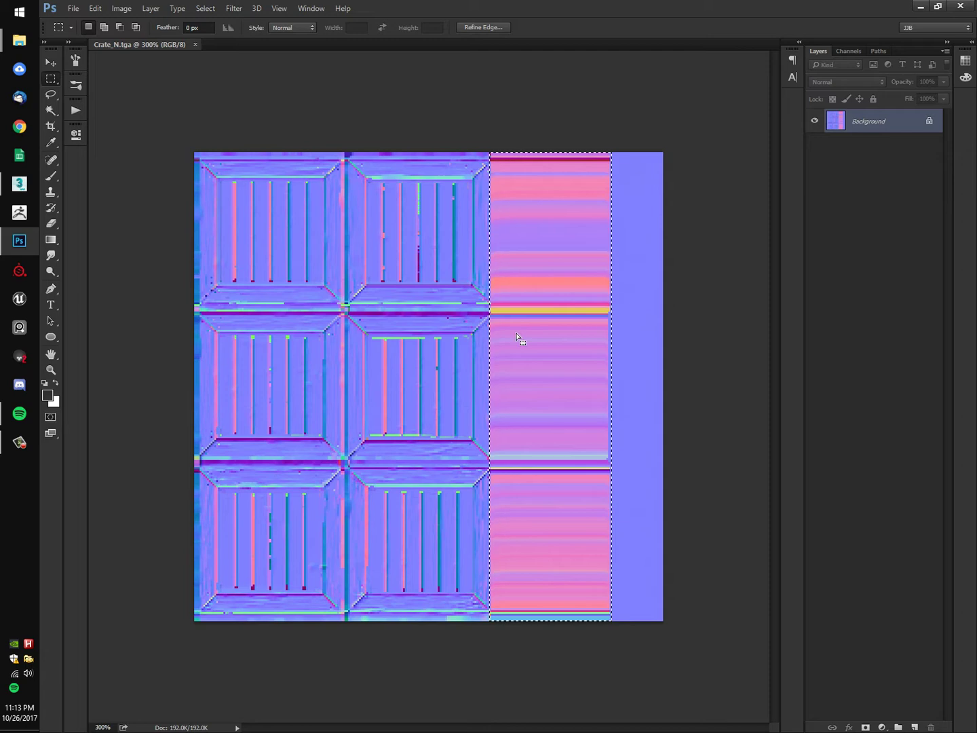
{"action": "left_click", "coordinate": [536, 242]}
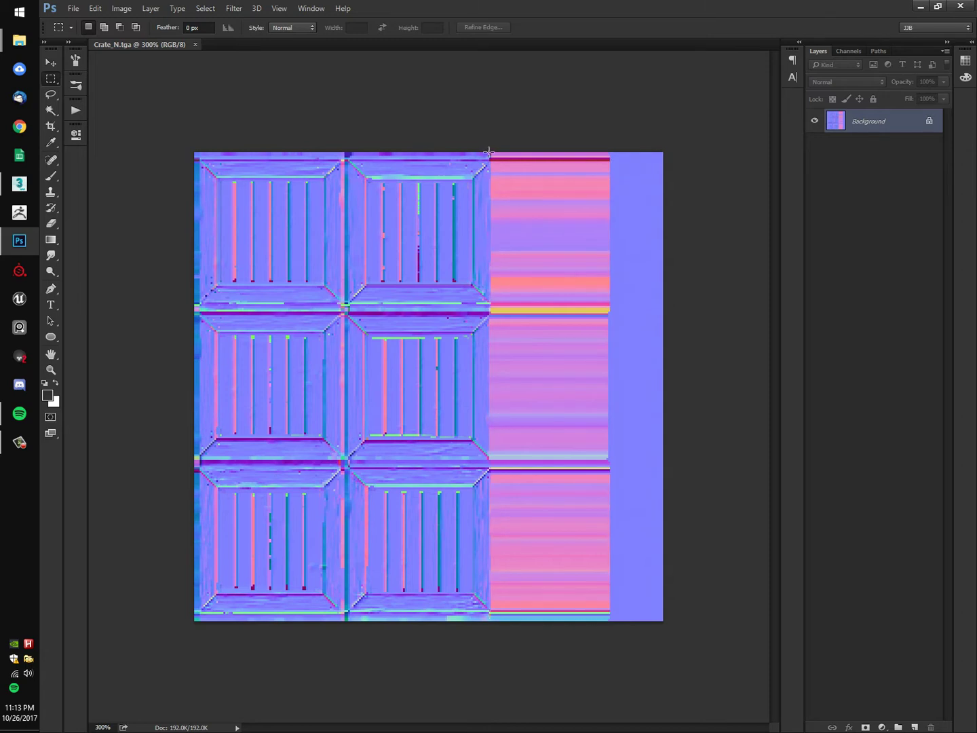
{"action": "left_click_drag", "start_coordinate": [490, 153], "coordinate": [645, 608]}
{"action": "key", "text": "alt+Tab"}
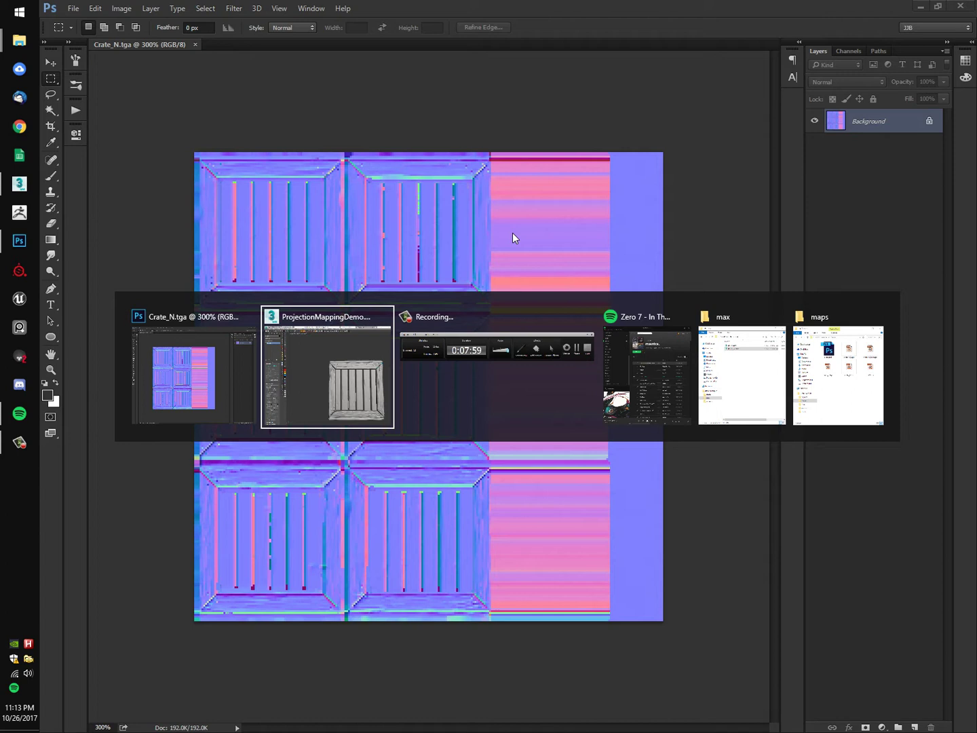
{"action": "key", "text": "Escape"}
Minimize the rendered frame window and unhide the blue low-poly crate.
{"action": "key", "text": "alt+Tab"}
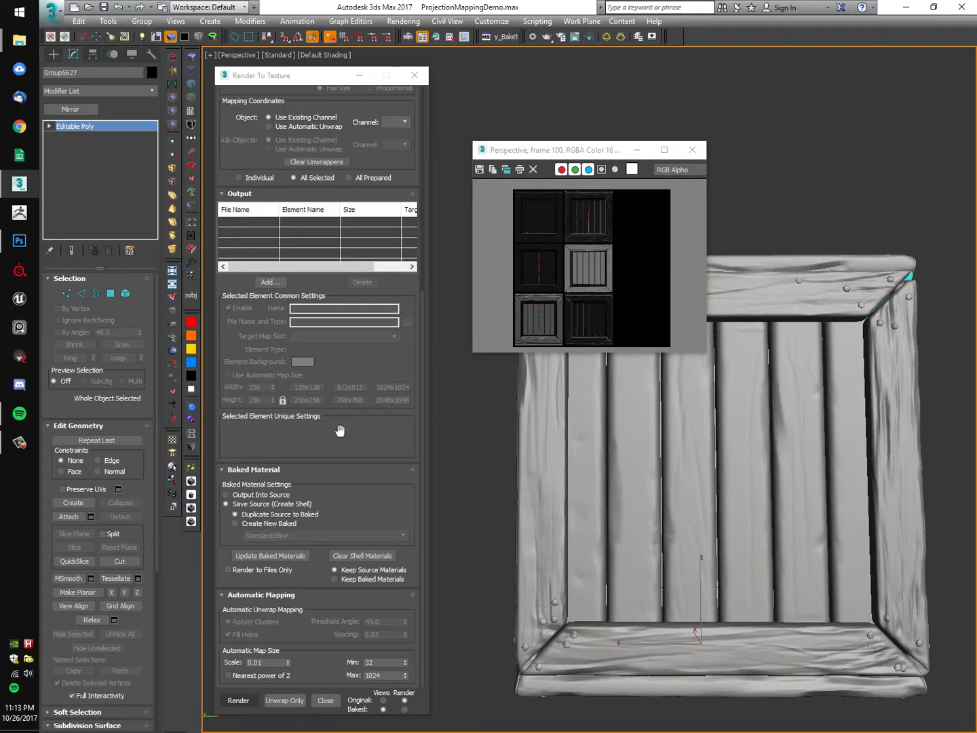
{"action": "key", "text": "alt"}
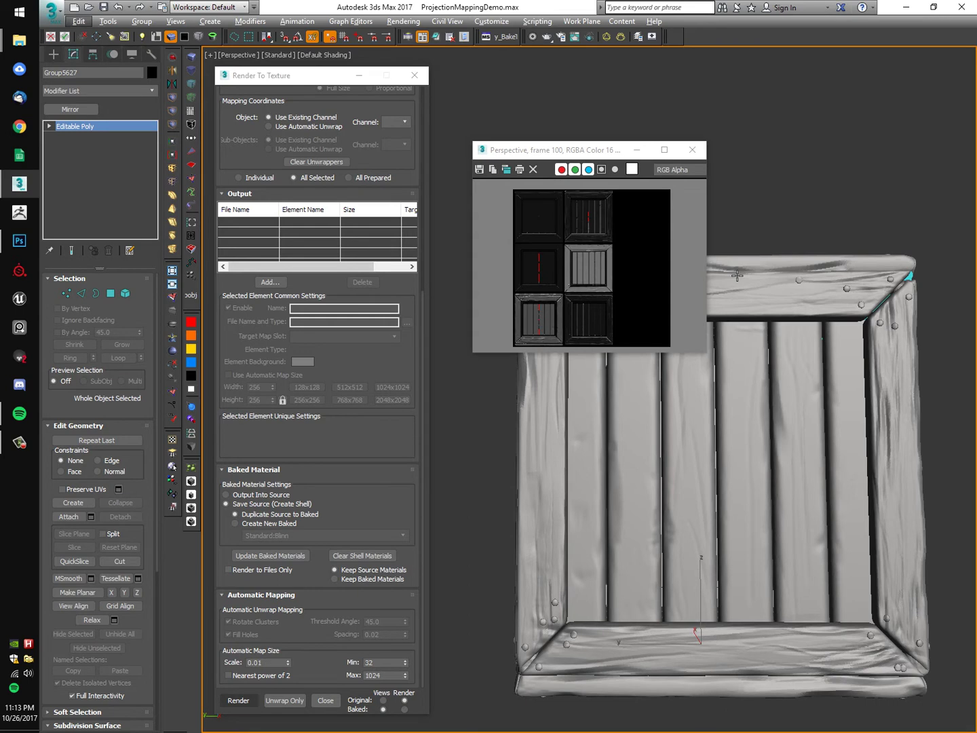
{"action": "left_click", "coordinate": [637, 151]}
{"action": "key", "text": "u"}
{"action": "middle_click_drag", "start_coordinate": [683, 267], "coordinate": [661, 275], "text": "alt"}
{"action": "scroll", "coordinate": [787, 296], "scroll_direction": "down", "scroll_amount": 3}
{"action": "scroll", "coordinate": [787, 296], "scroll_direction": "down", "scroll_amount": 3}
{"action": "key", "text": "p"}
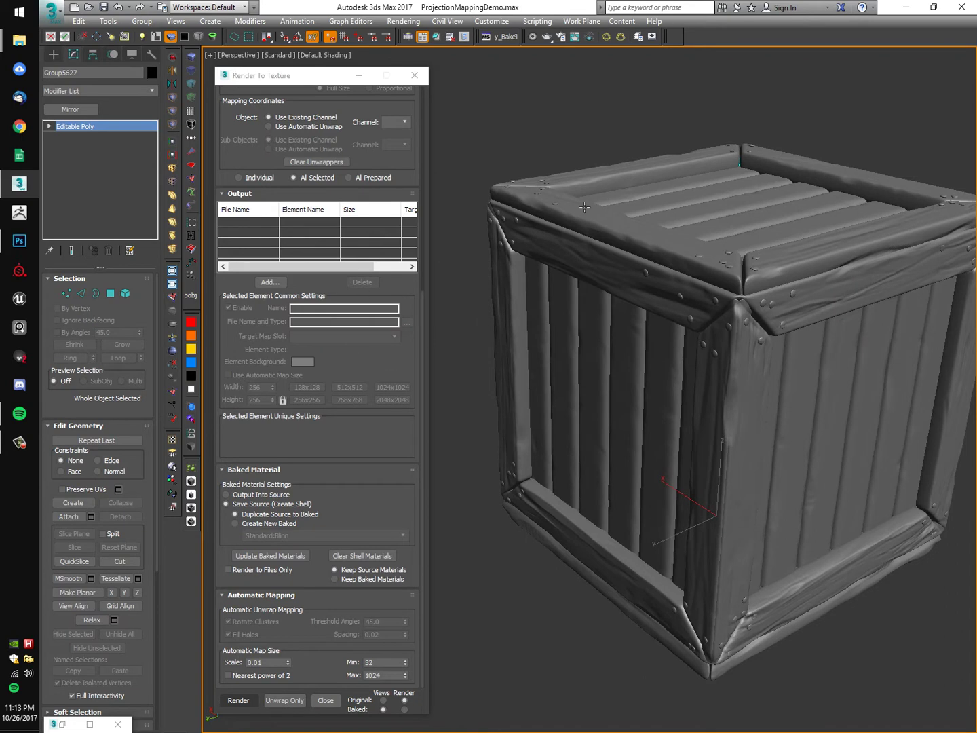
{"action": "right_click", "coordinate": [599, 181]}
{"action": "left_click", "coordinate": [578, 124]}
{"action": "key", "text": "ctrl+z"}
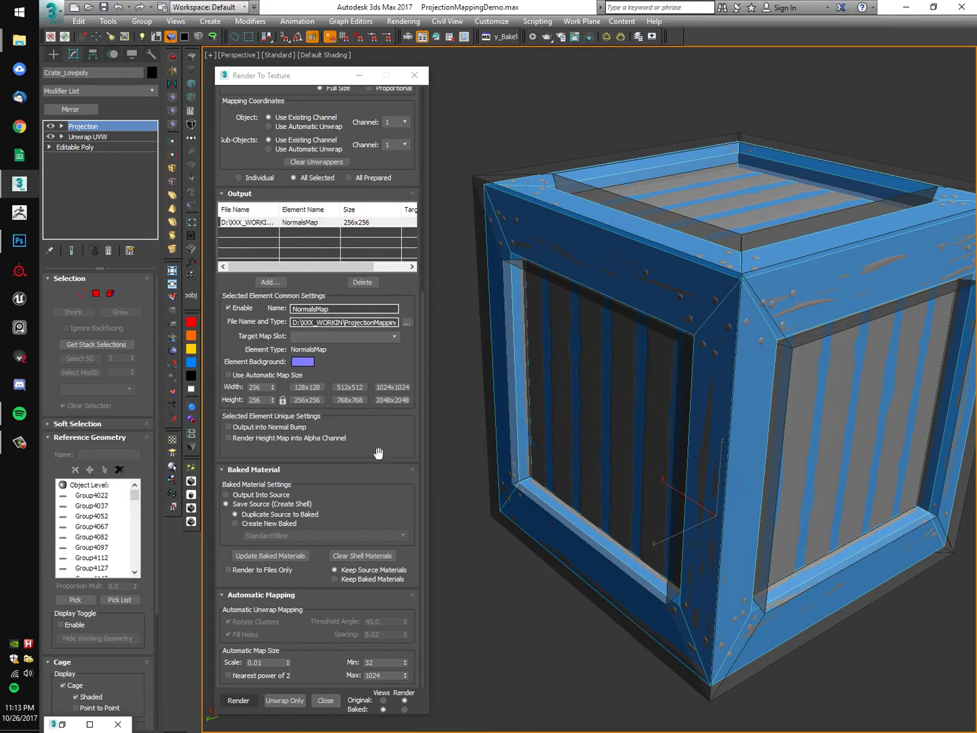
Select the NormalsMap output and set its size to 1024x1024.
{"action": "left_click", "coordinate": [302, 227]}
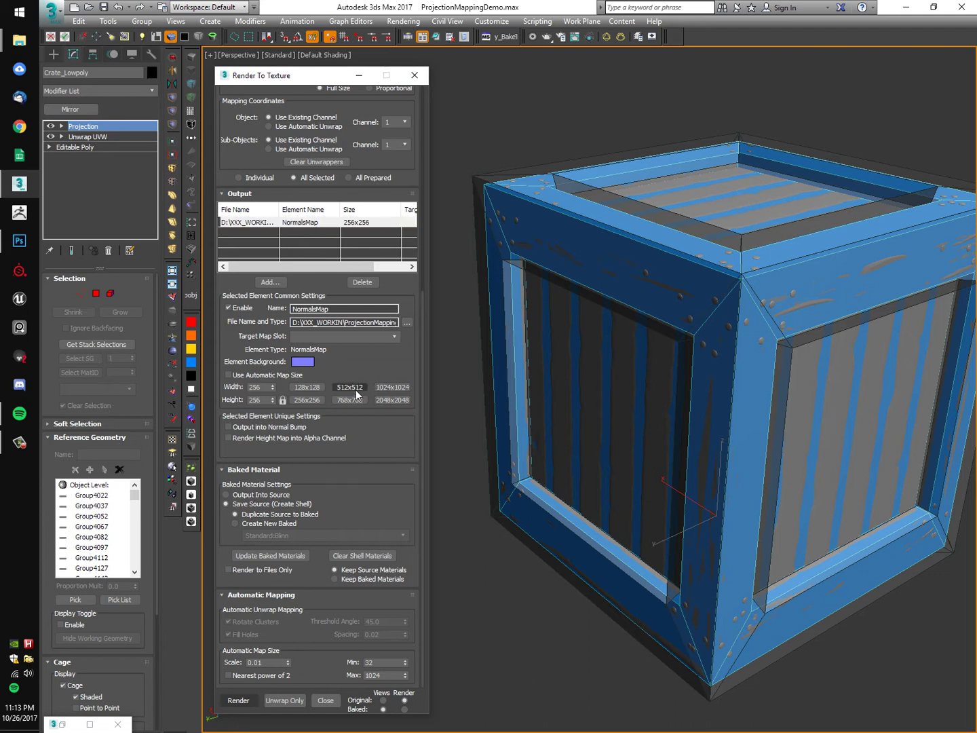
{"action": "left_click", "coordinate": [391, 387]}
{"action": "left_click_drag", "start_coordinate": [398, 282], "coordinate": [383, 183]}
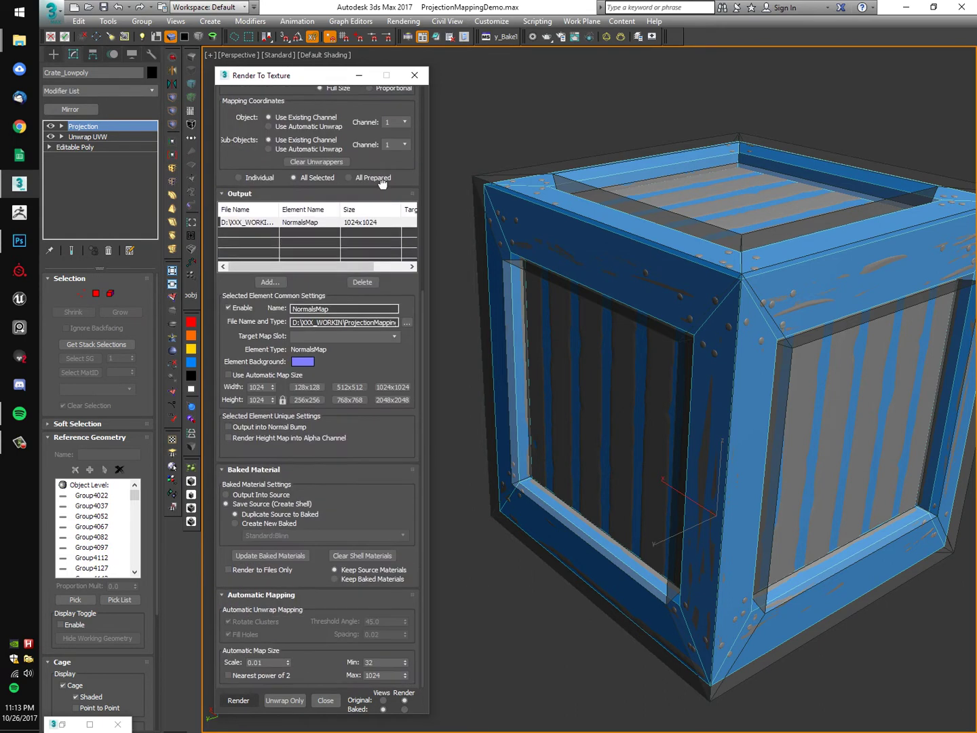
Render the 1024x1024 normal map bake, confirming overwrite of the existing Crate_N.tga.
{"action": "left_click", "coordinate": [246, 703]}
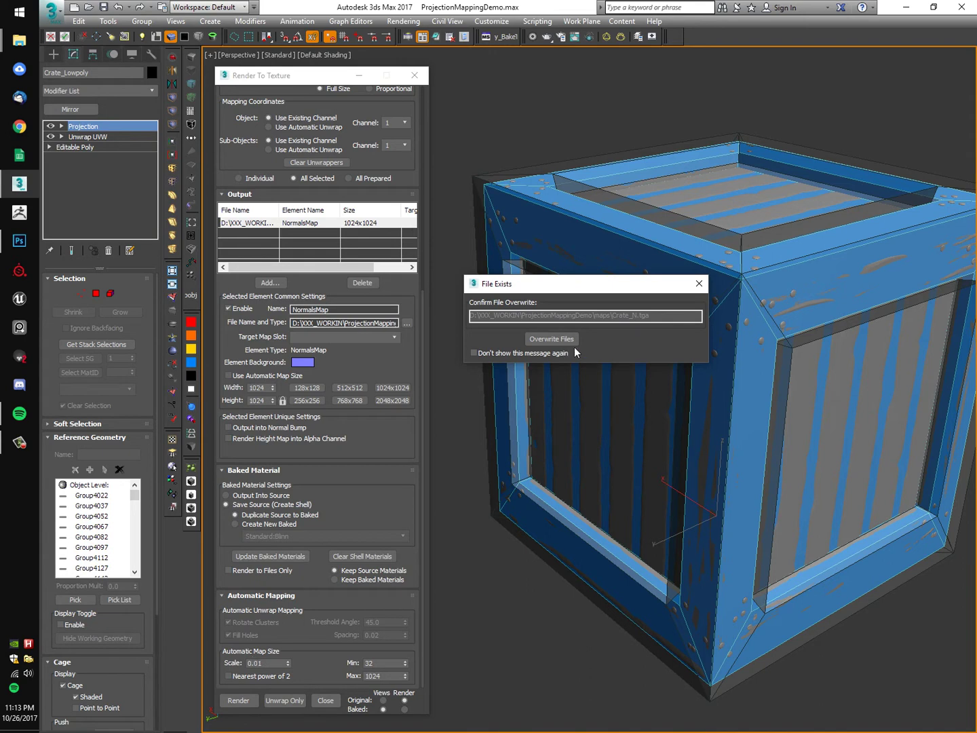
{"action": "left_click_drag", "start_coordinate": [597, 297], "coordinate": [591, 276]}
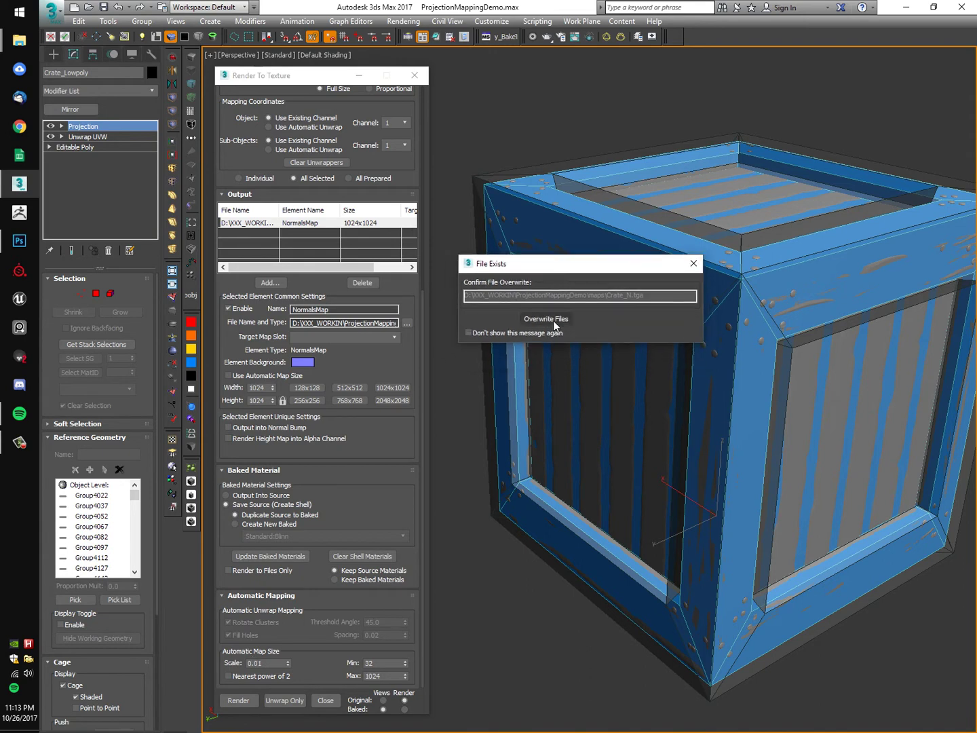
{"action": "left_click", "coordinate": [553, 320]}
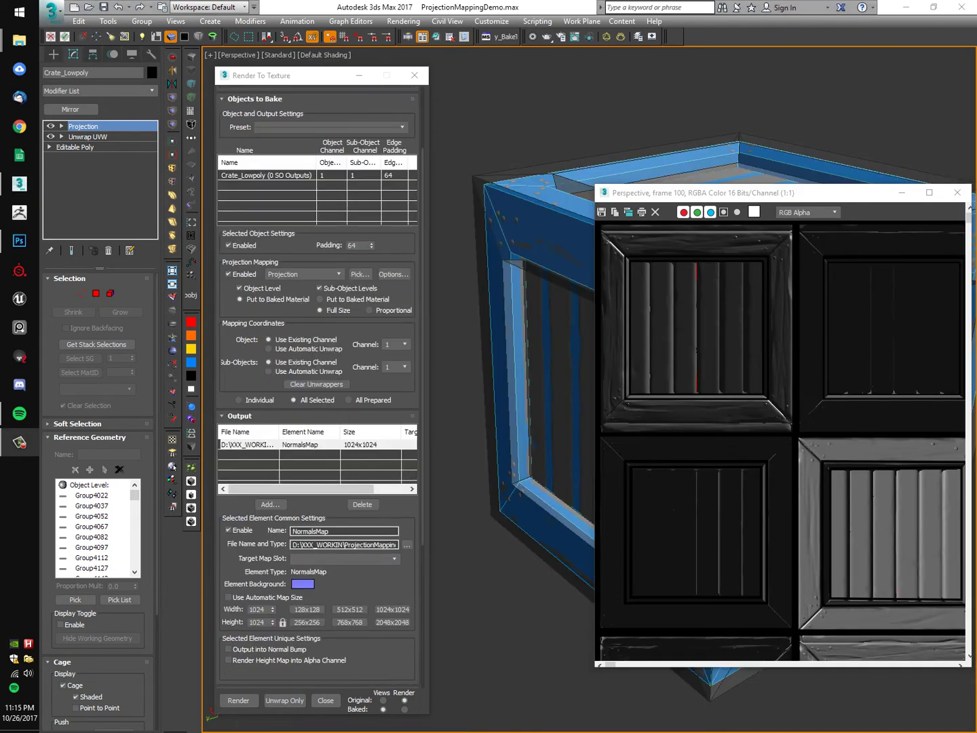
{"action": "left_click", "coordinate": [719, 193]}
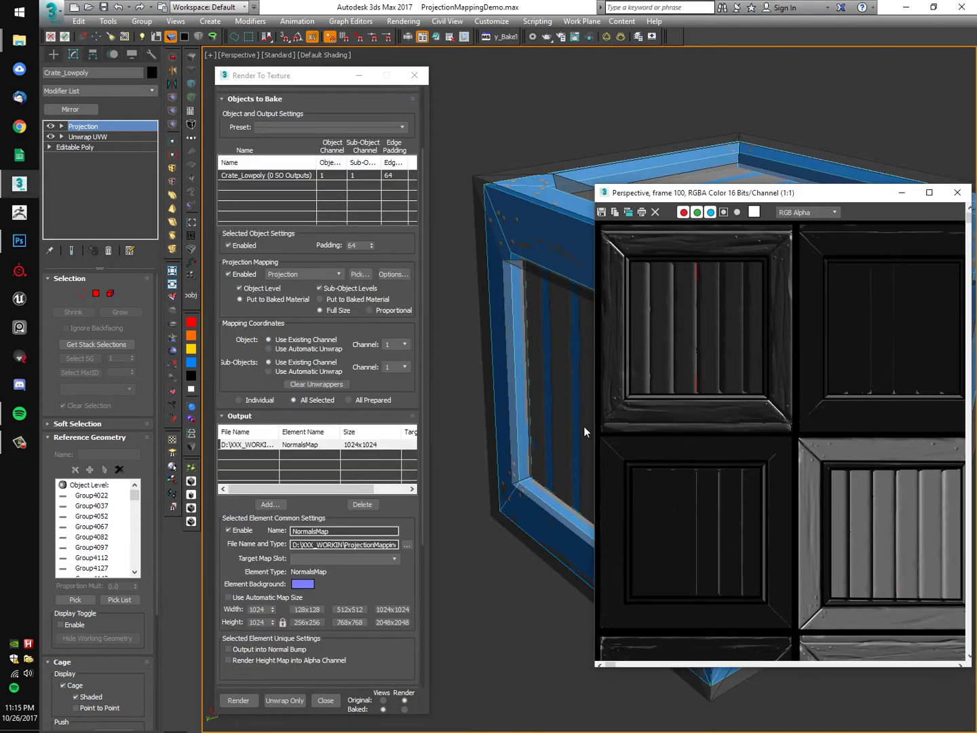
In Photoshop, reopen Crate_N.tga from the maps folder and accept the updated file.
{"action": "key", "text": "alt+Tab"}
{"action": "key", "text": "alt+Tab"}
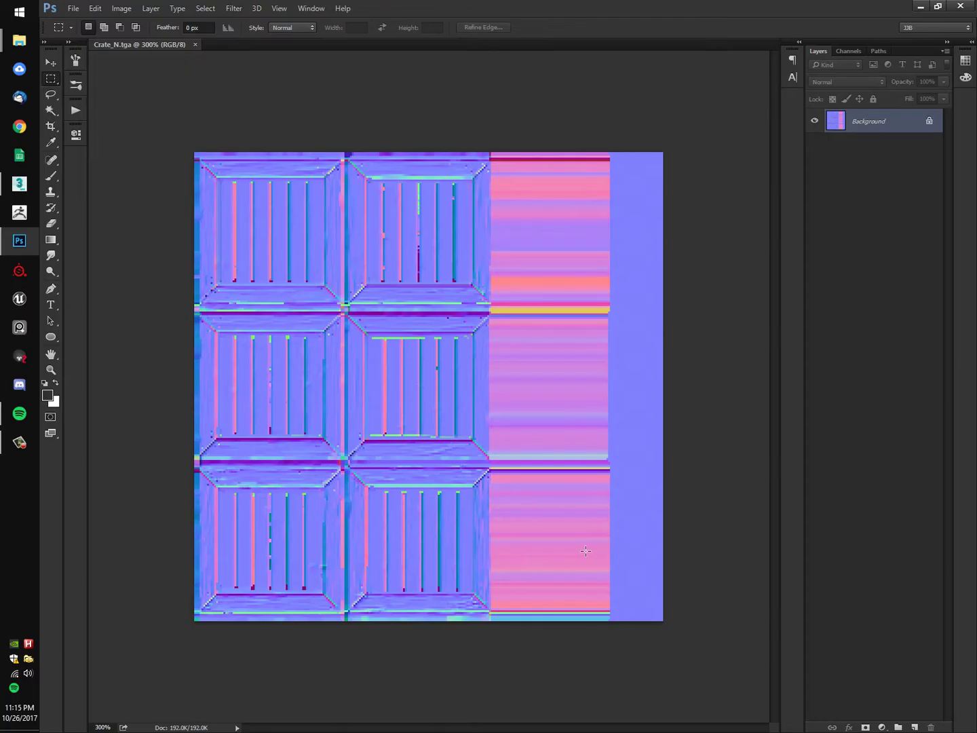
{"action": "key", "text": "ctrl+o"}
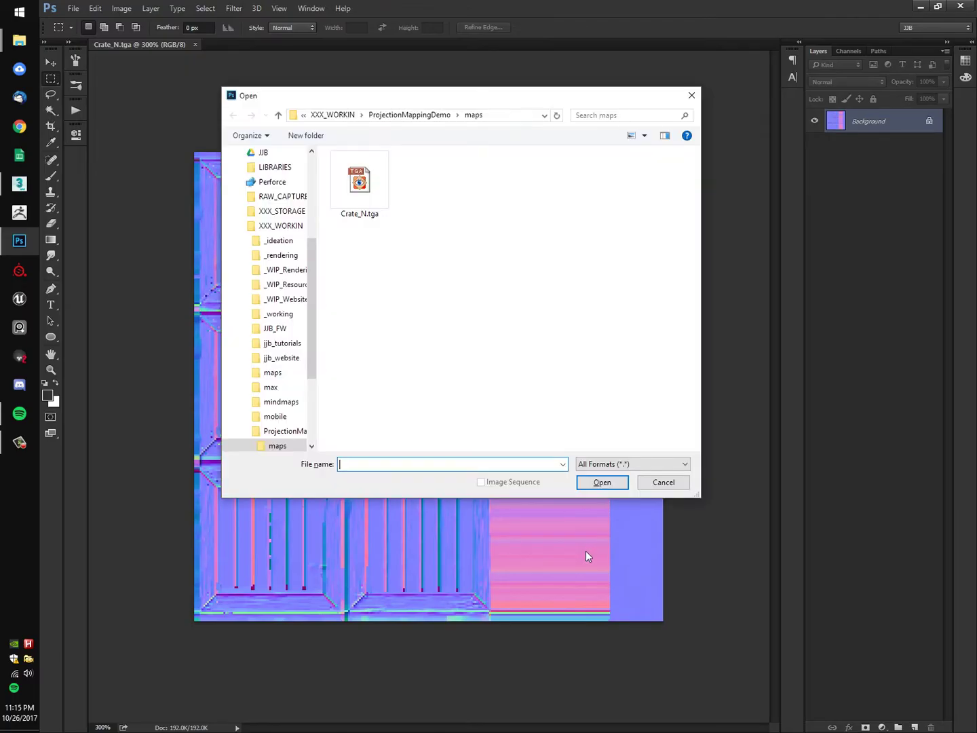
{"action": "left_click", "coordinate": [359, 184]}
{"action": "double_click", "coordinate": [360, 184]}
{"action": "left_click", "coordinate": [539, 283]}
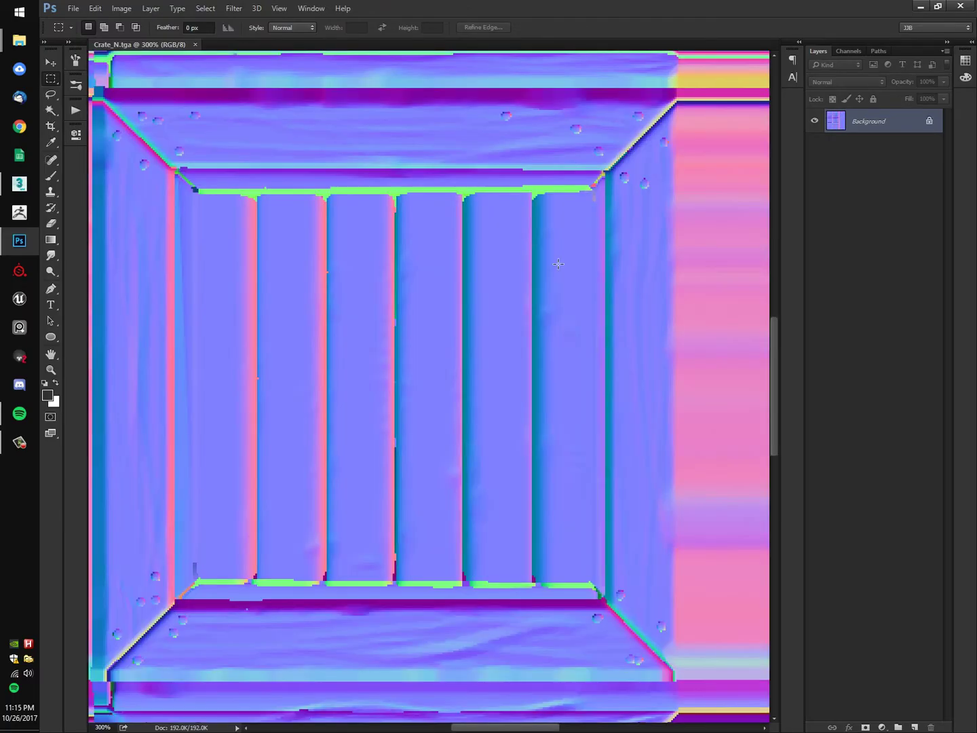
Zoom and pan around the new normal map to inspect its detail.
{"action": "scroll", "coordinate": [564, 465], "scroll_direction": "down", "scroll_amount": 5, "text": "alt"}
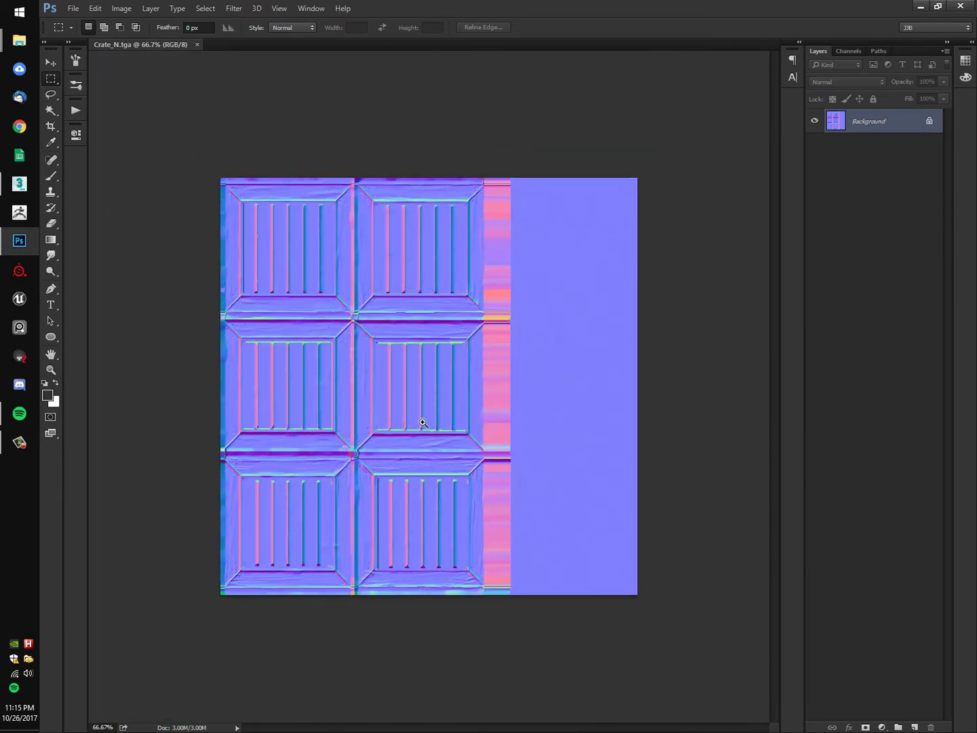
{"action": "scroll", "coordinate": [371, 393], "scroll_direction": "up", "scroll_amount": 5, "text": "alt"}
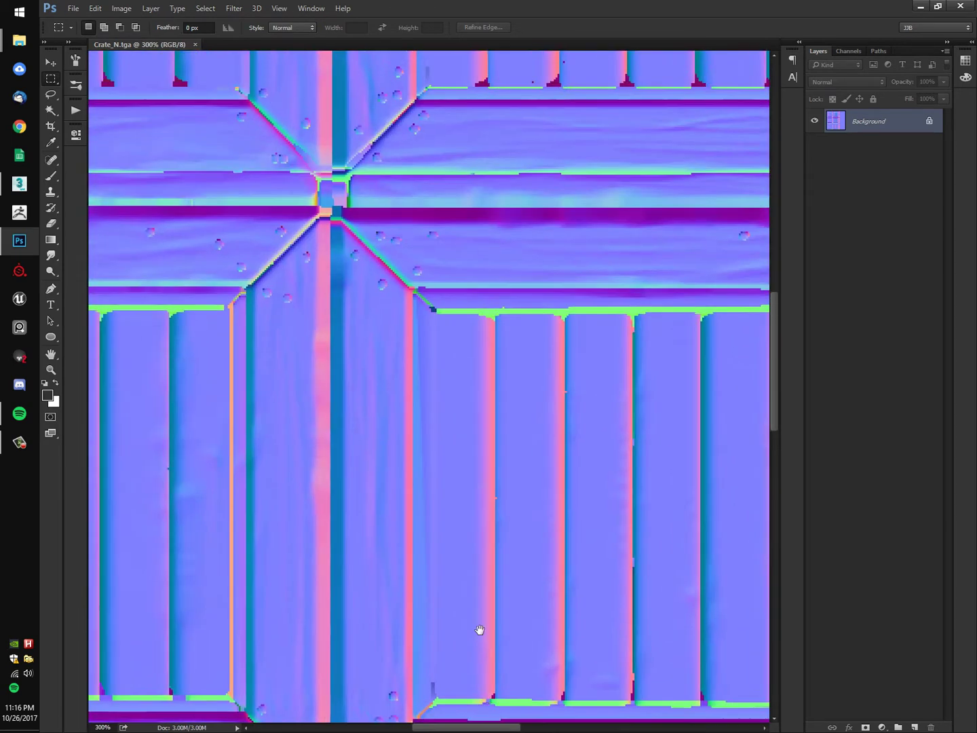
{"action": "left_click_drag", "start_coordinate": [465, 406], "coordinate": [564, 697]}
{"action": "key", "text": "super"}
{"action": "key", "text": "super"}
Back in 3ds Max, minimize the rendered frame window and orbit to the crate's top.
{"action": "key", "text": "alt+Tab"}
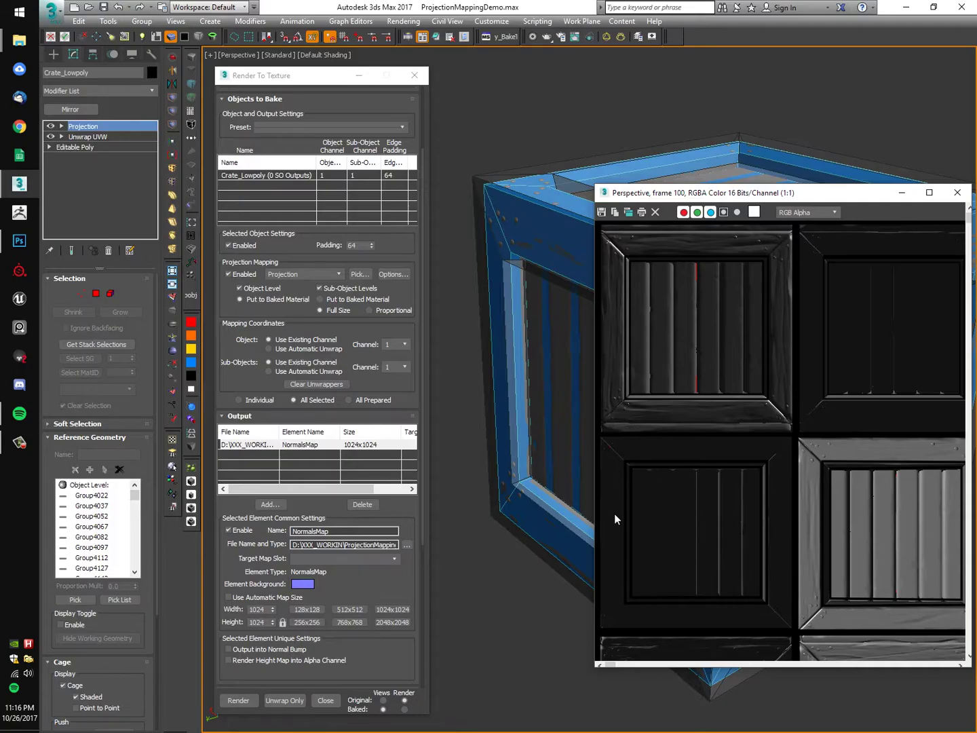
{"action": "left_click", "coordinate": [902, 193]}
{"action": "middle_click_drag", "start_coordinate": [773, 202], "coordinate": [638, 403], "text": "alt"}
{"action": "scroll", "coordinate": [585, 265], "scroll_direction": "down", "scroll_amount": 4}
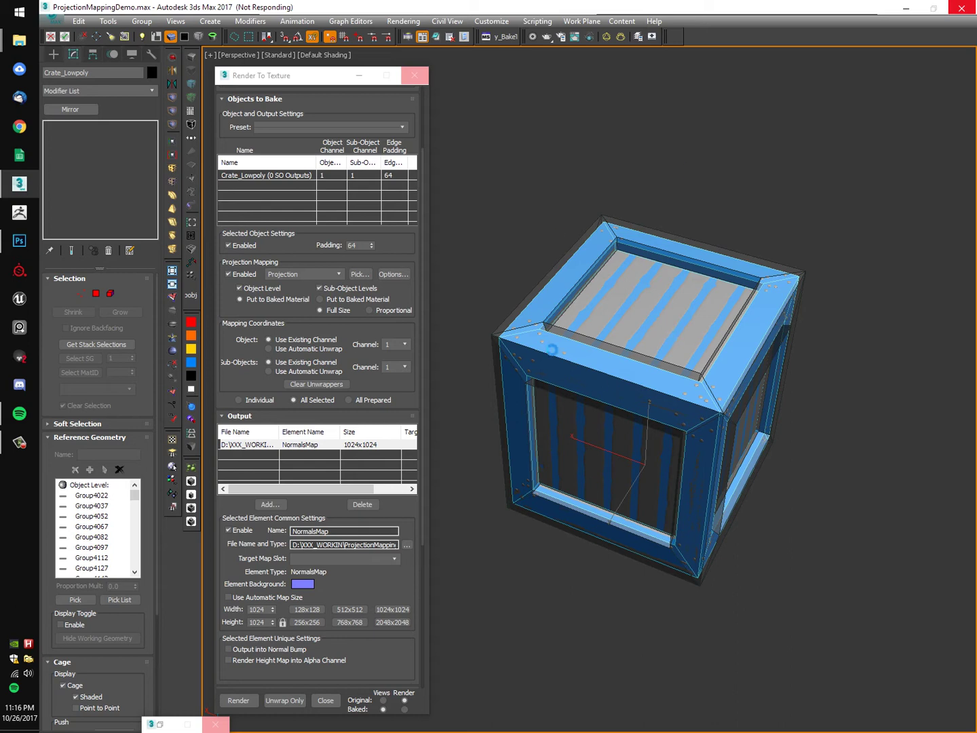
{"action": "key", "text": "alt+Tab"}
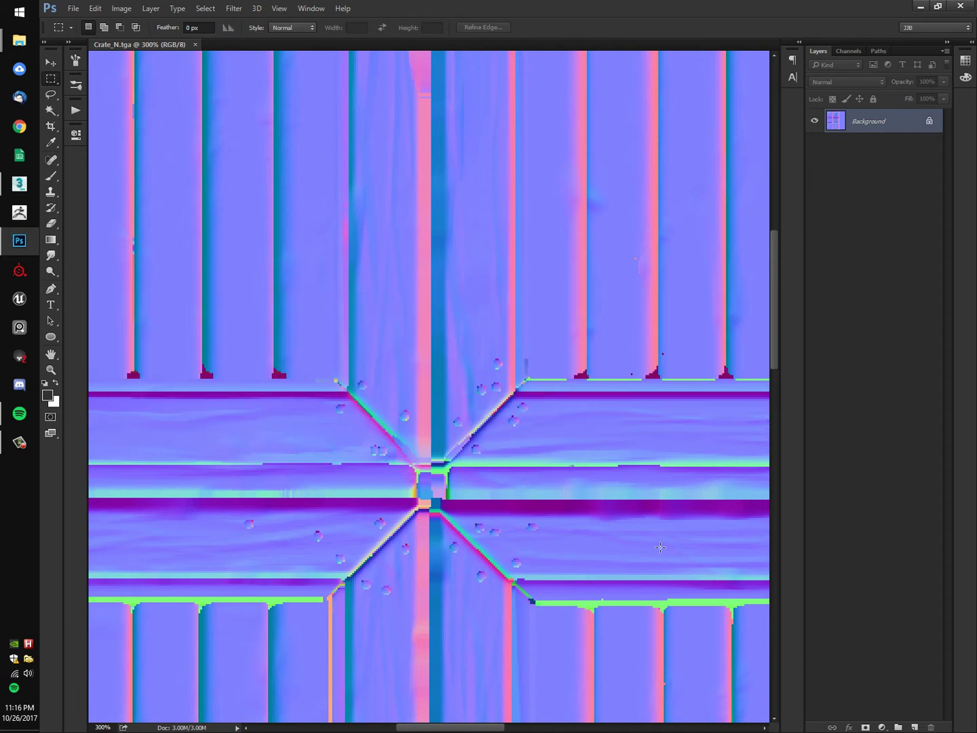
{"action": "key", "text": "alt+Tab"}
Select the low-poly crate and minimize the Render To Texture window.
{"action": "middle_click_drag", "start_coordinate": [631, 310], "coordinate": [614, 279], "text": "alt"}
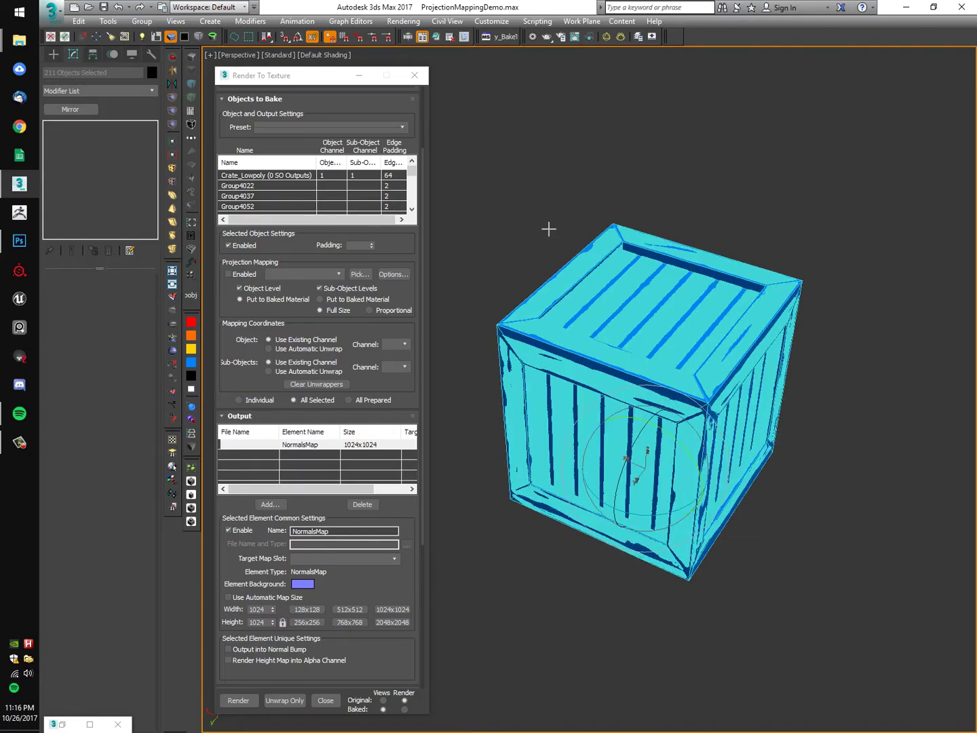
{"action": "left_click", "coordinate": [548, 229]}
{"action": "left_click", "coordinate": [497, 324]}
{"action": "left_click", "coordinate": [496, 325]}
{"action": "middle_click_drag", "start_coordinate": [508, 133], "coordinate": [672, 179], "text": "alt"}
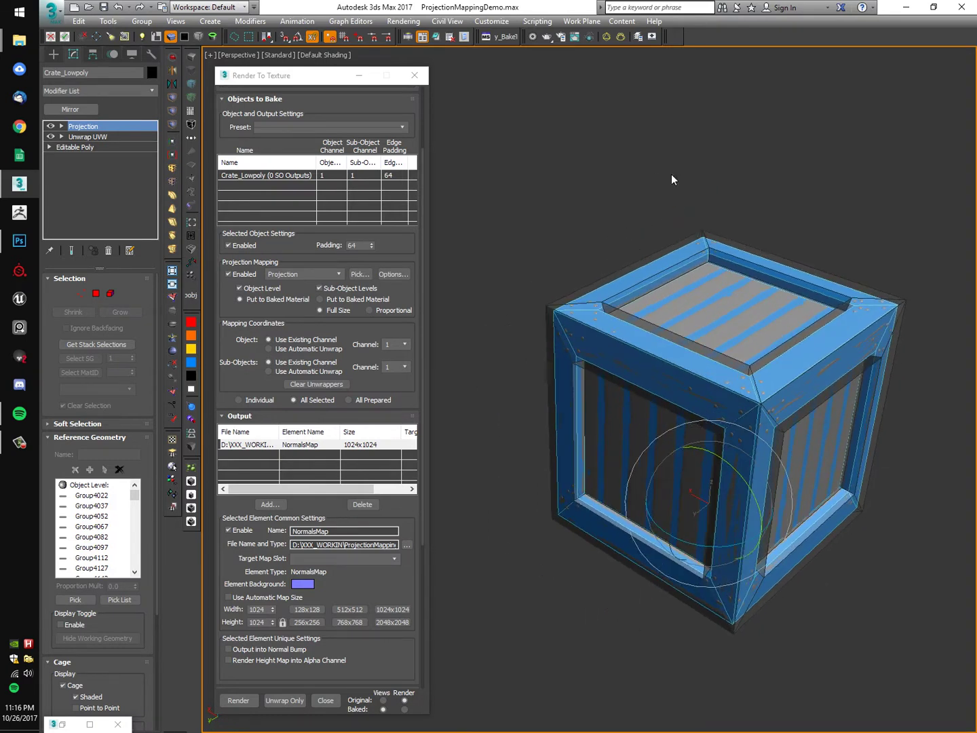
{"action": "left_click", "coordinate": [359, 75]}
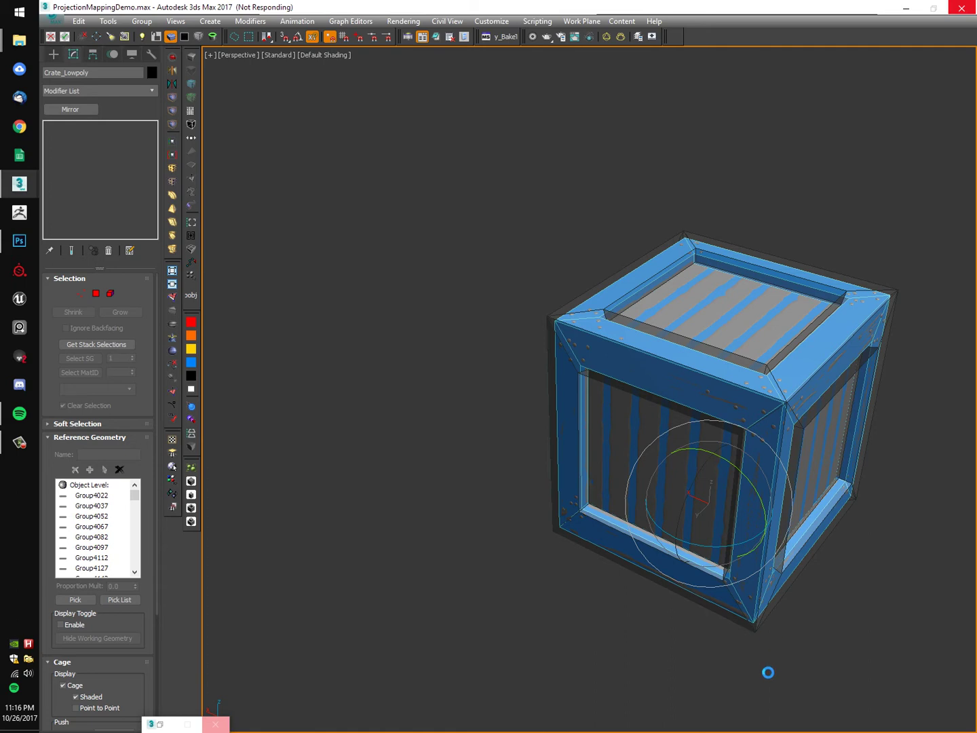
Dismiss the context menu and reselect the low-poly crate.
{"action": "right_click", "coordinate": [766, 650]}
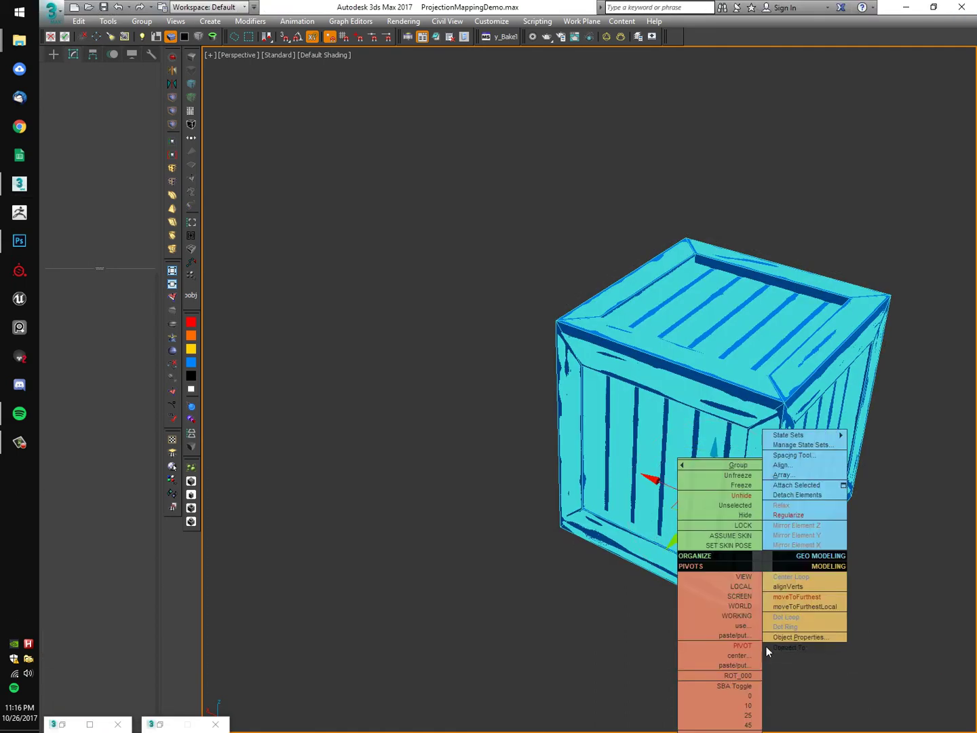
{"action": "left_click", "coordinate": [591, 660]}
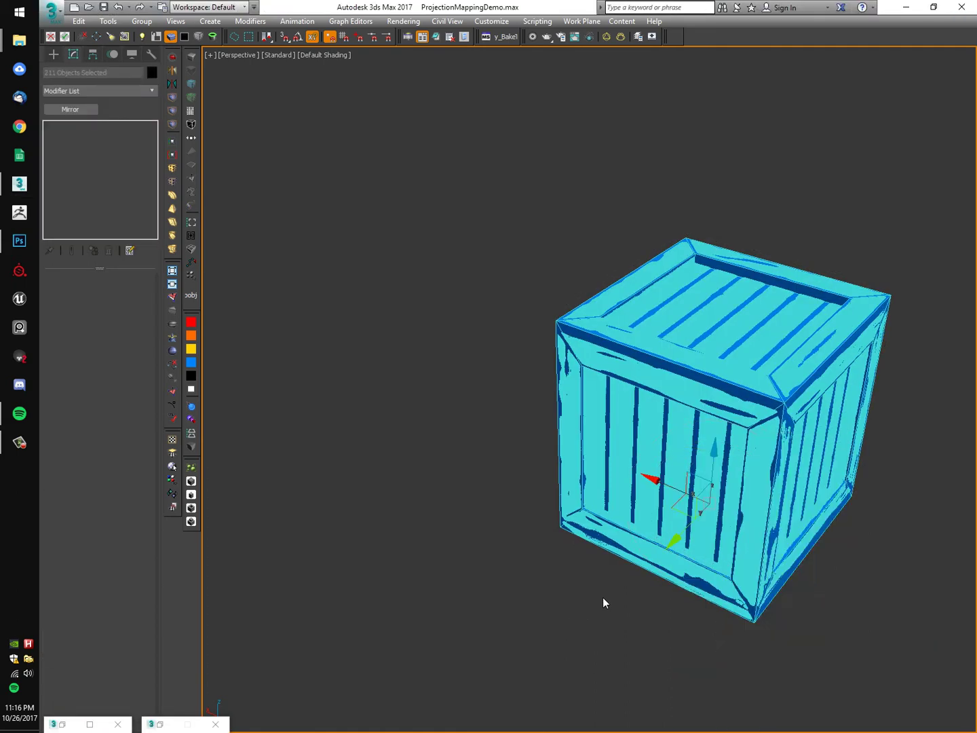
{"action": "left_click", "coordinate": [759, 632]}
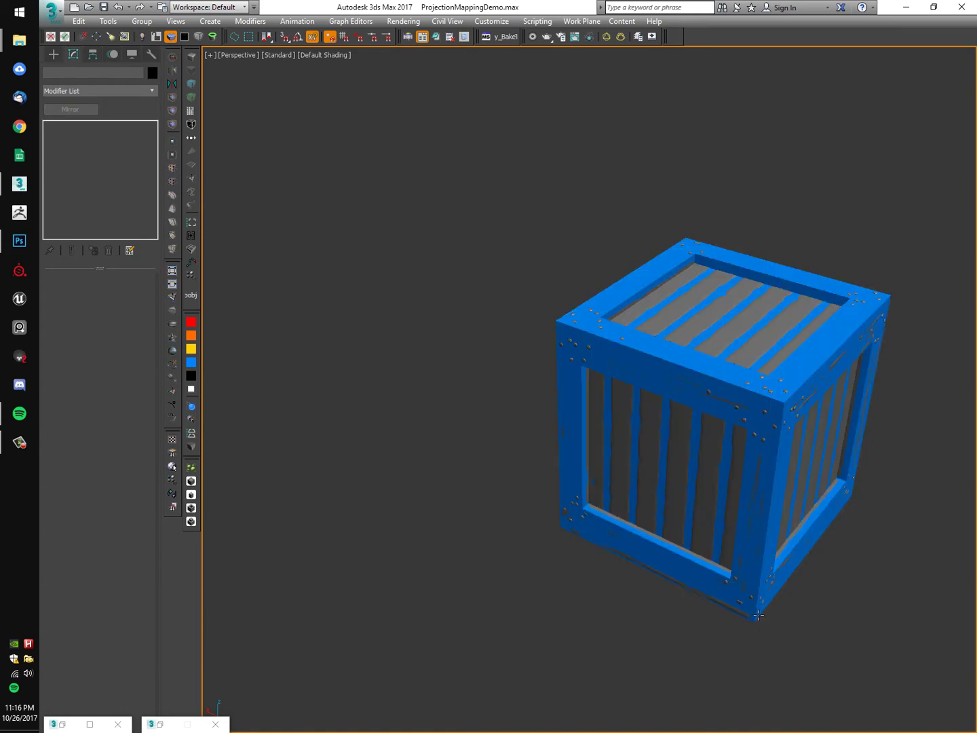
{"action": "left_click", "coordinate": [757, 617]}
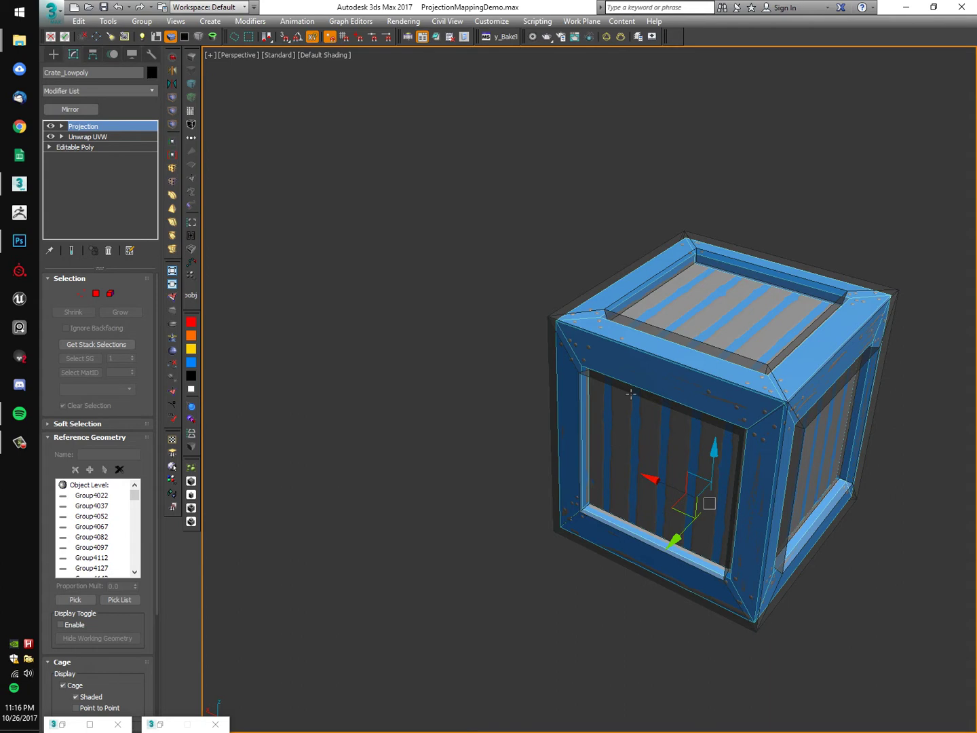
Shift-drag a copy of the low-poly crate to the left, creating Crate_Lowpoly001.
{"action": "mouse_move", "coordinate": [665, 493]}
{"action": "left_mouse_down", "text": "shift"}
{"action": "mouse_move", "coordinate": [401, 408]}
{"action": "mouse_move", "coordinate": [376, 380]}
{"action": "left_mouse_up", "text": "shift"}
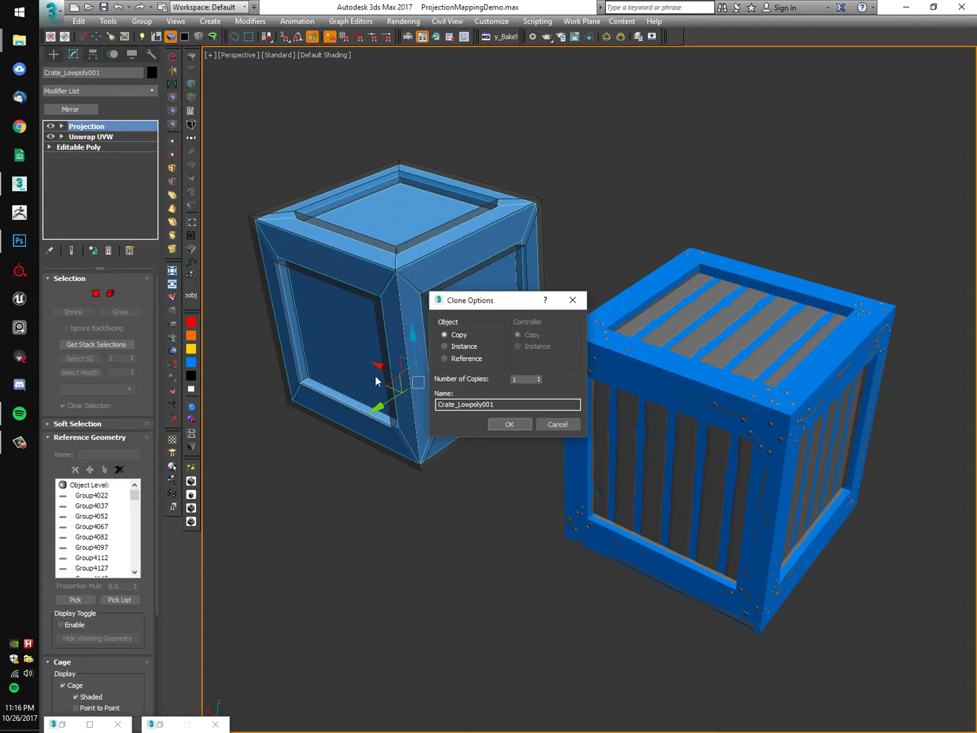
{"action": "left_click", "coordinate": [497, 418]}
{"action": "key", "text": "z"}
{"action": "right_click", "coordinate": [444, 314]}
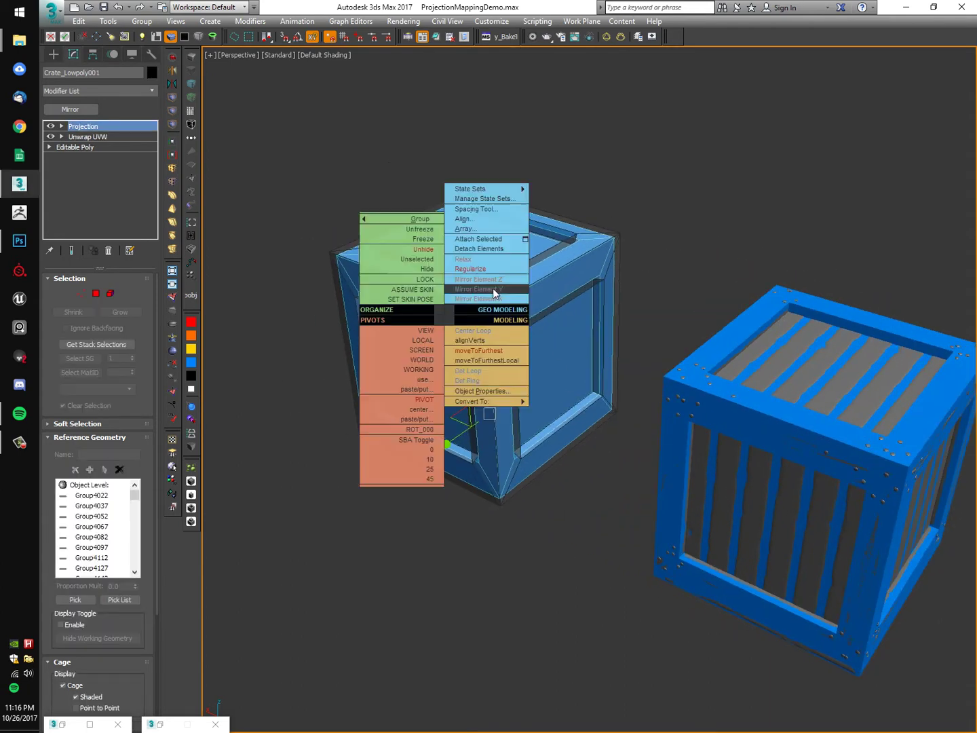
{"action": "mouse_move", "coordinate": [512, 402]}
{"action": "left_click", "coordinate": [574, 411]}
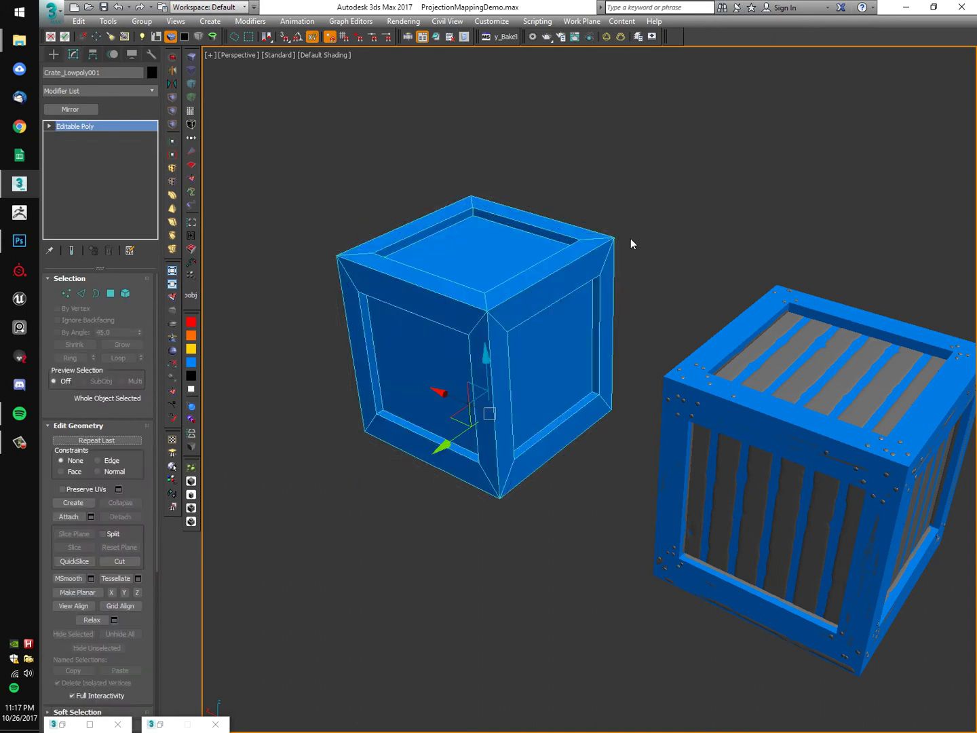
{"action": "key", "text": "alt"}
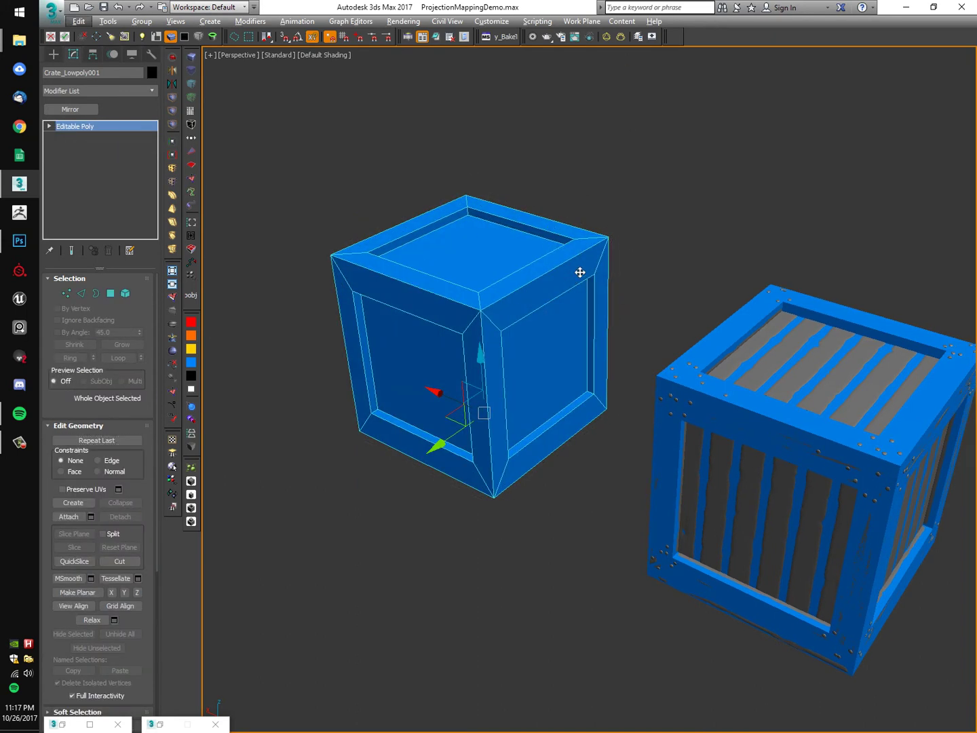
Open the Material Editor and make the unused 10 - Default material active.
{"action": "key", "text": "m"}
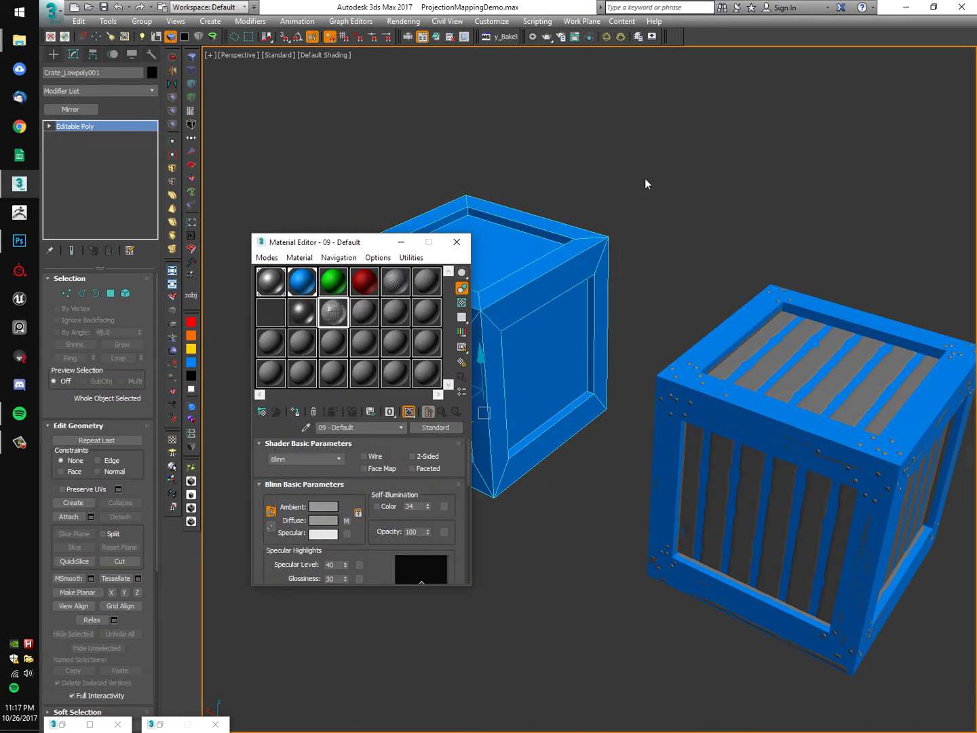
{"action": "left_click_drag", "start_coordinate": [354, 245], "coordinate": [336, 230]}
{"action": "left_click_drag", "start_coordinate": [390, 454], "coordinate": [410, 479]}
{"action": "left_click", "coordinate": [338, 299]}
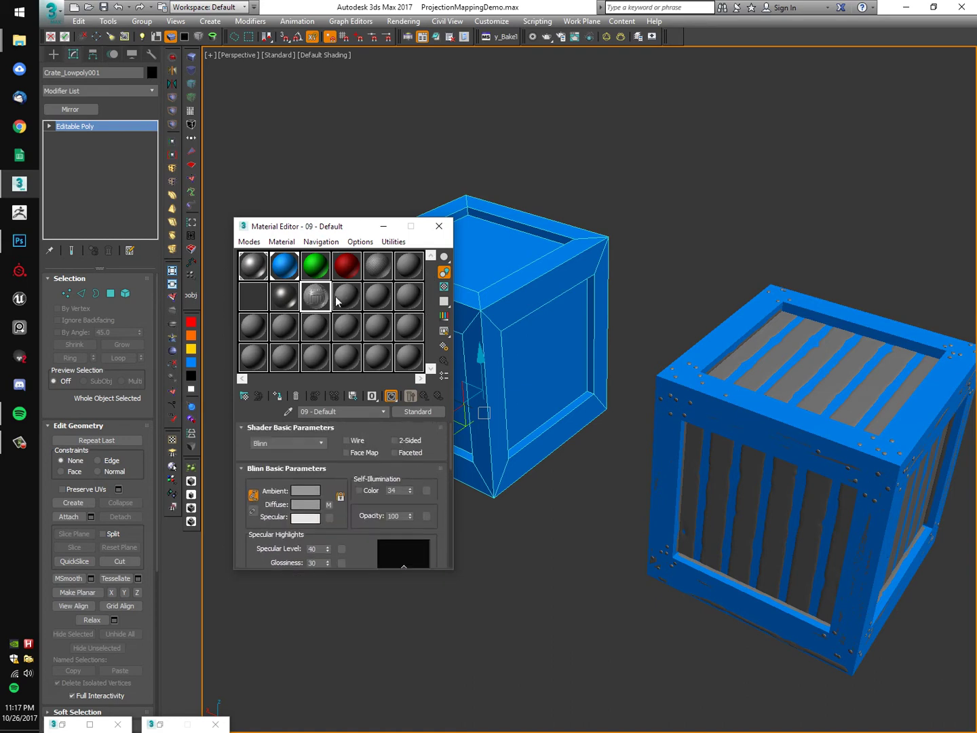
{"action": "left_click_drag", "start_coordinate": [319, 227], "coordinate": [351, 197]}
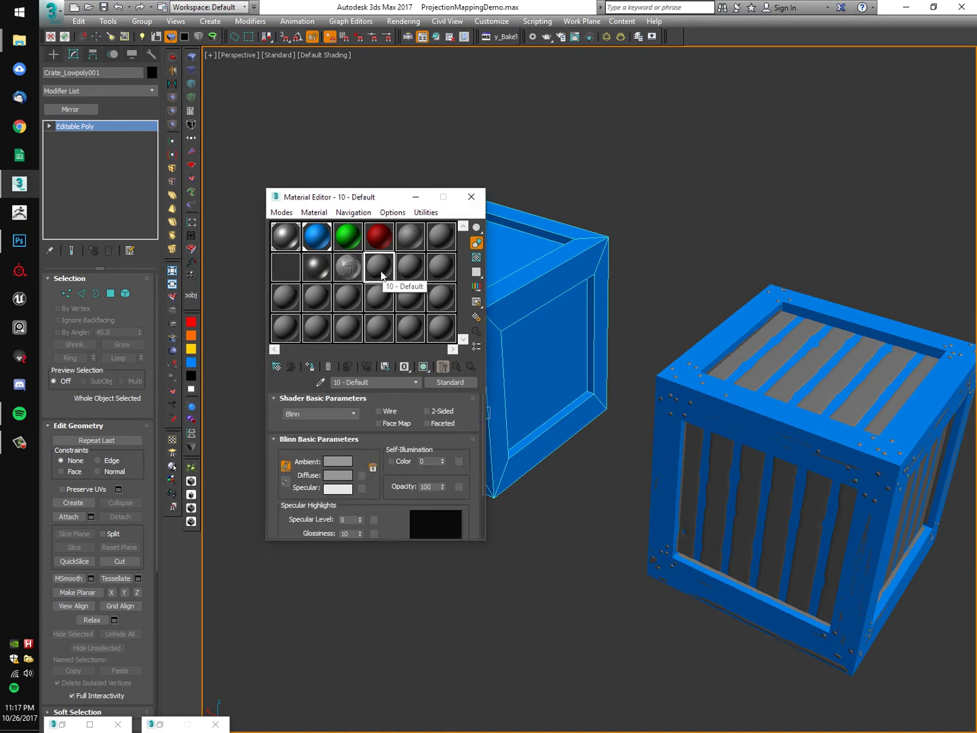
{"action": "left_click_drag", "start_coordinate": [374, 483], "coordinate": [412, 266]}
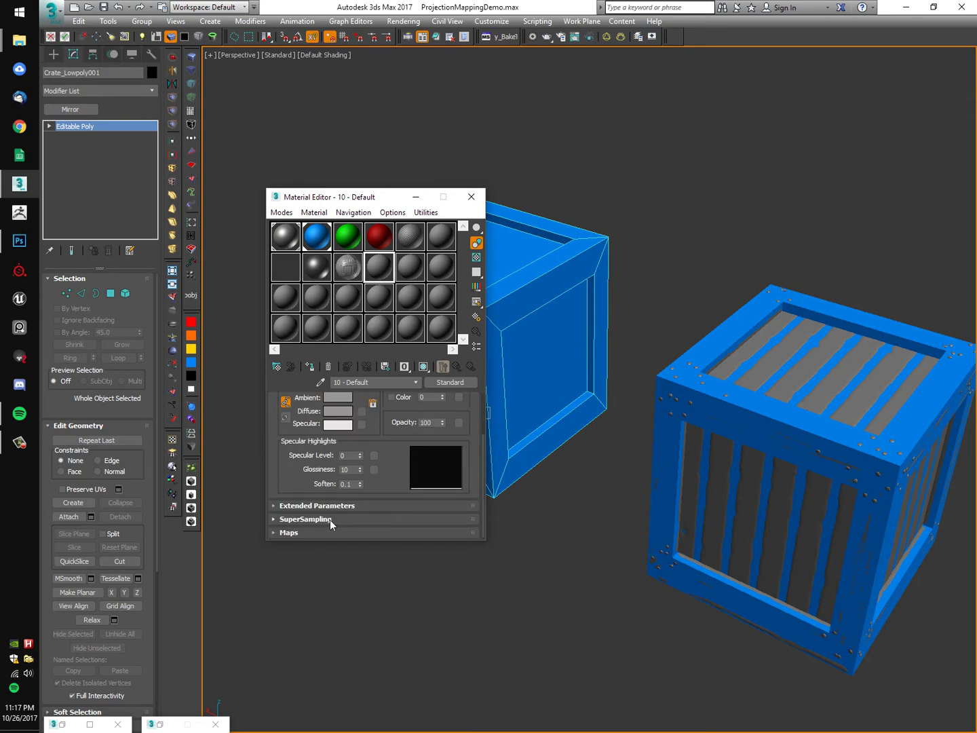
Enable the Bump channel in the Maps rollout and assign it a Normal Bump map.
{"action": "left_click_drag", "start_coordinate": [394, 540], "coordinate": [382, 627]}
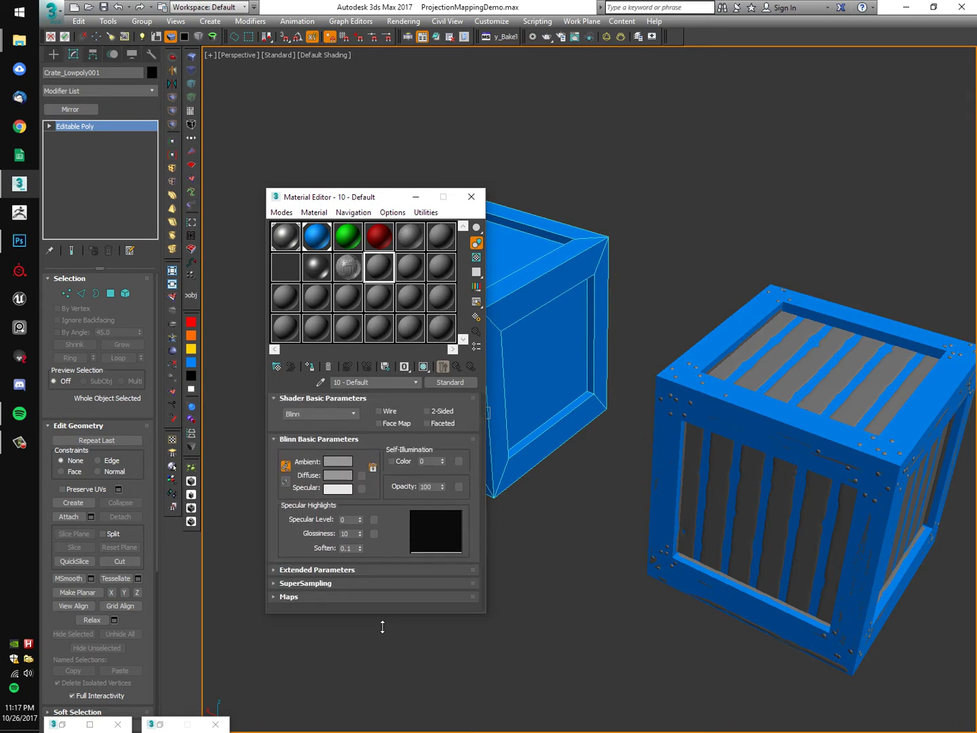
{"action": "left_click", "coordinate": [323, 608]}
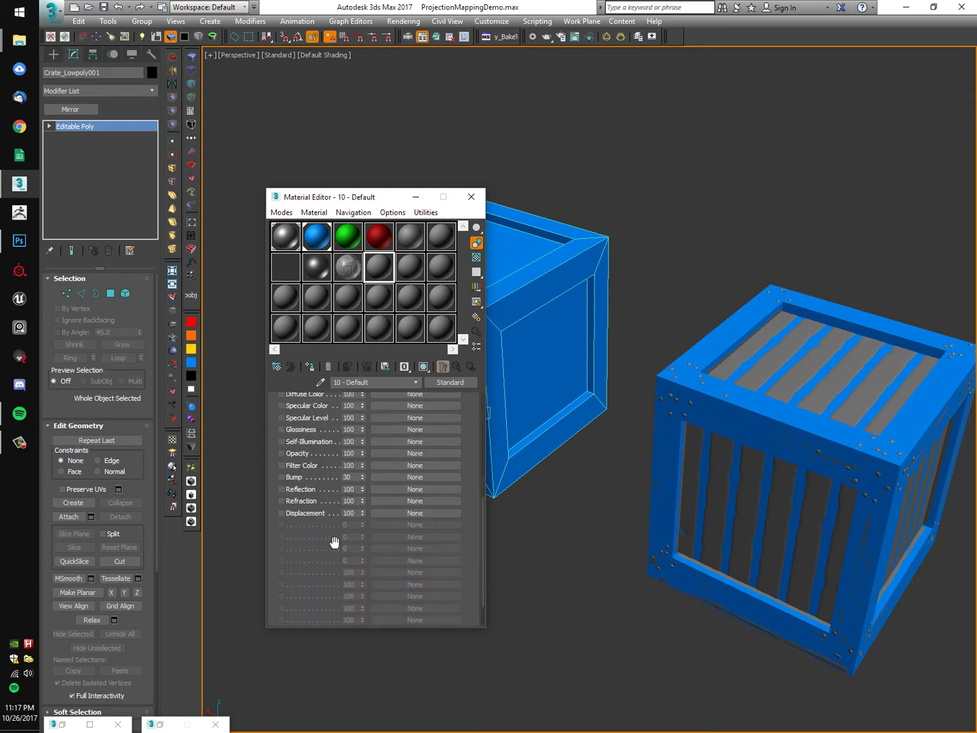
{"action": "left_click", "coordinate": [281, 476]}
{"action": "double_click", "coordinate": [349, 476]}
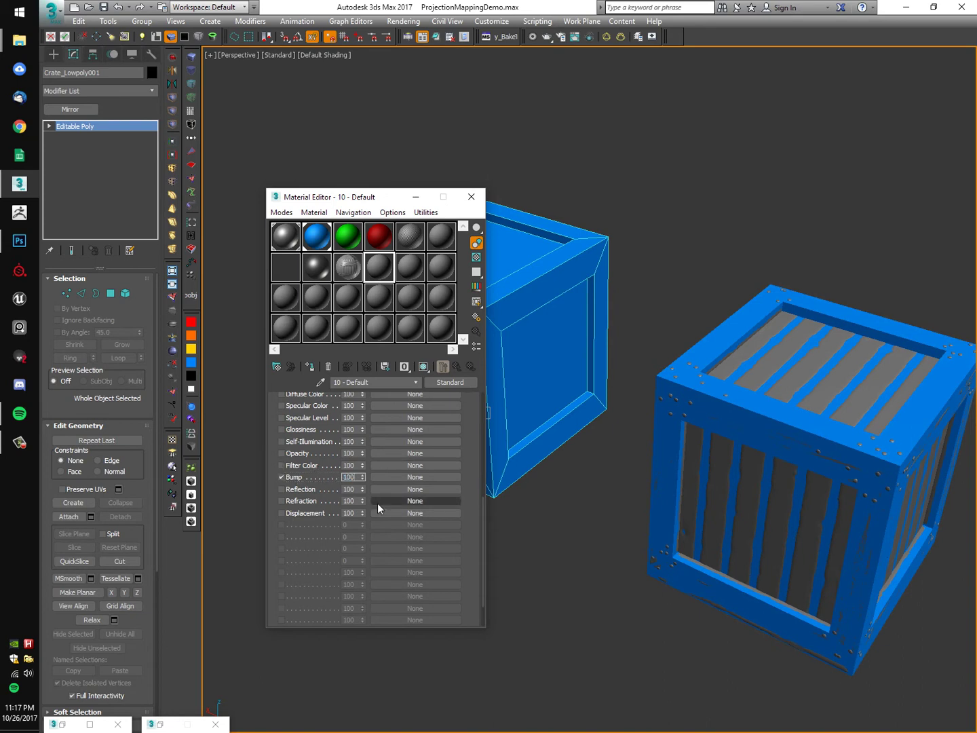
{"action": "left_click", "coordinate": [386, 478]}
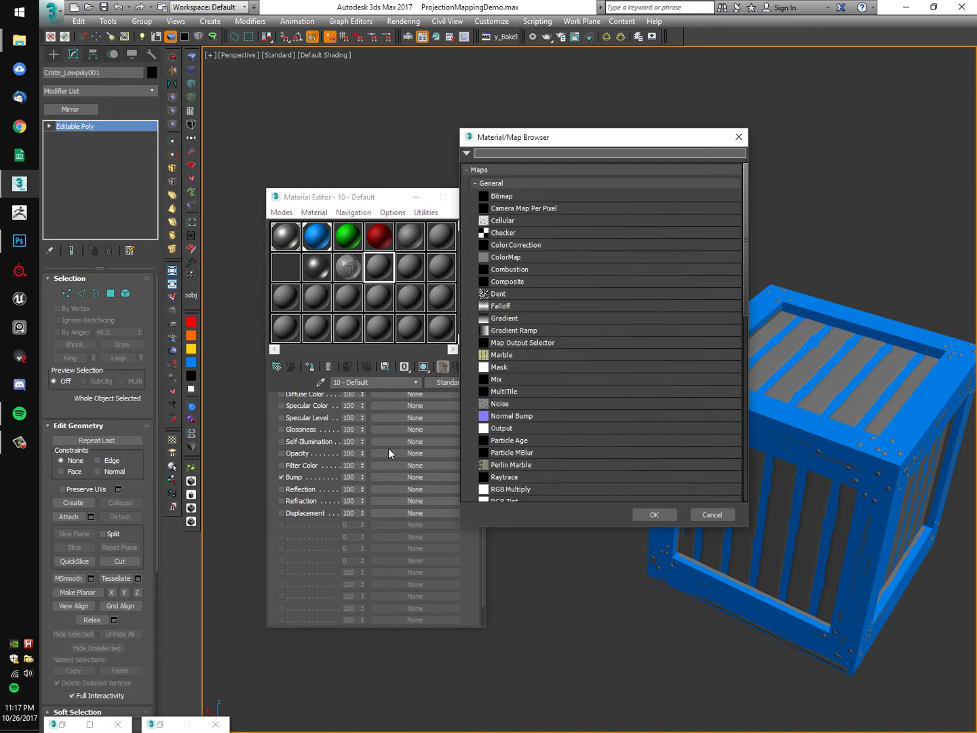
{"action": "left_click", "coordinate": [506, 416]}
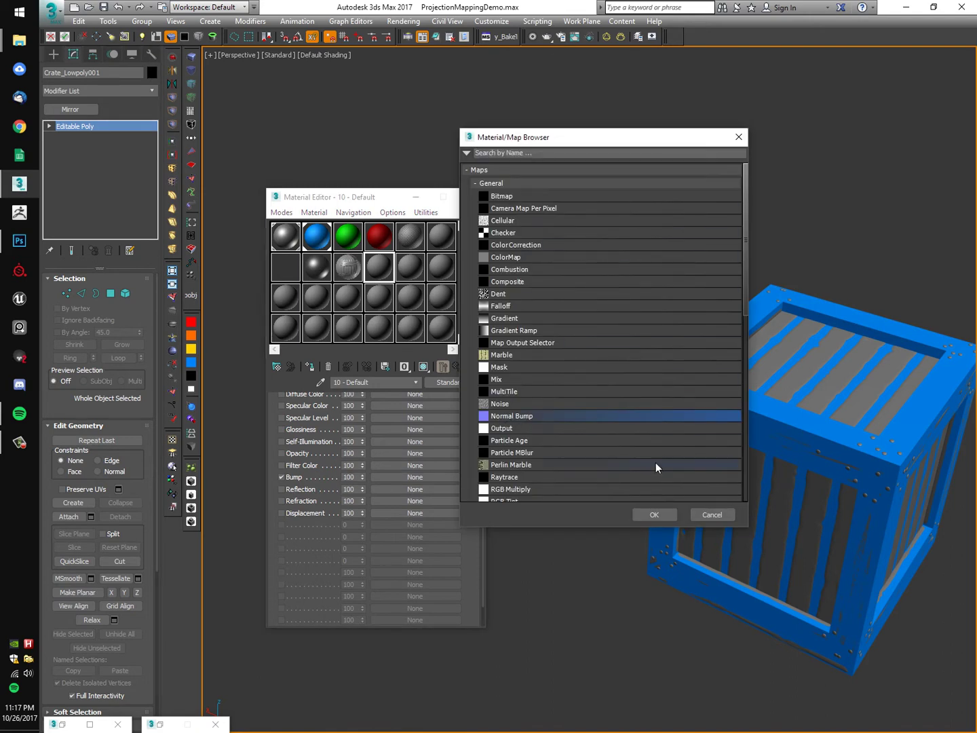
{"action": "left_click", "coordinate": [654, 514]}
Assign a Bitmap to the Normal input and browse to the XXX_WORKIN folder.
{"action": "left_click", "coordinate": [354, 418]}
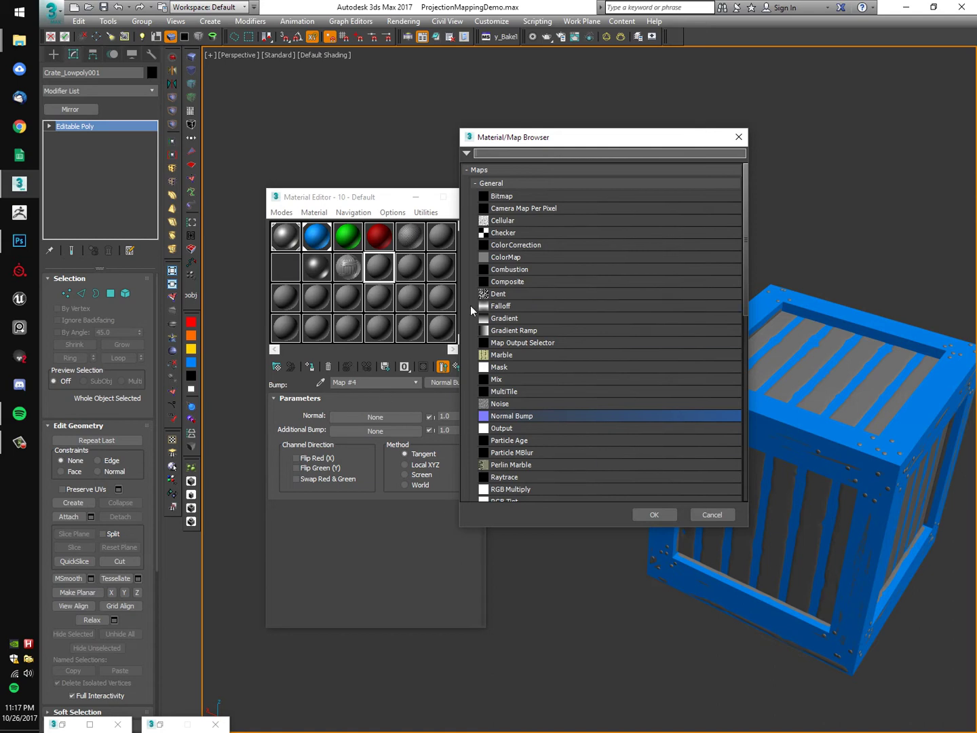
{"action": "left_click", "coordinate": [502, 197]}
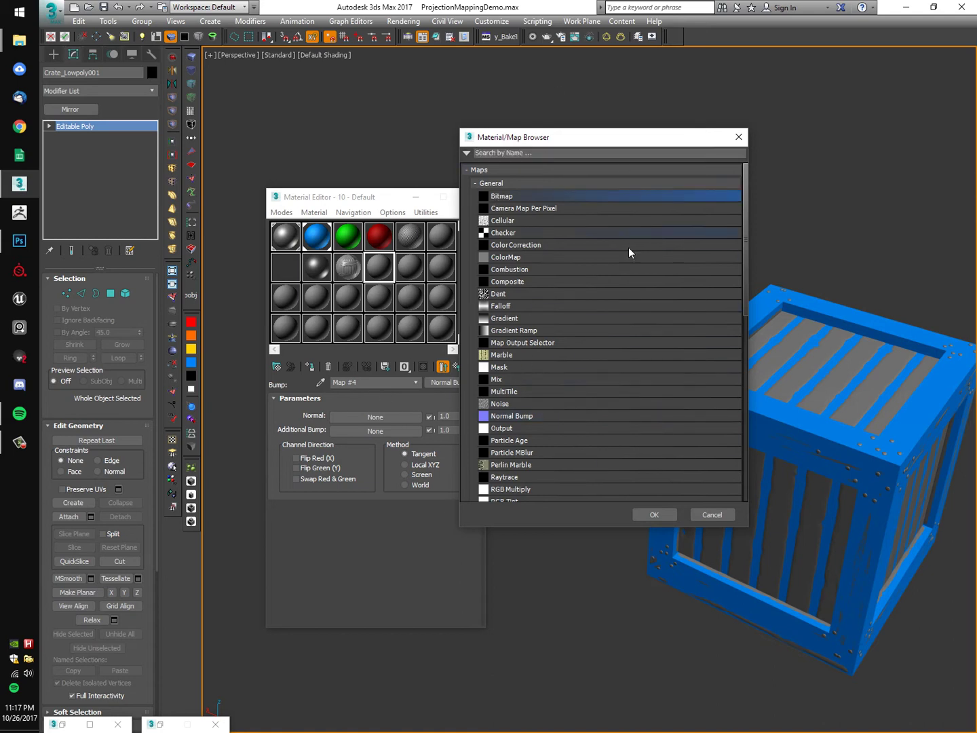
{"action": "left_click", "coordinate": [655, 514]}
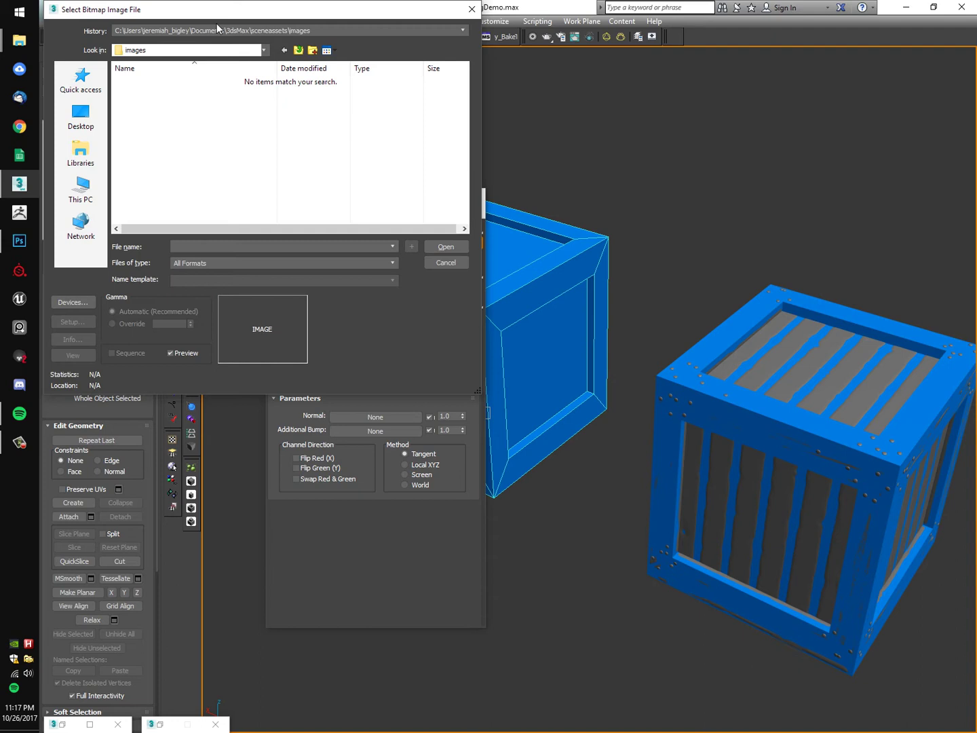
{"action": "left_click_drag", "start_coordinate": [223, 21], "coordinate": [457, 137]}
{"action": "left_click", "coordinate": [330, 229]}
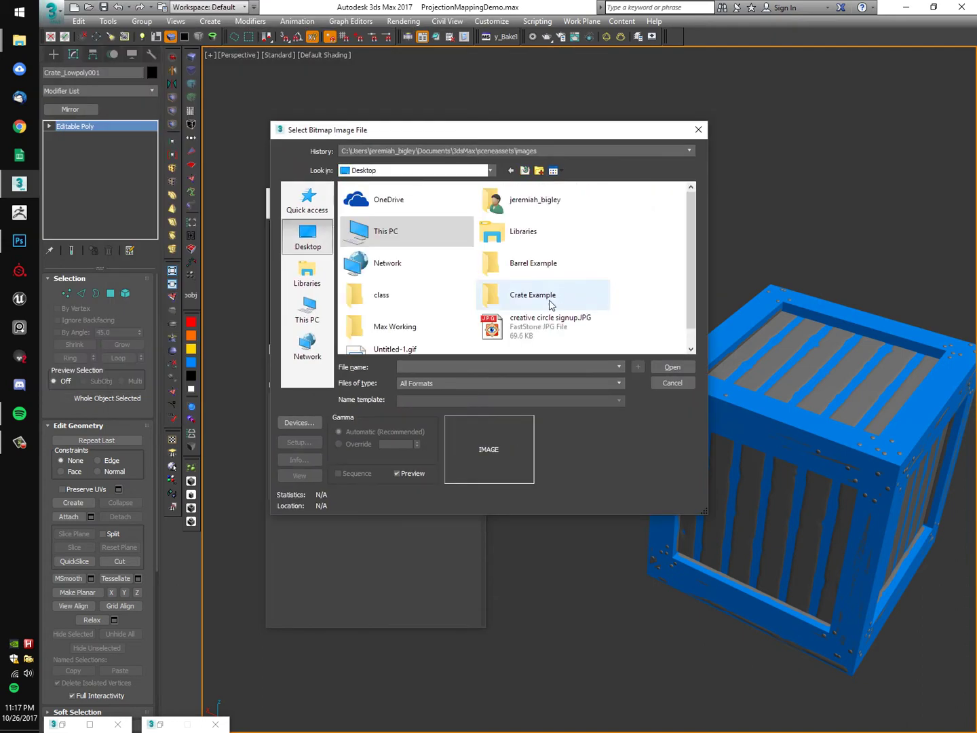
{"action": "left_click", "coordinate": [637, 366]}
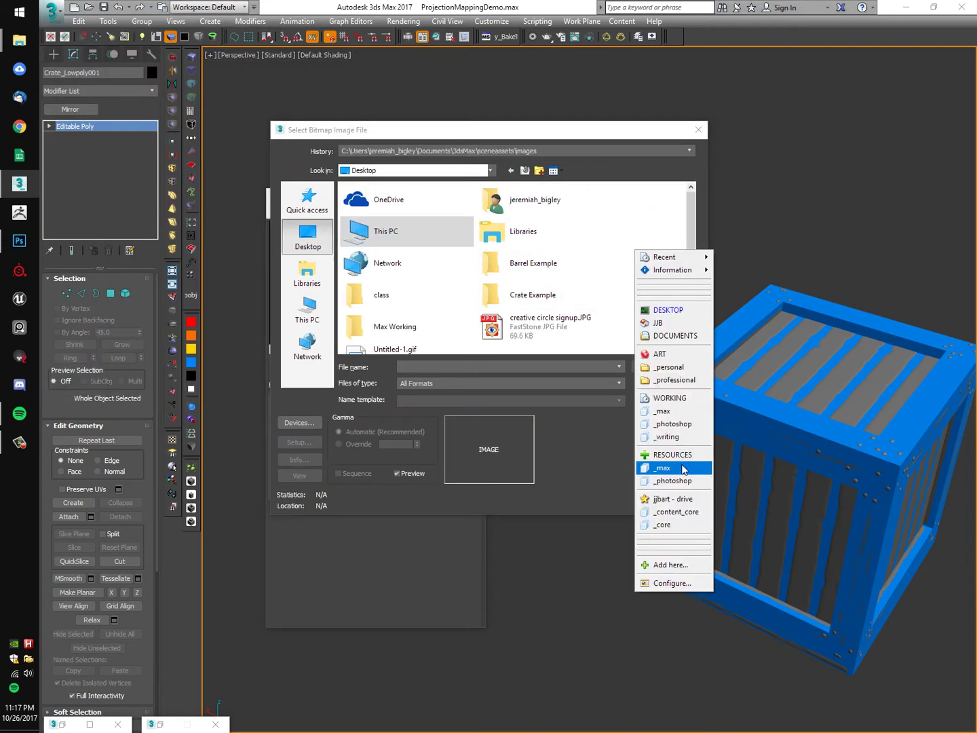
{"action": "left_click", "coordinate": [673, 390]}
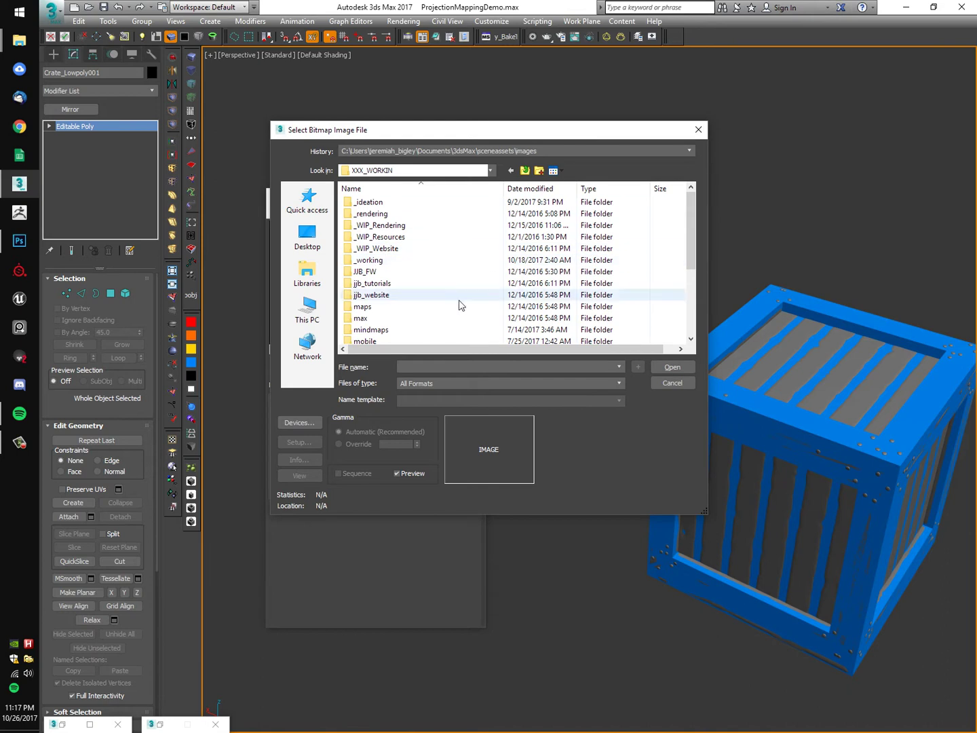
Load Crate_N.tga from ProjectionMappingDemo's maps folder as the normal texture.
{"action": "scroll", "coordinate": [436, 317], "scroll_direction": "down", "scroll_amount": 3}
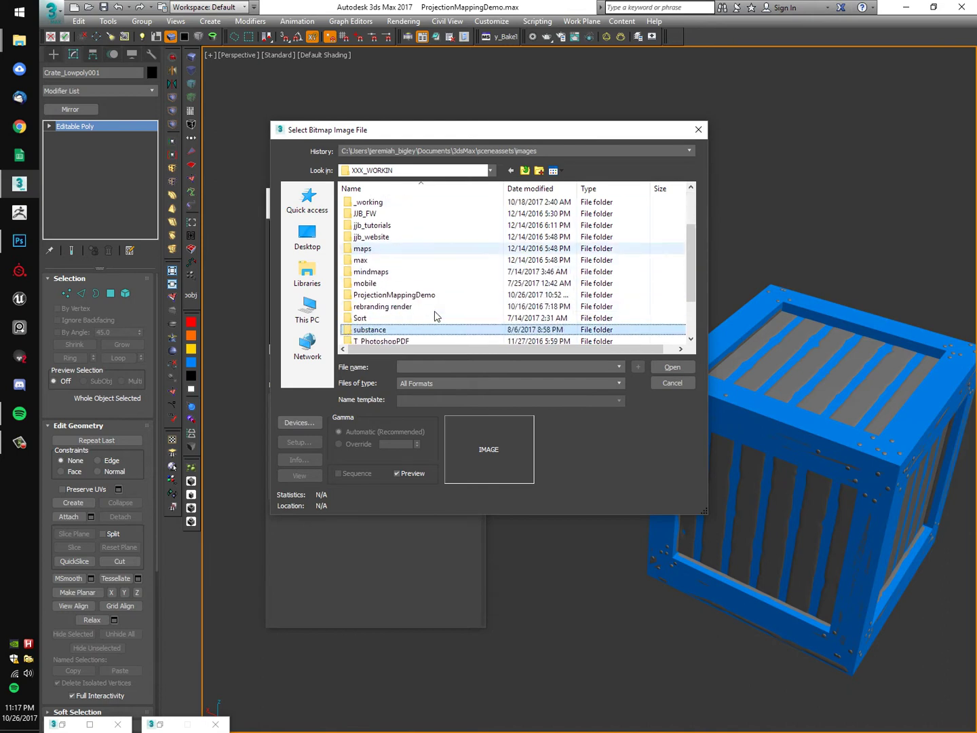
{"action": "key", "text": "Up"}
{"action": "key", "text": "Return"}
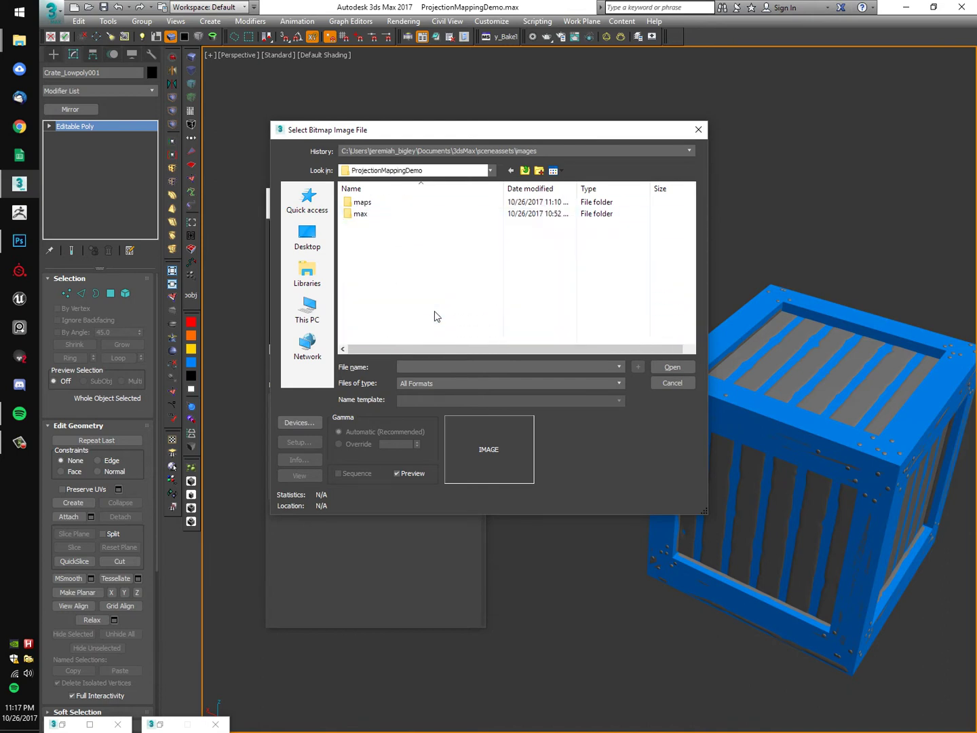
{"action": "double_click", "coordinate": [362, 203]}
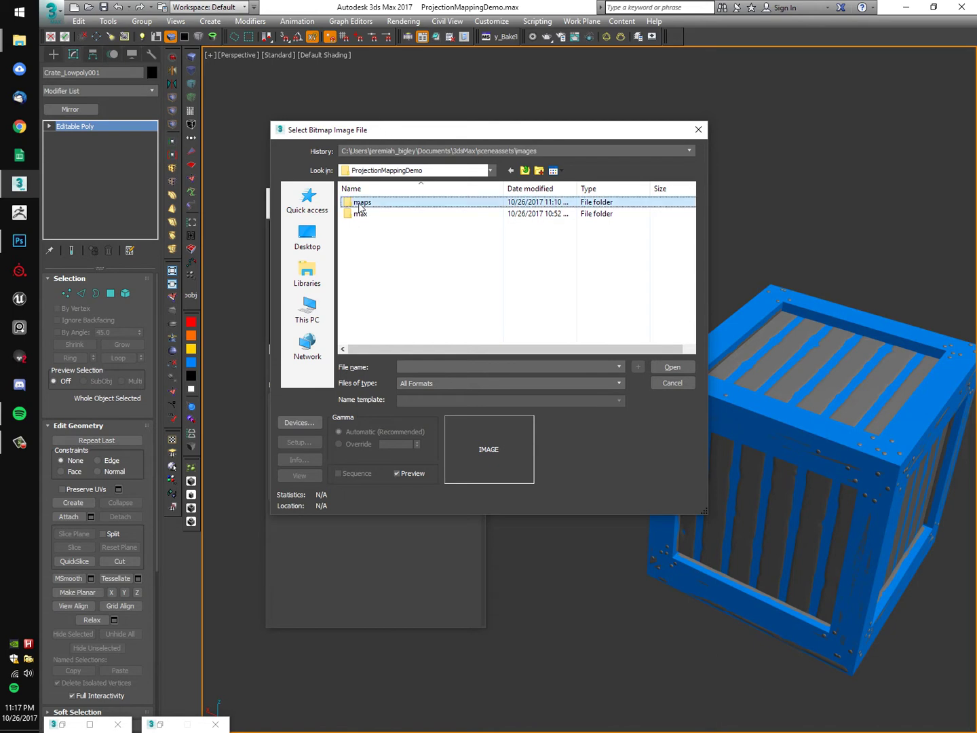
{"action": "left_click", "coordinate": [369, 224]}
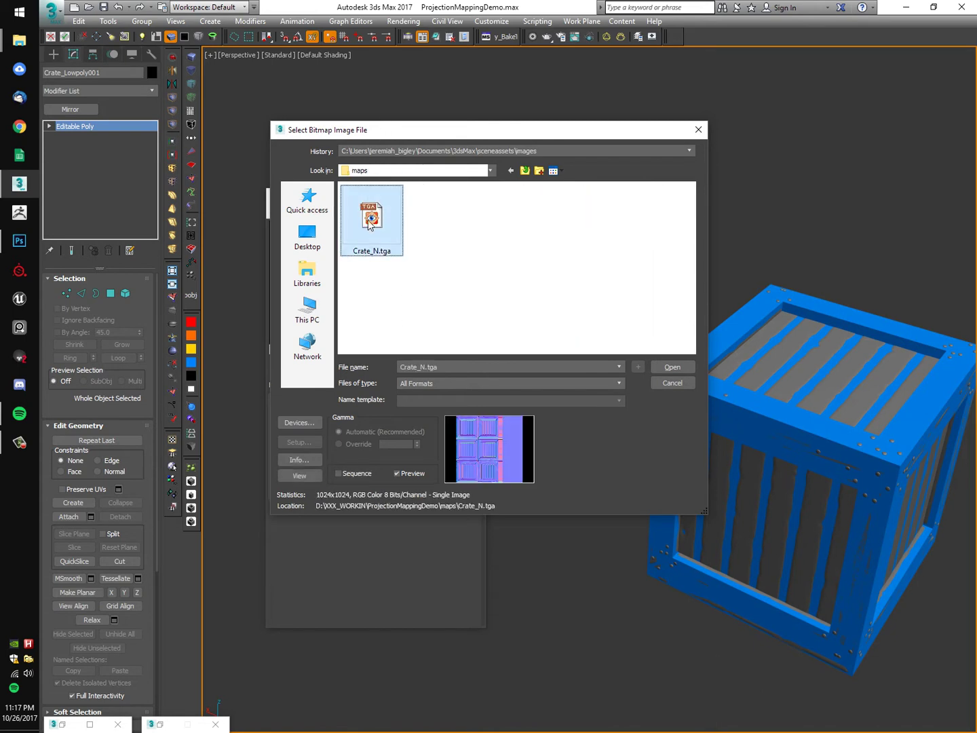
{"action": "left_click", "coordinate": [670, 367]}
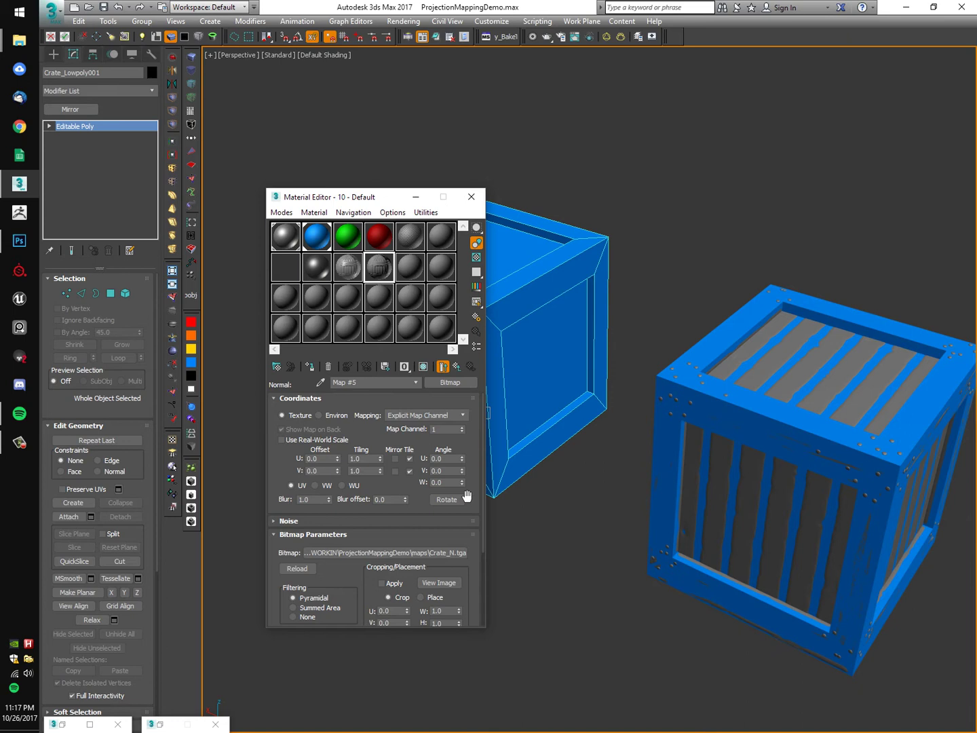
Return to the material's top level and set Specular Level 60, Glossiness 25.
{"action": "left_click", "coordinate": [455, 367]}
{"action": "left_click", "coordinate": [455, 367]}
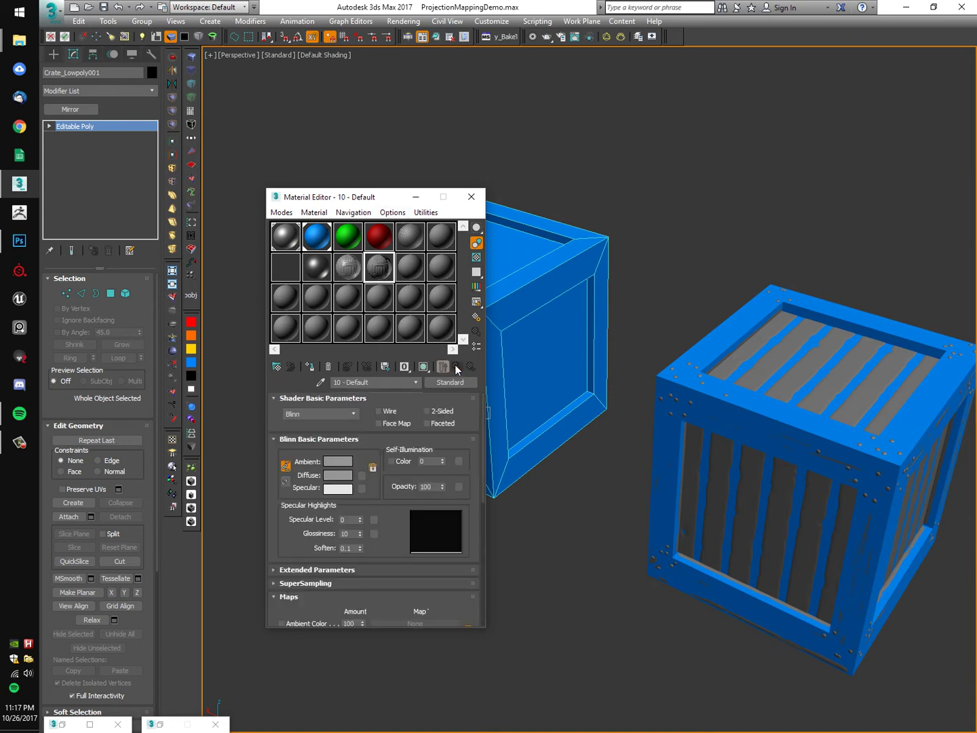
{"action": "left_click", "coordinate": [343, 519]}
{"action": "type", "text": "60"}
{"action": "key", "text": "Tab"}
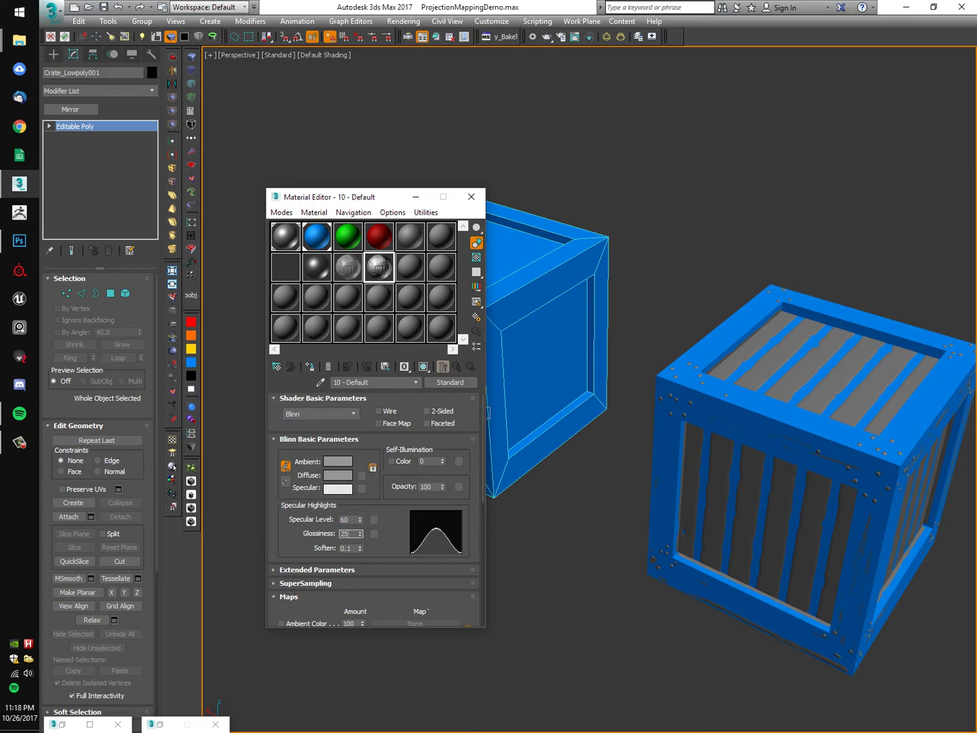
{"action": "type", "text": "25"}
{"action": "key", "text": "Return"}
{"action": "left_click", "coordinate": [381, 263]}
Preview the material sphere, then apply material 10 to the Crate_Lowpoly001 copy.
{"action": "double_click", "coordinate": [380, 274]}
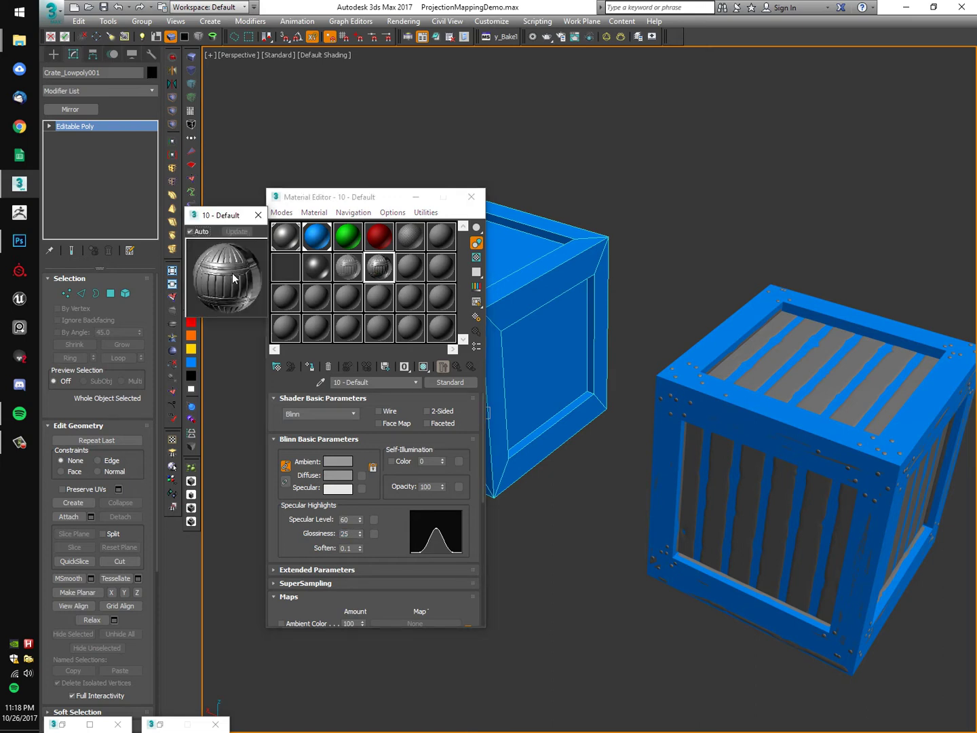
{"action": "left_click", "coordinate": [258, 215]}
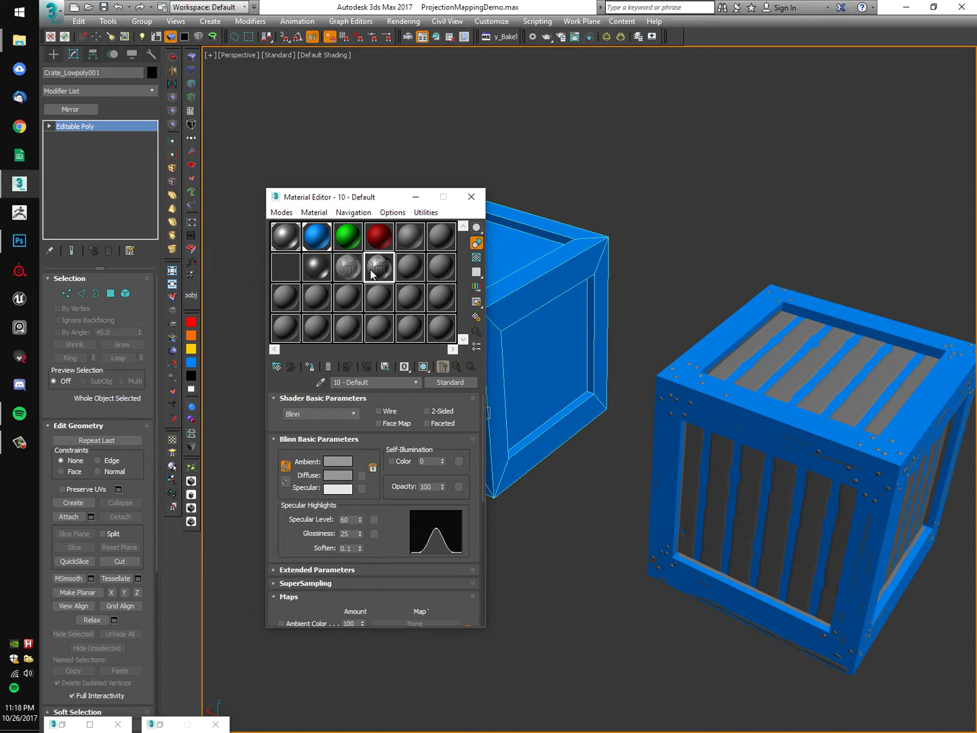
{"action": "left_click_drag", "start_coordinate": [371, 274], "coordinate": [610, 261]}
{"action": "middle_click_drag", "start_coordinate": [709, 270], "coordinate": [628, 298]}
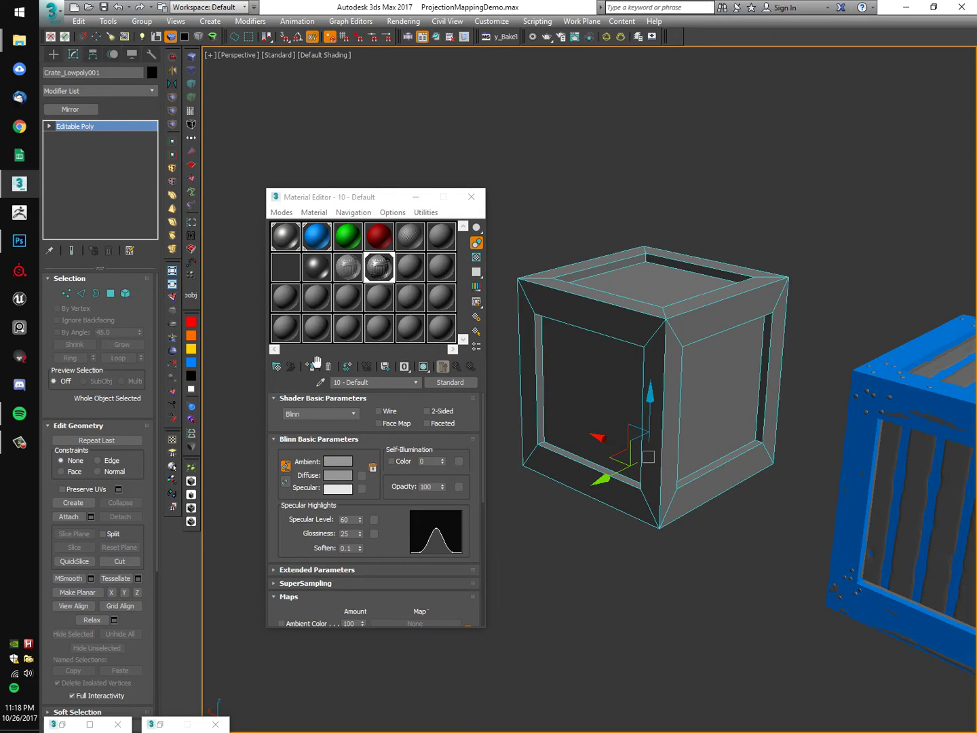
Turn on Show Shaded Material in Viewport so Crate_Lowpoly001 displays the normal map detail.
{"action": "left_click", "coordinate": [423, 367]}
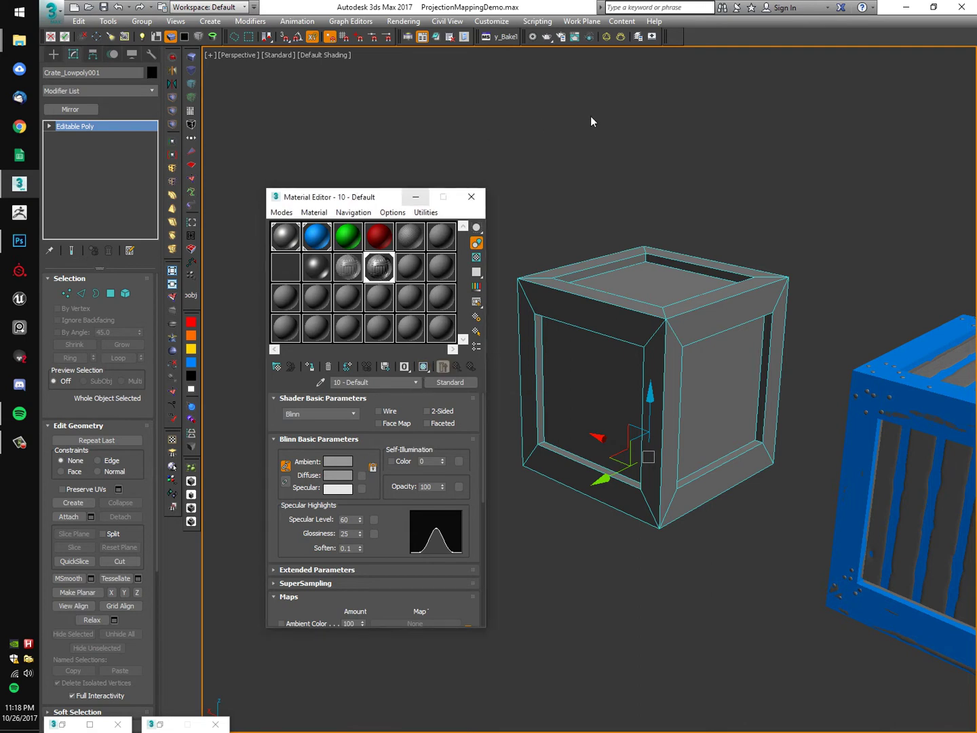
{"action": "middle_click_drag", "start_coordinate": [726, 337], "coordinate": [627, 323]}
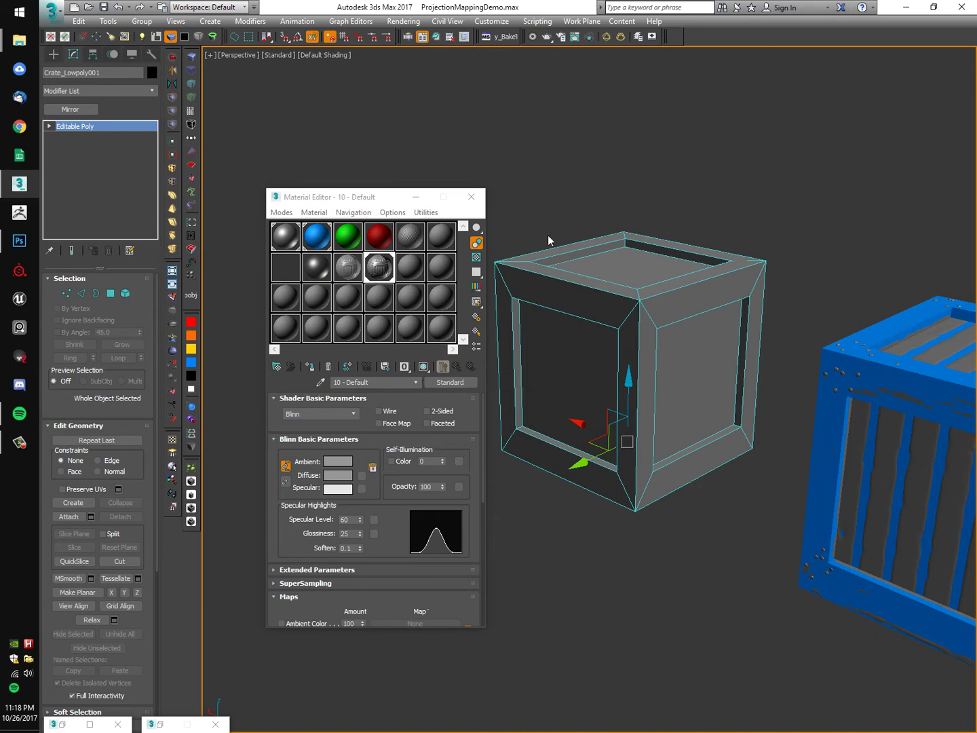
{"action": "left_click", "coordinate": [376, 281]}
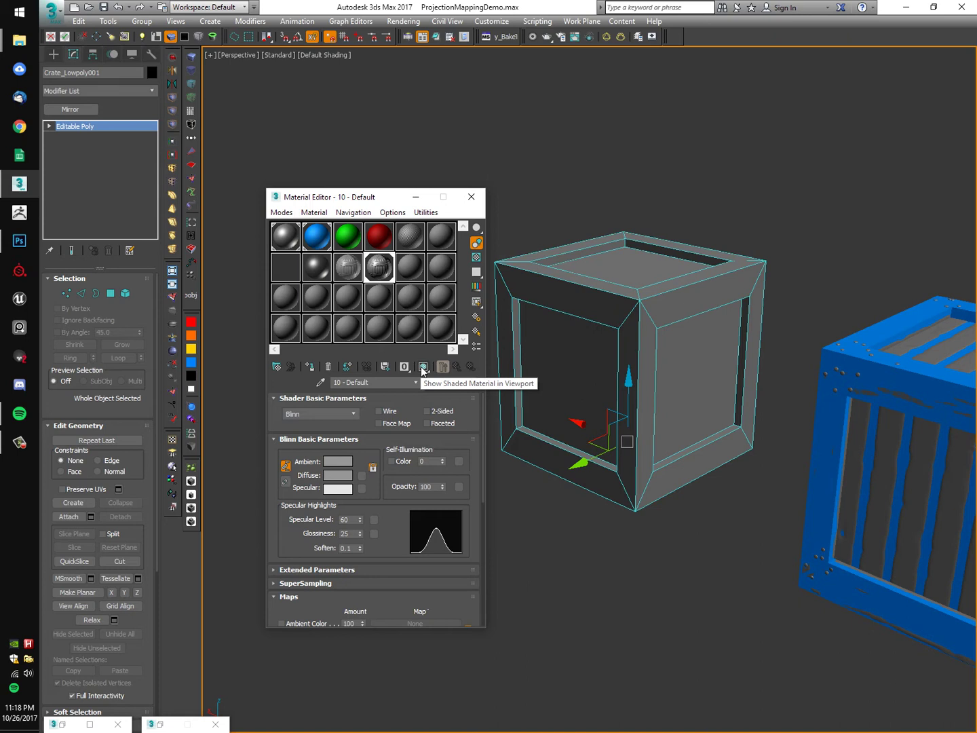
{"action": "left_click_drag", "start_coordinate": [422, 370], "coordinate": [452, 370]}
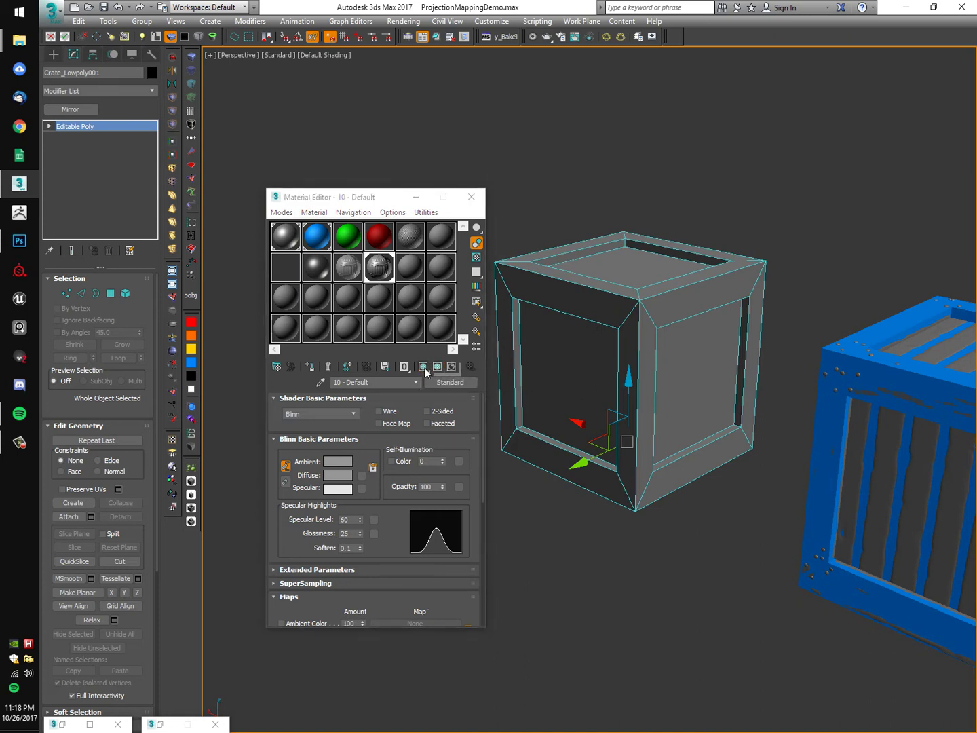
{"action": "left_click", "coordinate": [448, 371]}
{"action": "left_click_drag", "start_coordinate": [455, 368], "coordinate": [454, 369]}
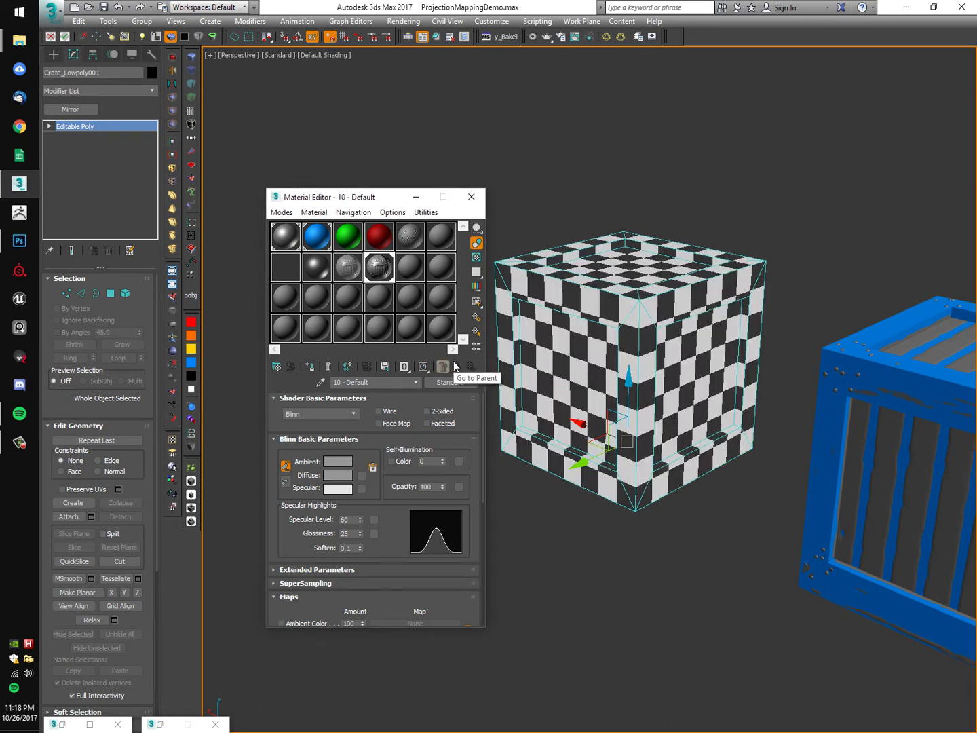
{"action": "left_click", "coordinate": [423, 370]}
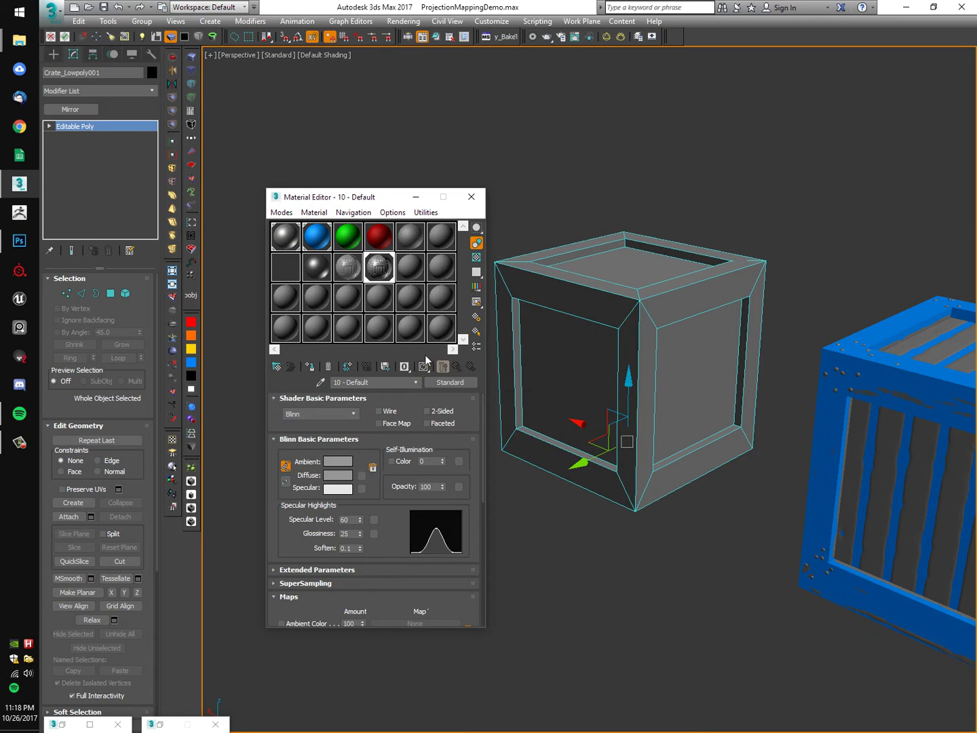
{"action": "left_click", "coordinate": [426, 370]}
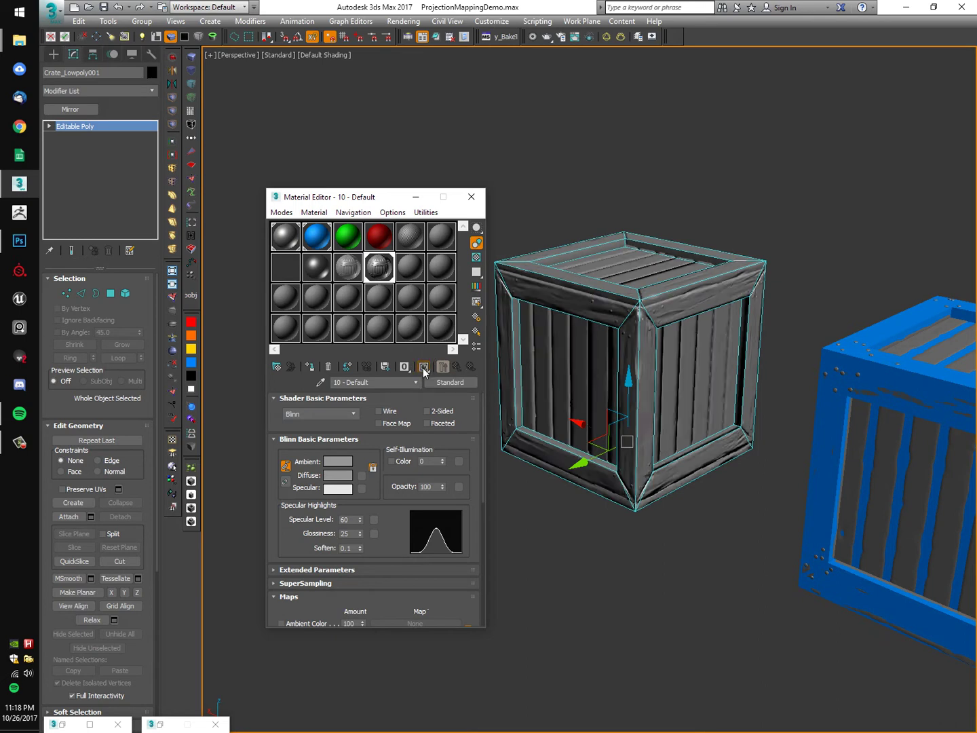
{"action": "left_click", "coordinate": [425, 370]}
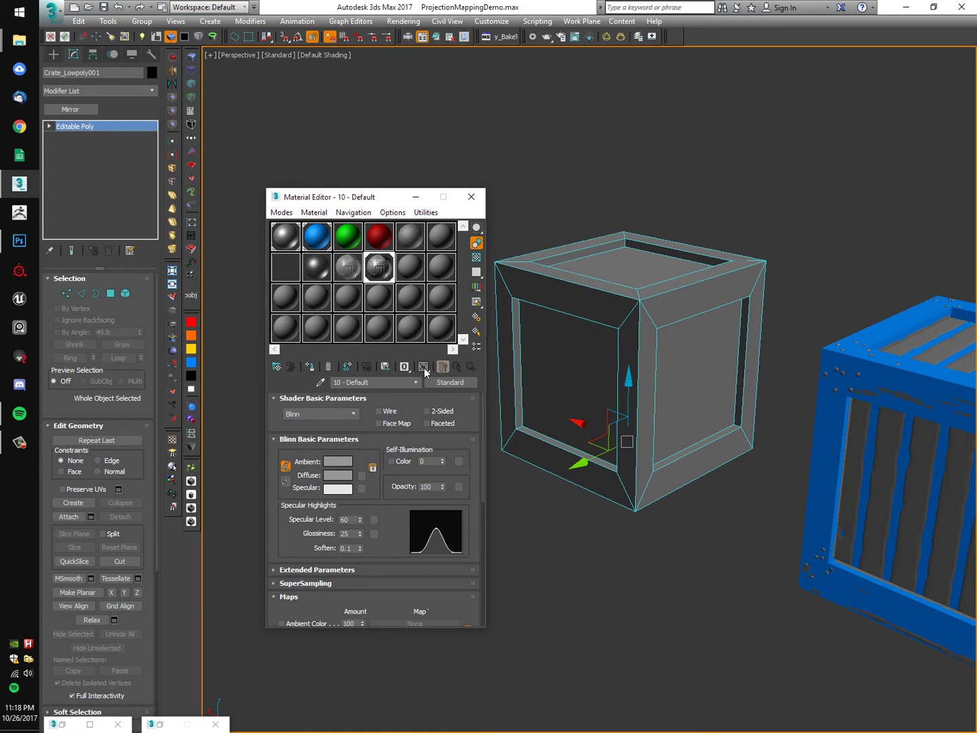
{"action": "left_click", "coordinate": [424, 367]}
{"action": "left_click", "coordinate": [798, 256]}
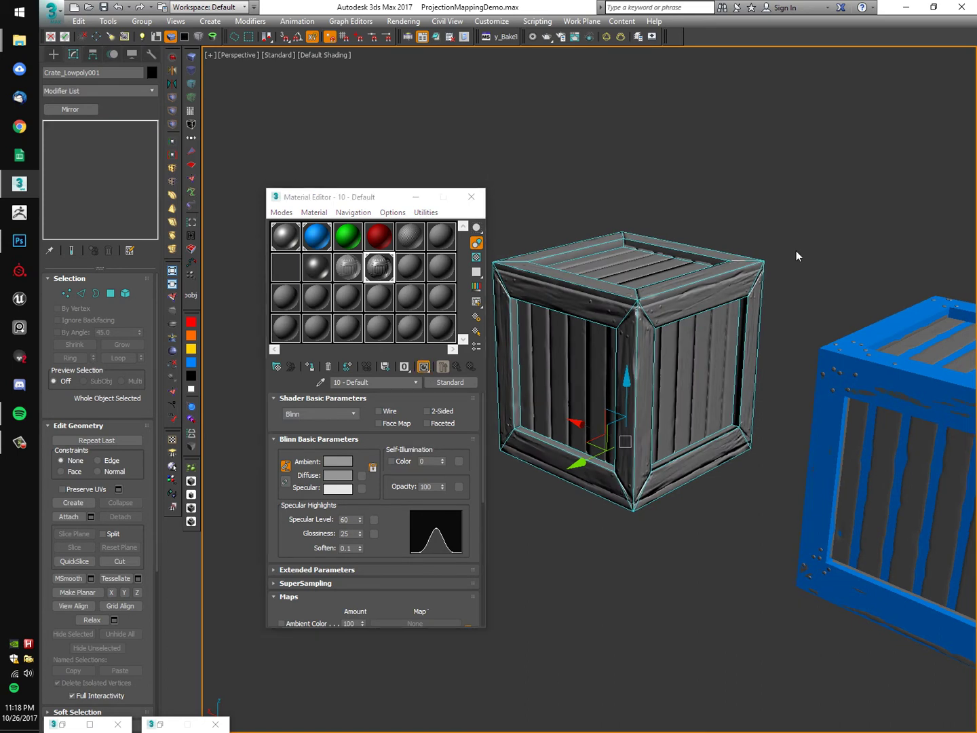
{"action": "middle_click_drag", "start_coordinate": [757, 304], "coordinate": [725, 356], "text": "alt"}
Turn on Edged Faces with F4 and minimise the Material Editor.
{"action": "middle_click_drag", "start_coordinate": [671, 375], "coordinate": [717, 521], "text": "alt"}
{"action": "left_click", "coordinate": [698, 478]}
{"action": "mouse_move", "coordinate": [698, 477]}
{"action": "middle_mouse_down", "text": "alt"}
{"action": "mouse_move", "coordinate": [722, 525]}
{"action": "mouse_move", "coordinate": [685, 533]}
{"action": "mouse_move", "coordinate": [866, 332]}
{"action": "mouse_move", "coordinate": [617, 430]}
{"action": "mouse_move", "coordinate": [651, 421]}
{"action": "middle_mouse_up", "text": "alt"}
{"action": "key", "text": "F4"}
{"action": "key", "text": "F4"}
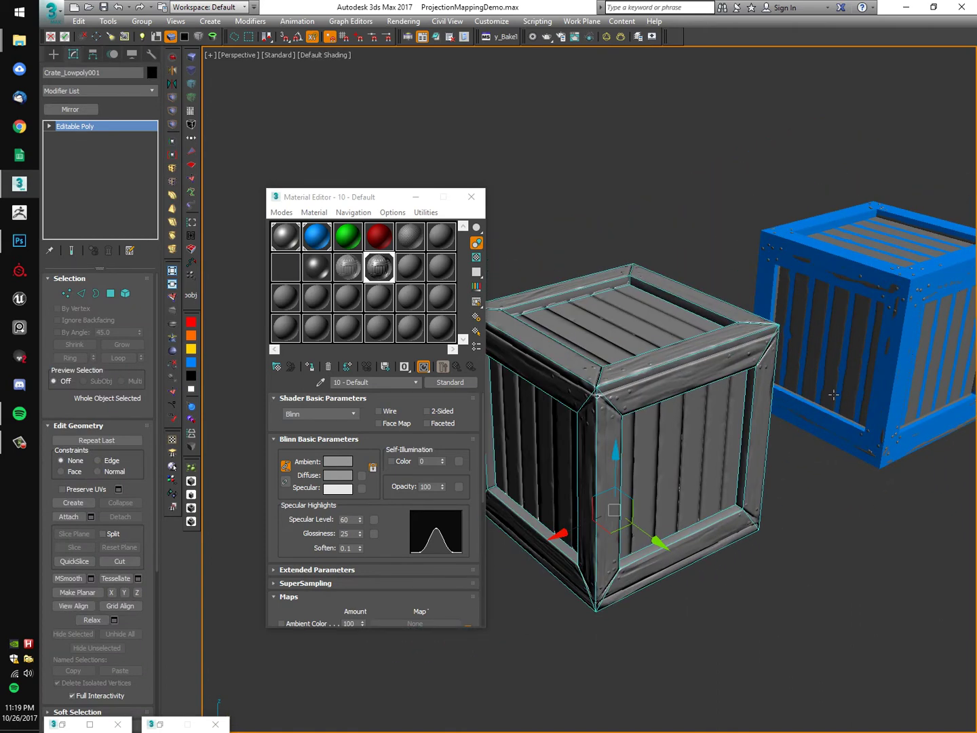
{"action": "left_click", "coordinate": [421, 197]}
Orbit around the grey and blue crates, selecting and deselecting each to inspect them.
{"action": "middle_click_drag", "start_coordinate": [426, 198], "coordinate": [751, 421], "text": "alt"}
{"action": "left_click", "coordinate": [805, 527]}
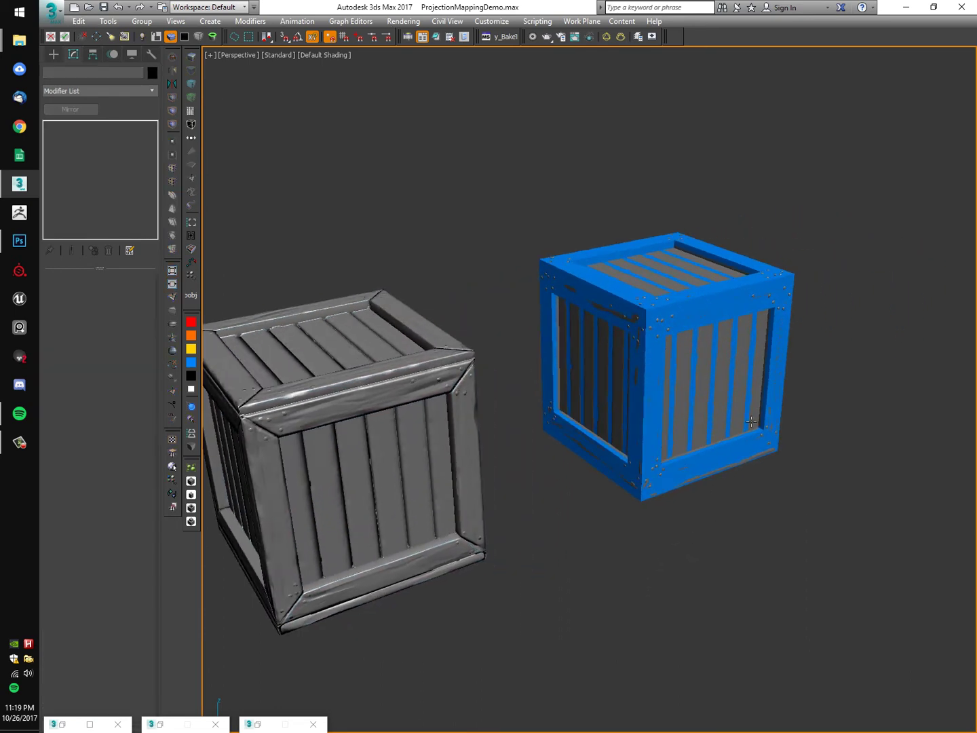
{"action": "left_click", "coordinate": [648, 411]}
{"action": "left_click", "coordinate": [458, 329]}
{"action": "middle_click_drag", "start_coordinate": [458, 329], "coordinate": [596, 438], "text": "alt"}
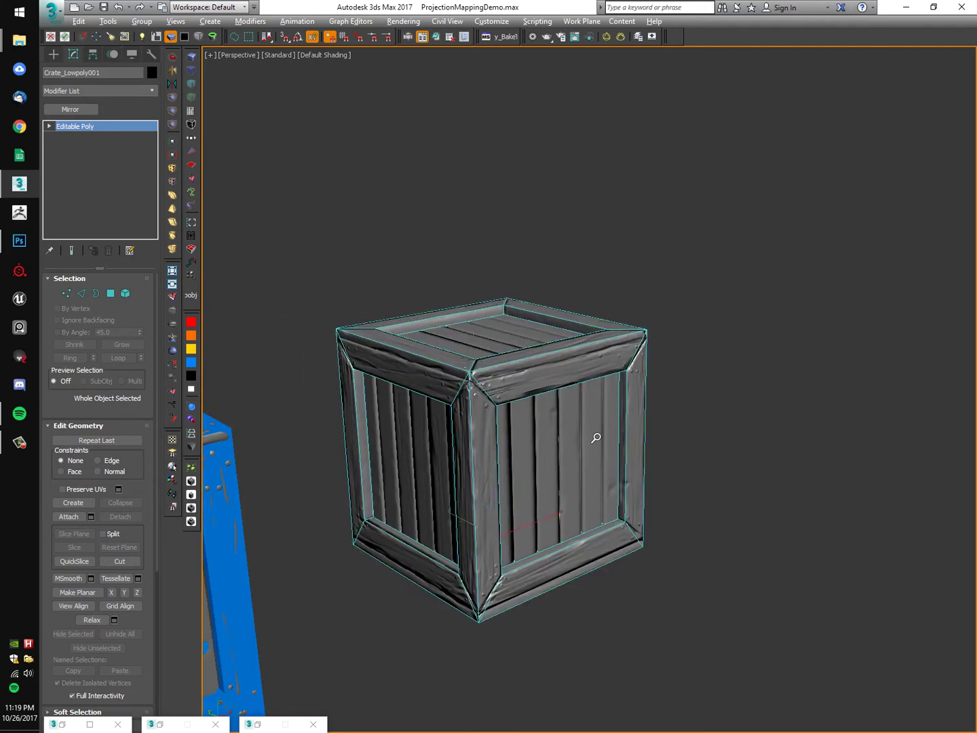
{"action": "scroll", "coordinate": [596, 438], "scroll_direction": "down", "scroll_amount": 3}
{"action": "middle_click_drag", "start_coordinate": [665, 426], "coordinate": [730, 421], "text": "alt"}
{"action": "left_click", "coordinate": [805, 422]}
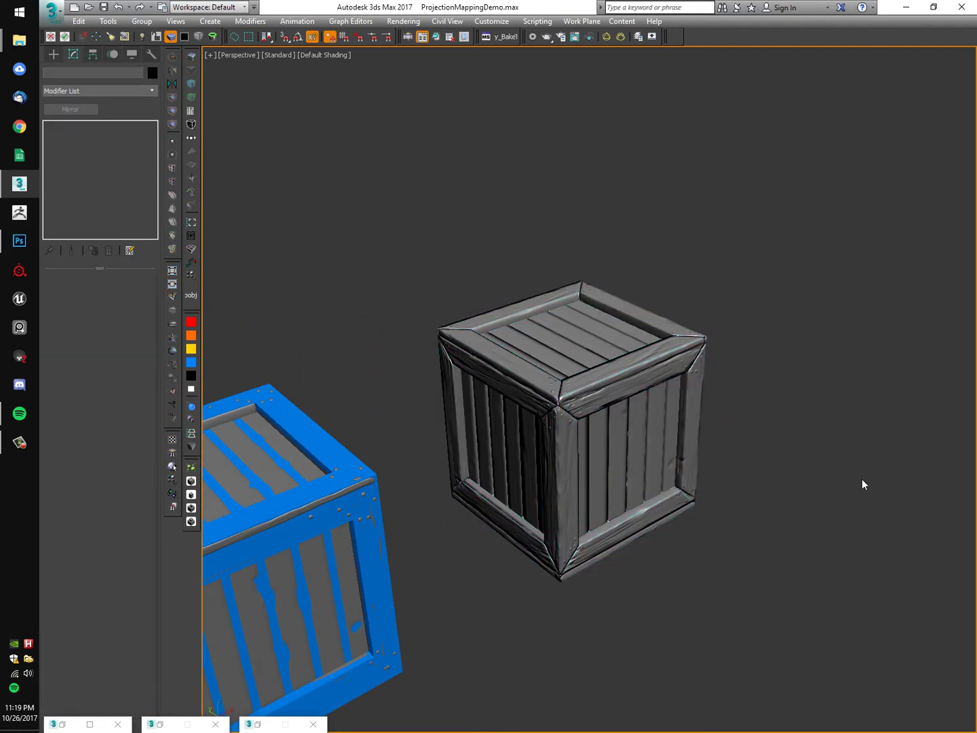
{"action": "middle_click_drag", "start_coordinate": [857, 504], "coordinate": [842, 496], "text": "alt"}
Switch the viewport to High Quality shading and add an omni light raised above the crates.
{"action": "left_click", "coordinate": [276, 56]}
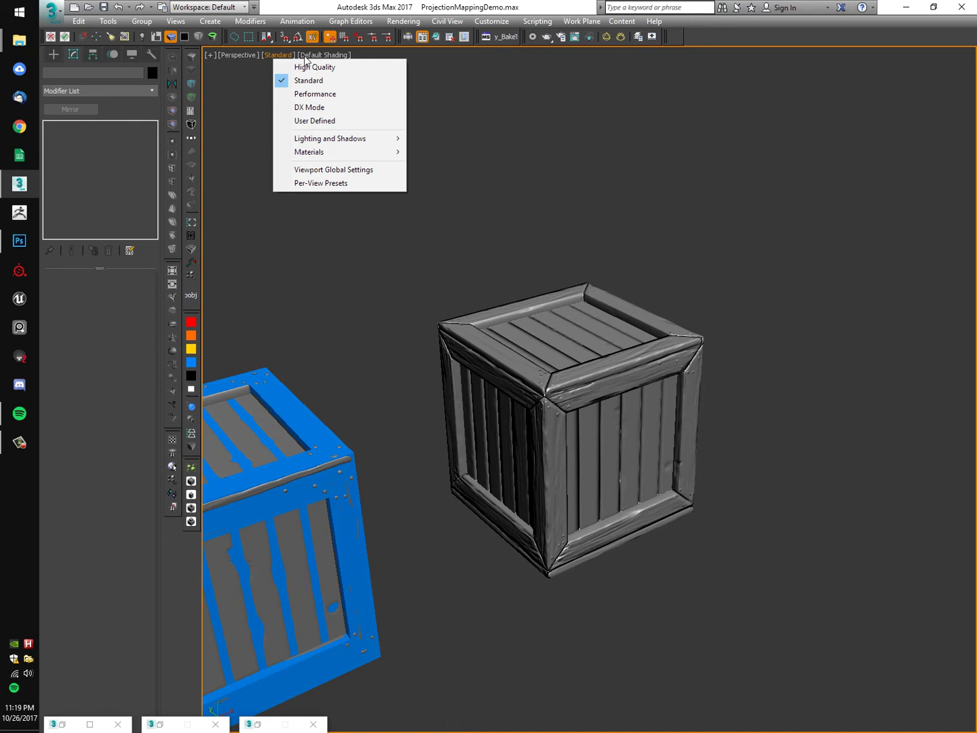
{"action": "left_click", "coordinate": [309, 66]}
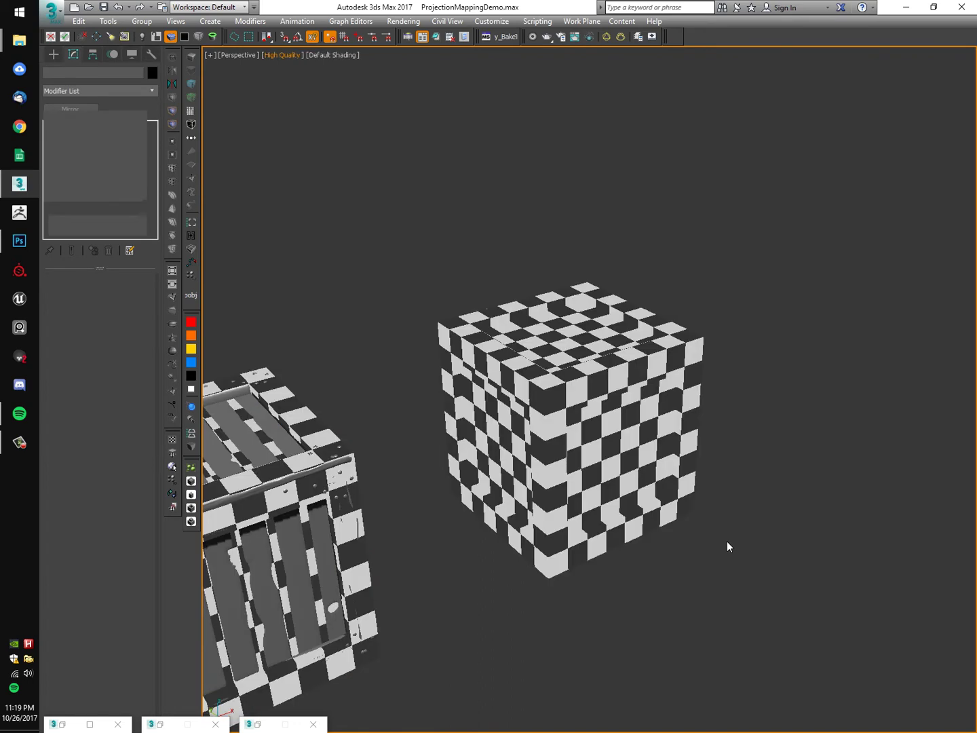
{"action": "key", "text": "o"}
{"action": "left_click", "coordinate": [728, 544]}
{"action": "right_click", "coordinate": [746, 451]}
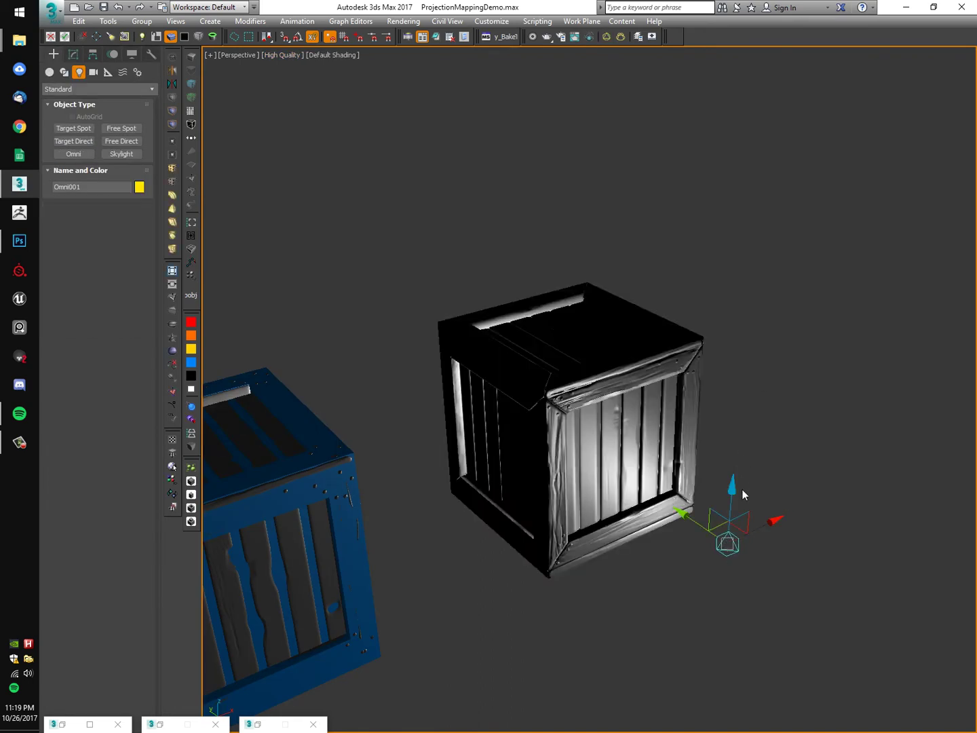
{"action": "left_click_drag", "start_coordinate": [740, 373], "coordinate": [699, 197]}
{"action": "middle_click_drag", "start_coordinate": [534, 444], "coordinate": [438, 297]}
{"action": "left_click", "coordinate": [438, 297]}
Select and frame the blue crate, then bring up Render To Texture with the 0 key.
{"action": "middle_click_drag", "start_coordinate": [561, 459], "coordinate": [478, 390]}
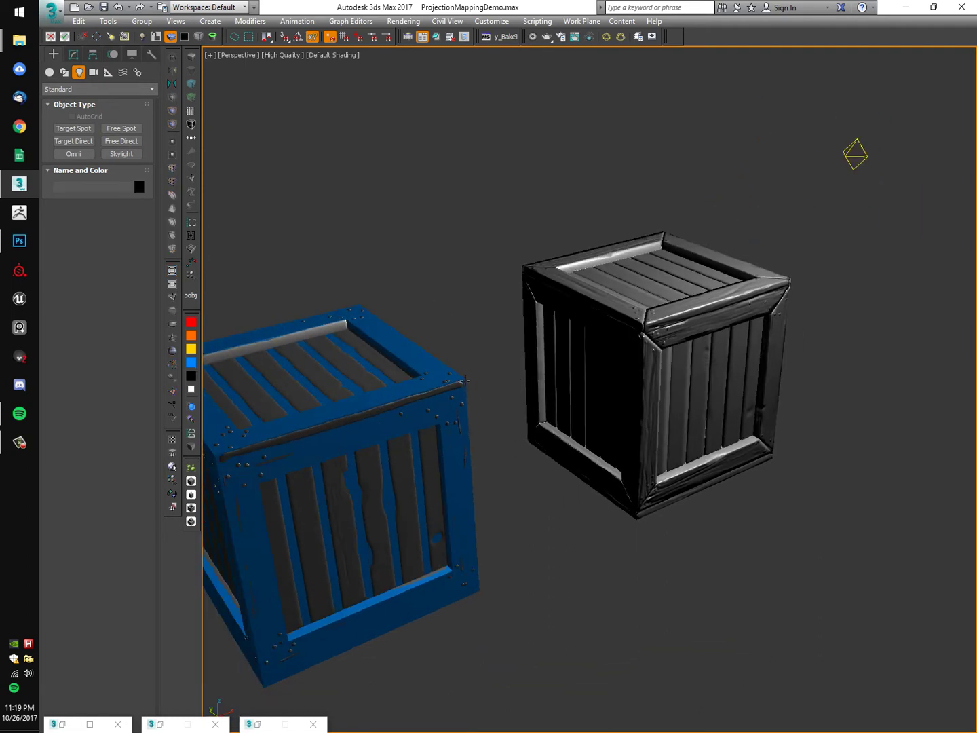
{"action": "left_click", "coordinate": [464, 379]}
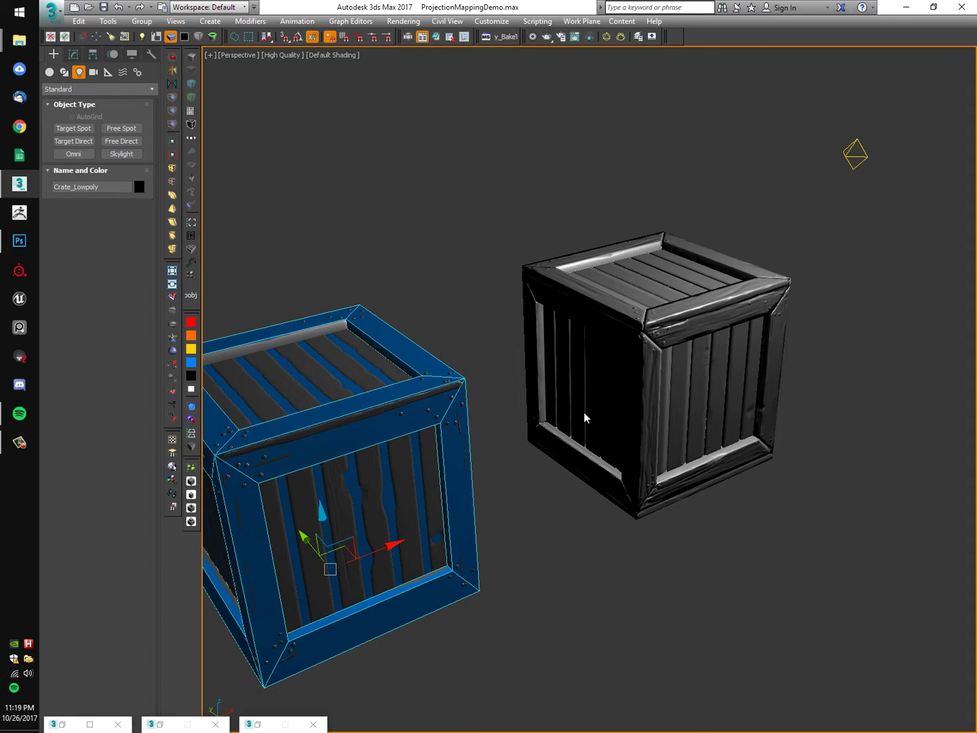
{"action": "key", "text": "z"}
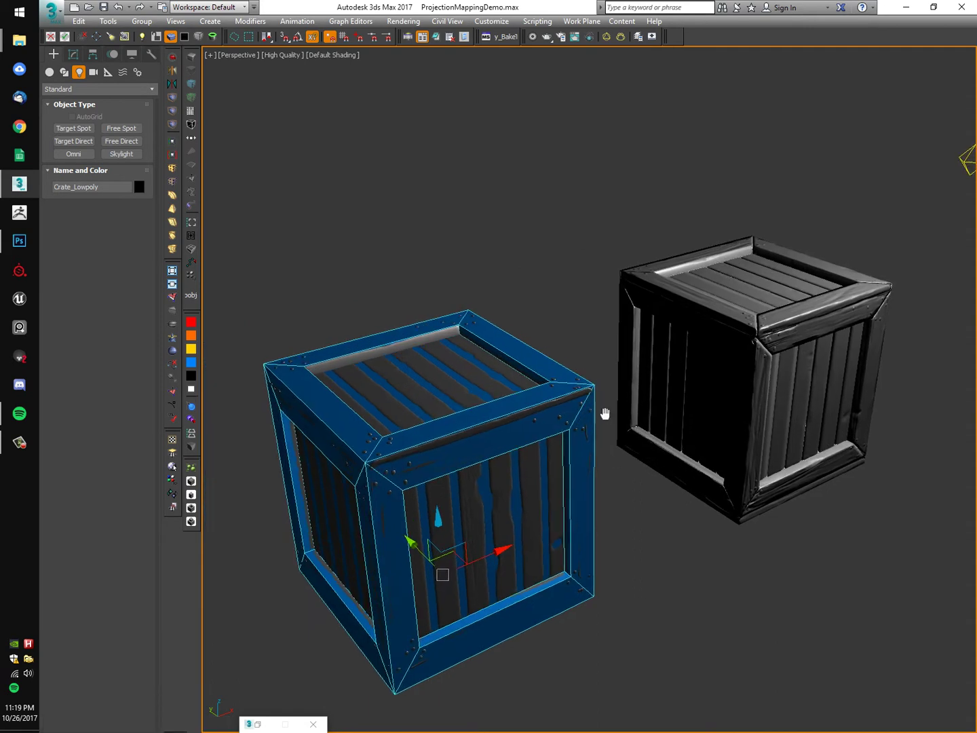
{"action": "key", "text": "0"}
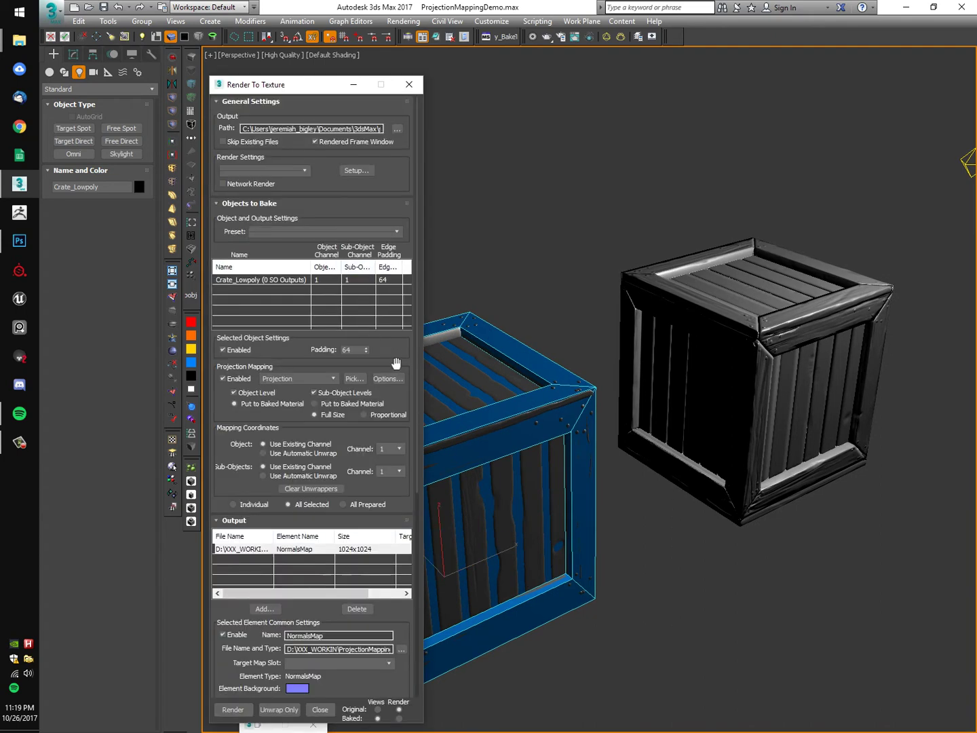
Turn off Ray miss check in the bake's Projection Options.
{"action": "left_click_drag", "start_coordinate": [398, 400], "coordinate": [398, 399]}
{"action": "left_click", "coordinate": [388, 378]}
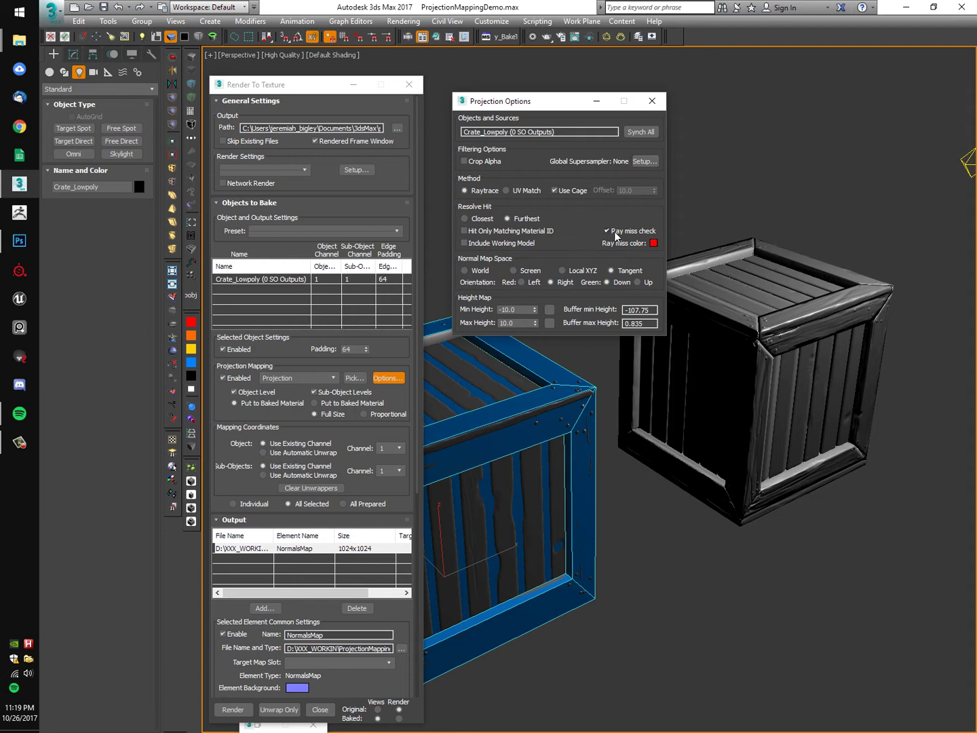
{"action": "left_click", "coordinate": [616, 230]}
Bring up the renderer settings, arrange them beside Projection Options, and re-maximise 3ds Max.
{"action": "left_click", "coordinate": [645, 160]}
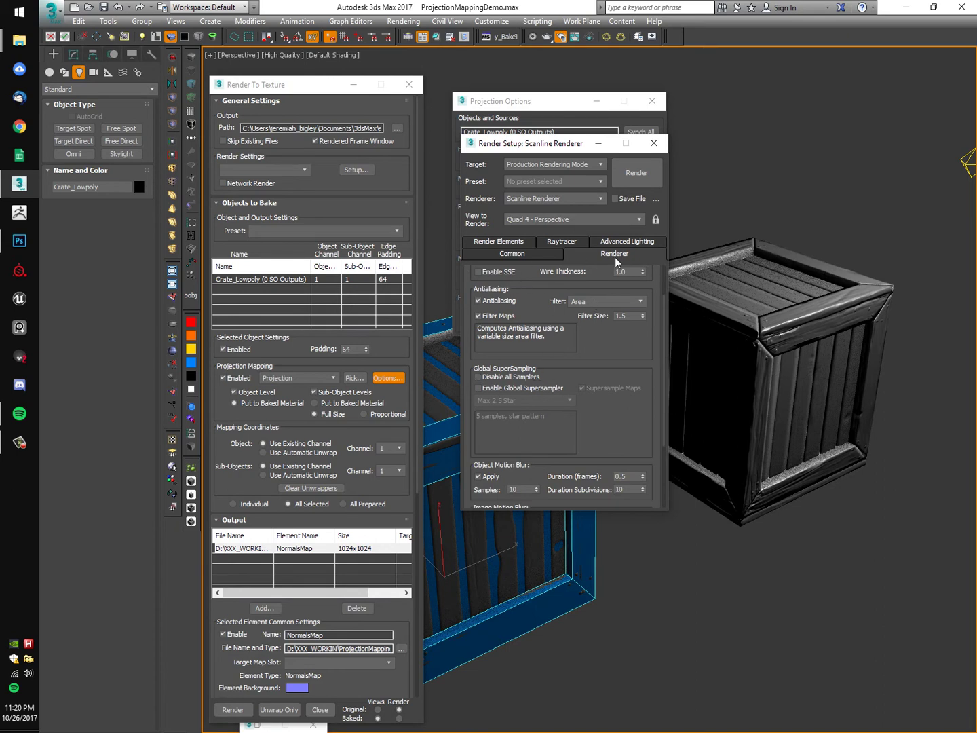
{"action": "left_click_drag", "start_coordinate": [567, 143], "coordinate": [798, 143]}
{"action": "left_click_drag", "start_coordinate": [740, 144], "coordinate": [731, 98]}
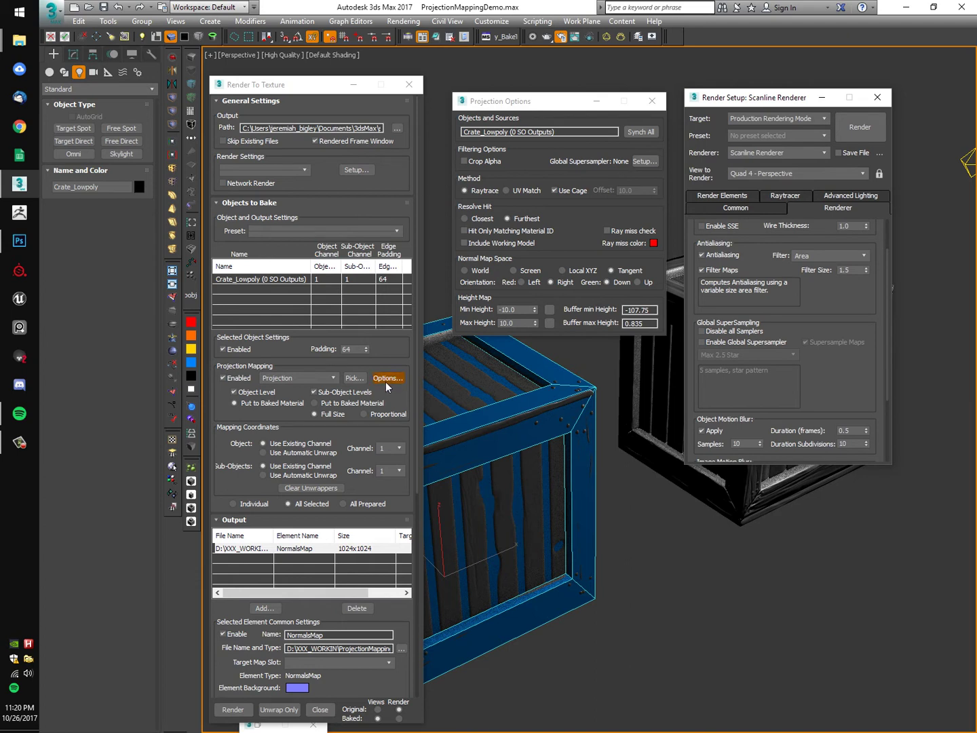
{"action": "left_click_drag", "start_coordinate": [536, 107], "coordinate": [530, 114]}
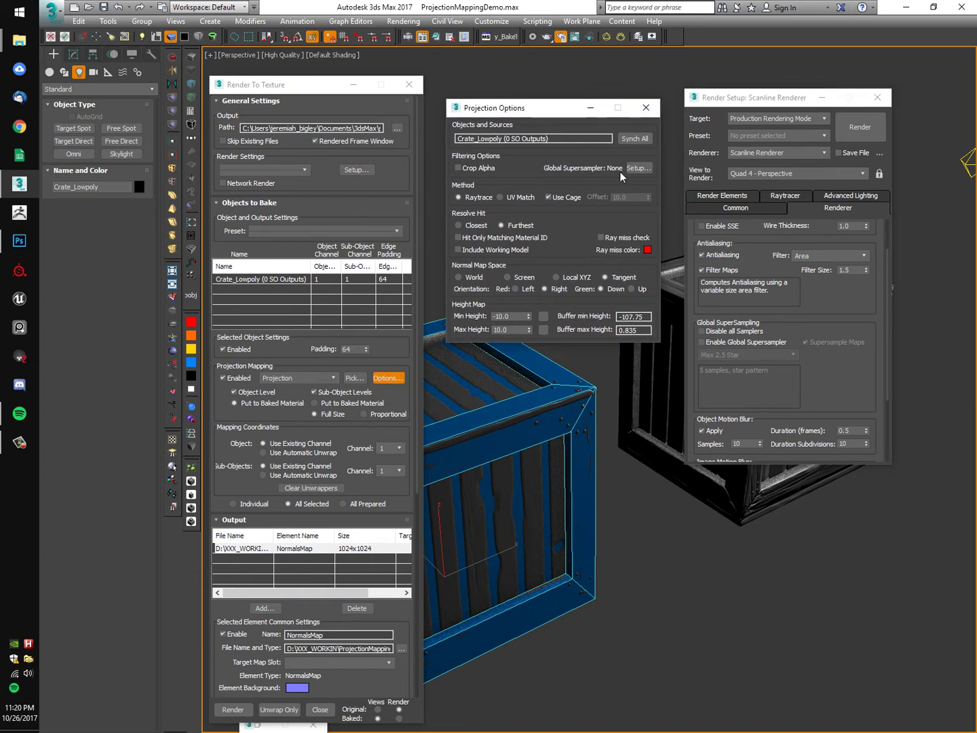
{"action": "left_click_drag", "start_coordinate": [715, 98], "coordinate": [712, 107]}
{"action": "left_click_drag", "start_coordinate": [400, 7], "coordinate": [400, 12]}
{"action": "left_click", "coordinate": [411, 26]}
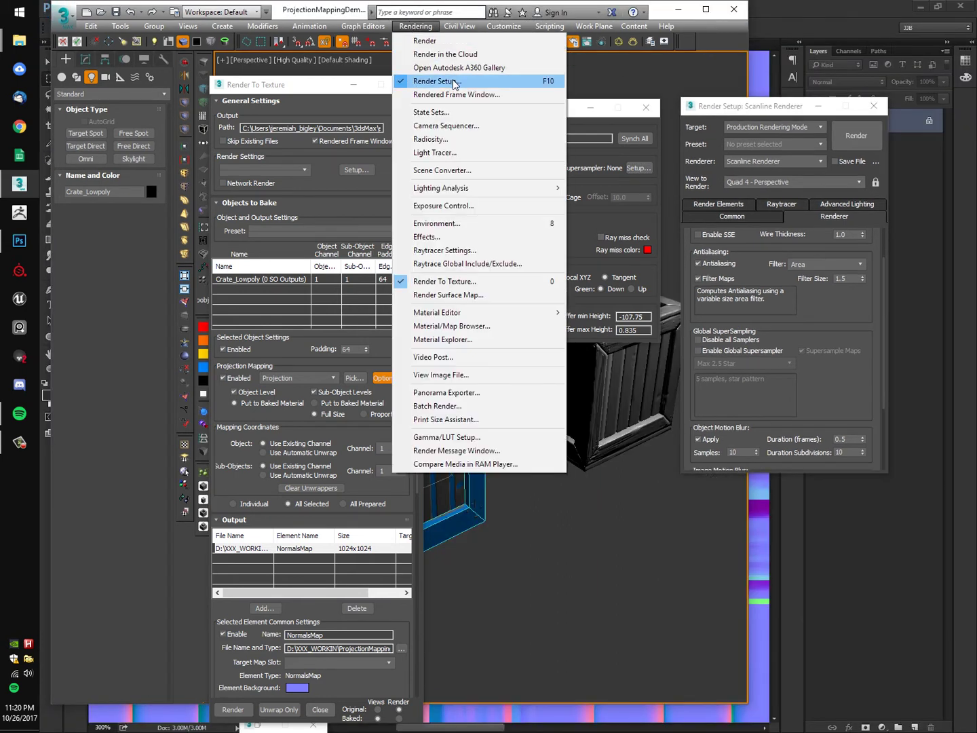
{"action": "double_click", "coordinate": [323, 14]}
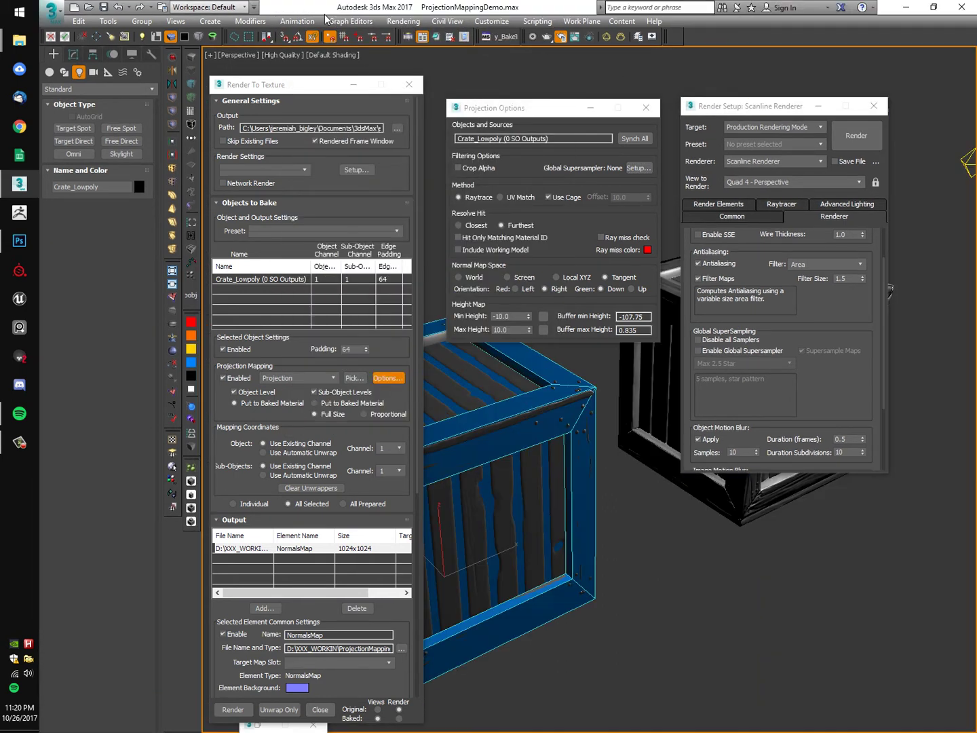
Set the antialiasing filter to Catmull-Rom and enable global supersampling with Hammersley.
{"action": "scroll", "coordinate": [842, 322], "scroll_direction": "down", "scroll_amount": 1}
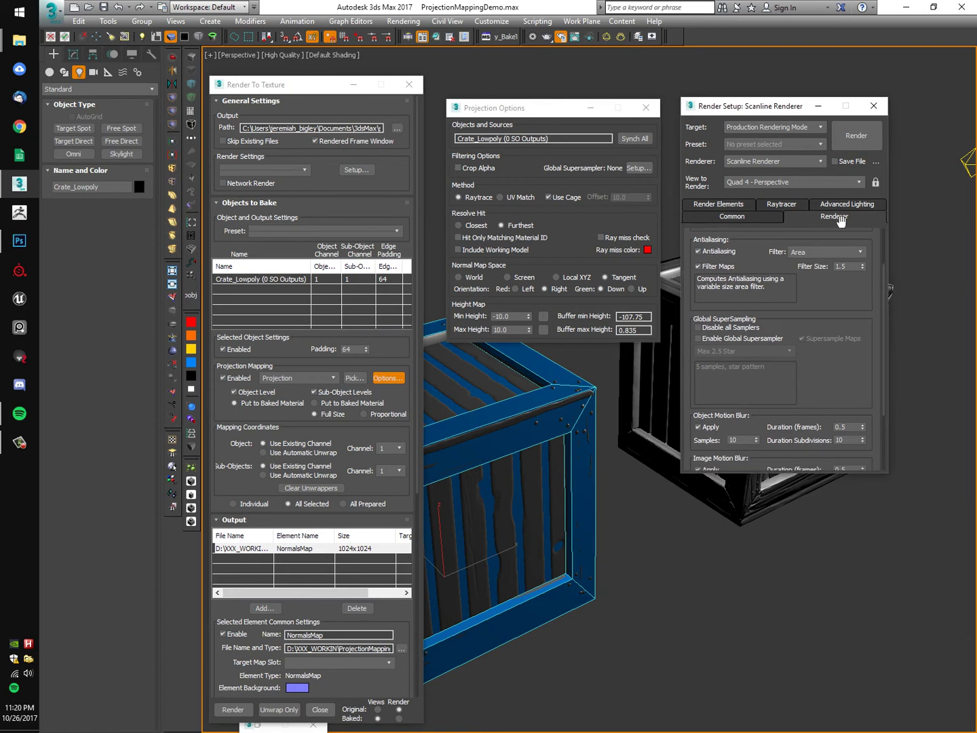
{"action": "left_click", "coordinate": [811, 249]}
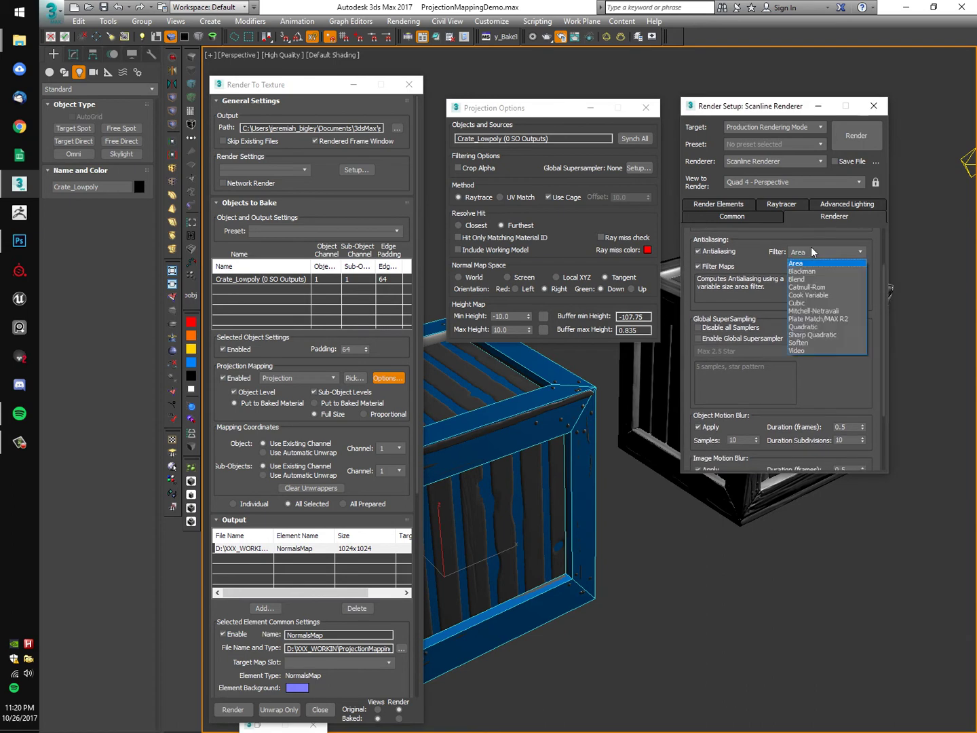
{"action": "left_click", "coordinate": [817, 287]}
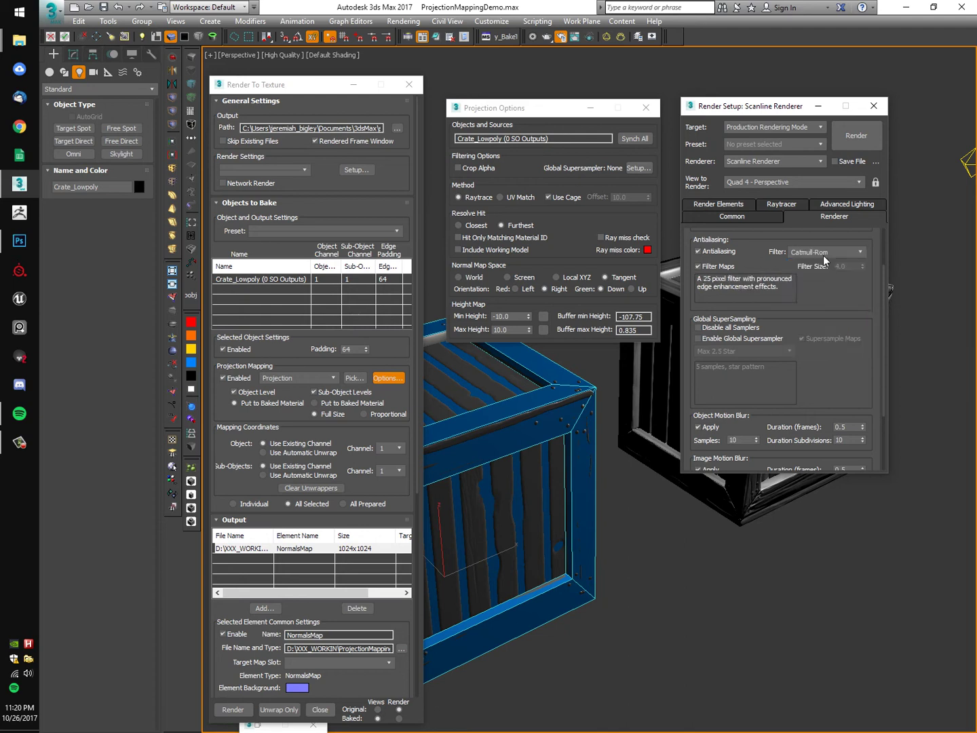
{"action": "scroll", "coordinate": [807, 346], "scroll_direction": "down", "scroll_amount": 1}
{"action": "left_click", "coordinate": [740, 327]}
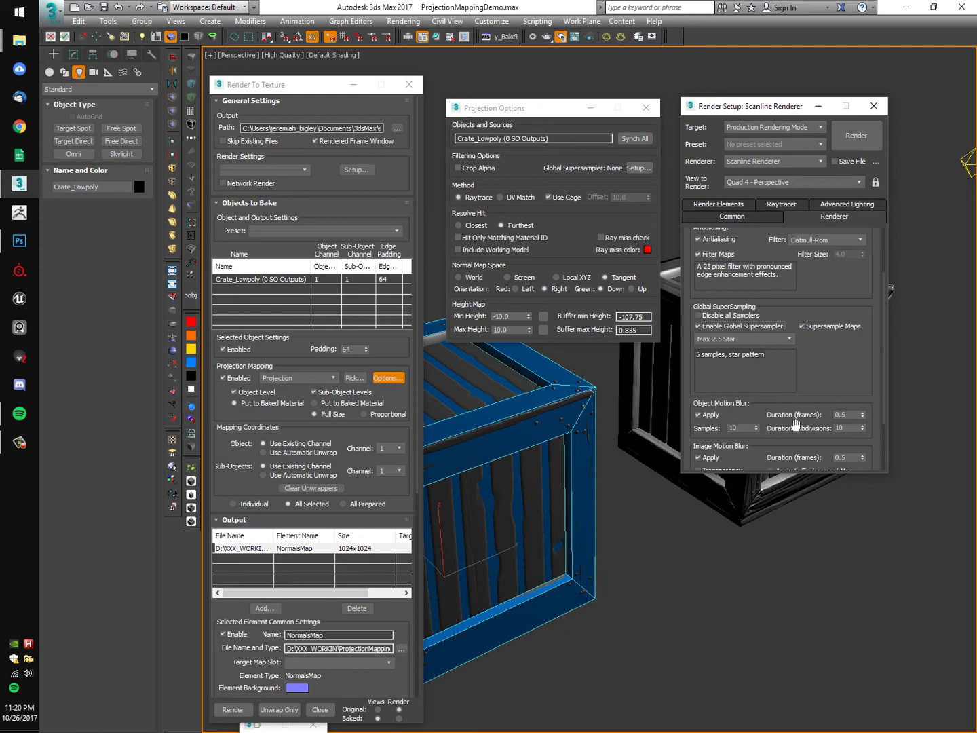
{"action": "left_click", "coordinate": [772, 339]}
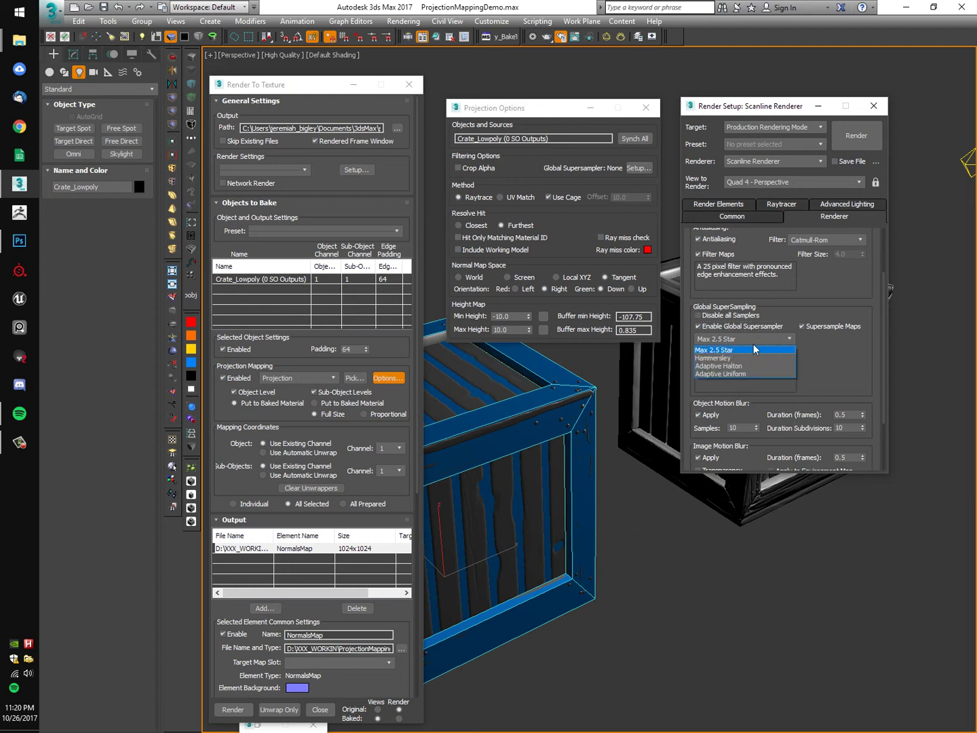
{"action": "left_click", "coordinate": [718, 357]}
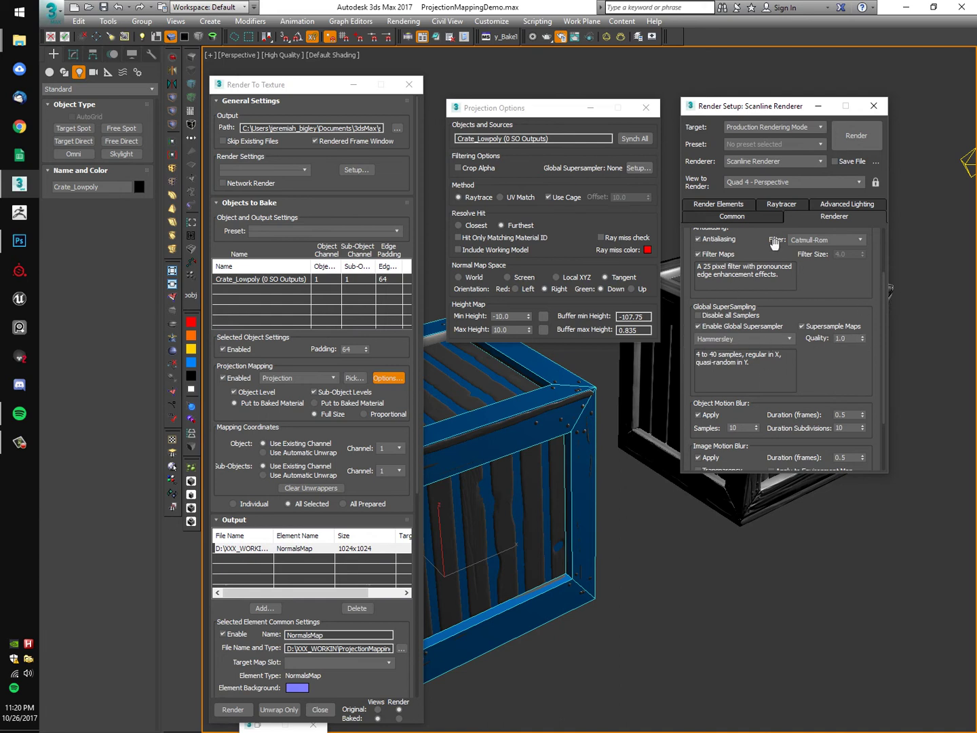
{"action": "left_click", "coordinate": [785, 338]}
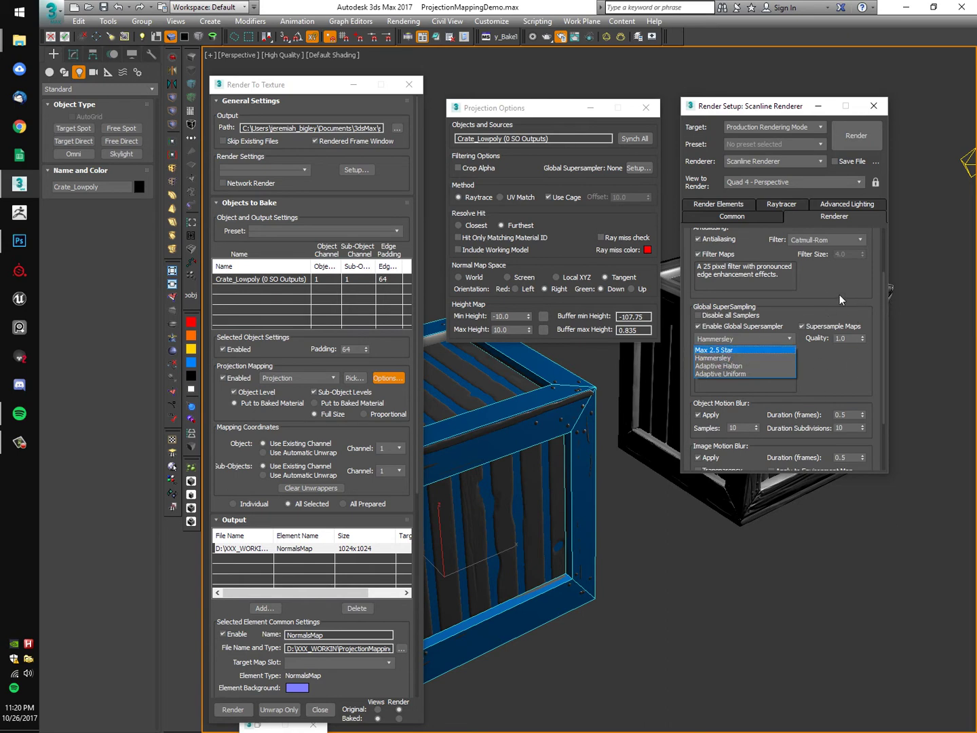
{"action": "left_click", "coordinate": [830, 244]}
{"action": "left_click", "coordinate": [799, 241]}
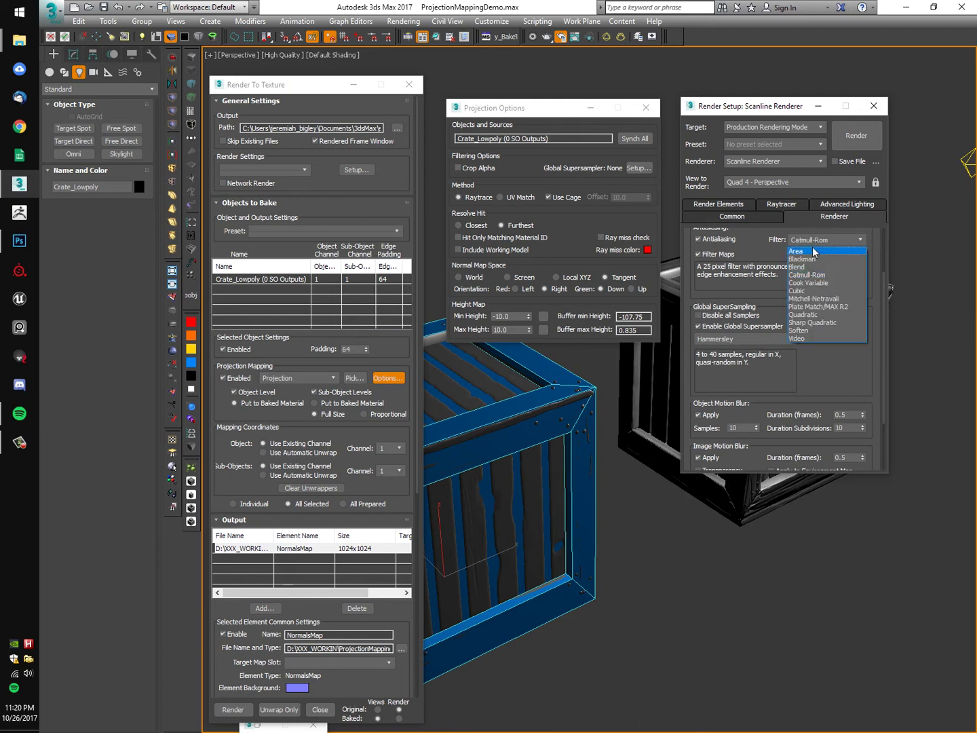
{"action": "left_click", "coordinate": [835, 275]}
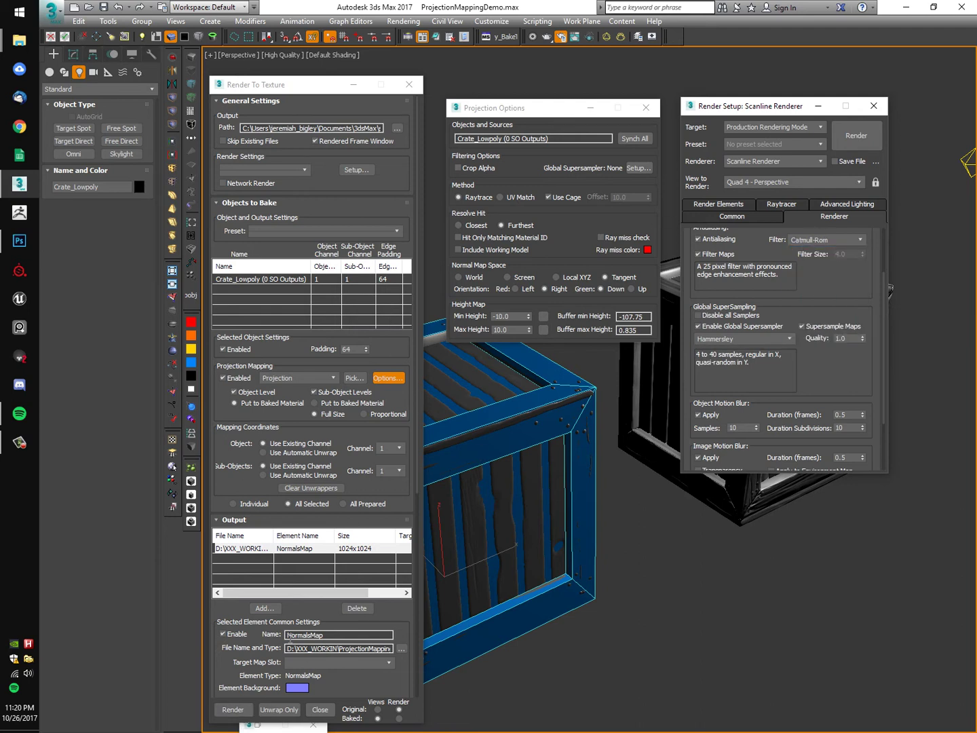
{"action": "left_click", "coordinate": [232, 709]}
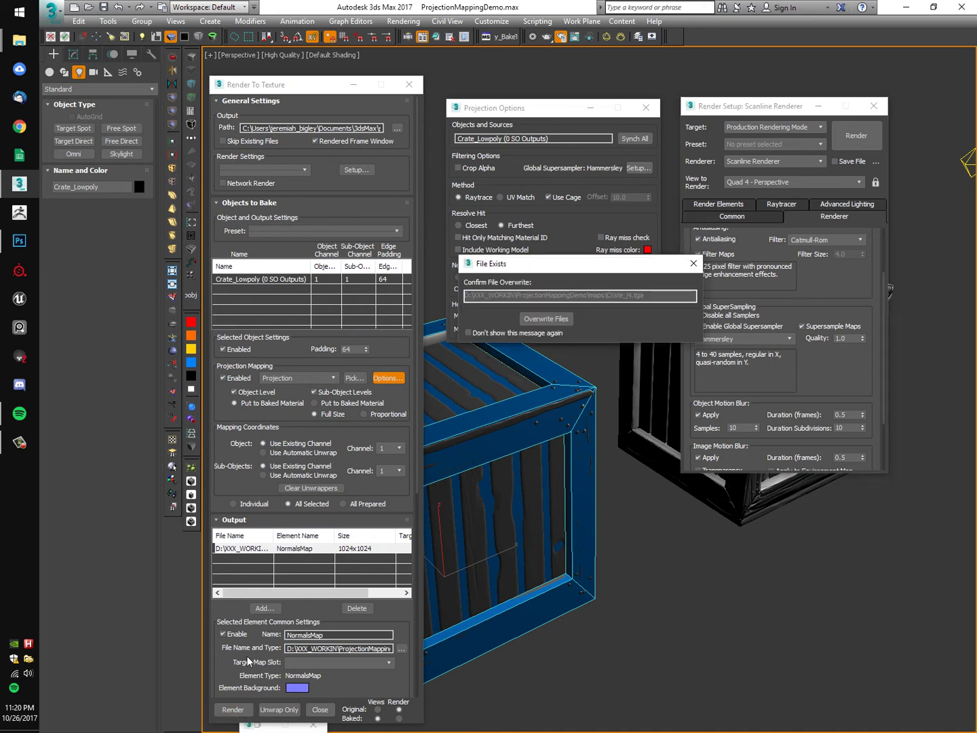
{"action": "left_click", "coordinate": [532, 319]}
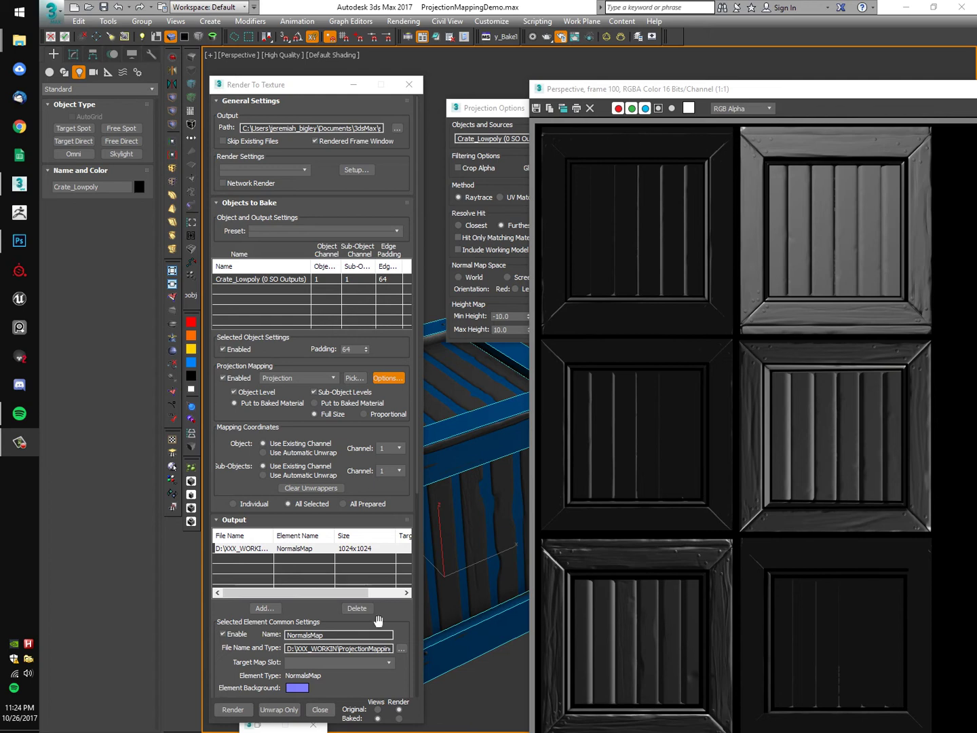
In Photoshop, reopen Crate_N.tga from the maps folder and update to the newer disk copy.
{"action": "key", "text": "alt+Tab"}
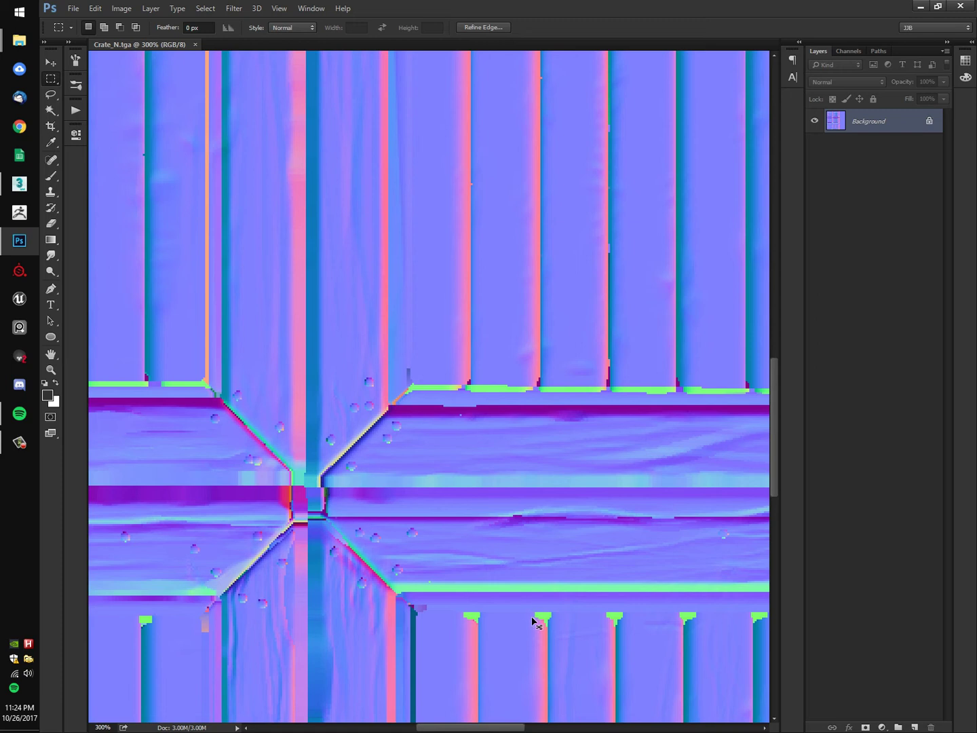
{"action": "key", "text": "ctrl+o"}
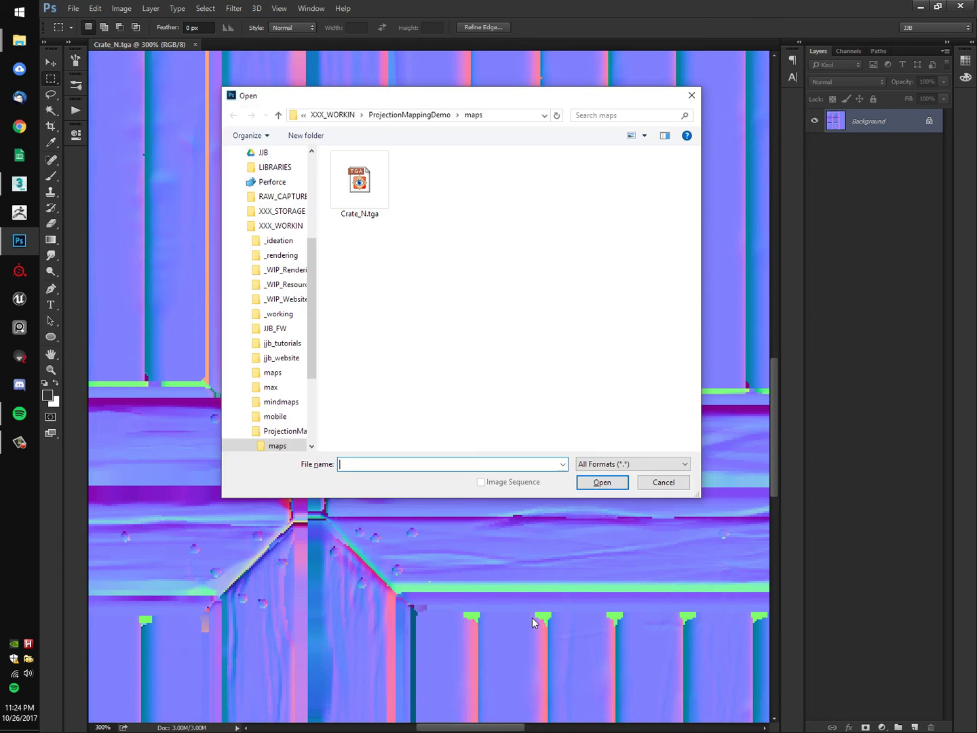
{"action": "double_click", "coordinate": [370, 191]}
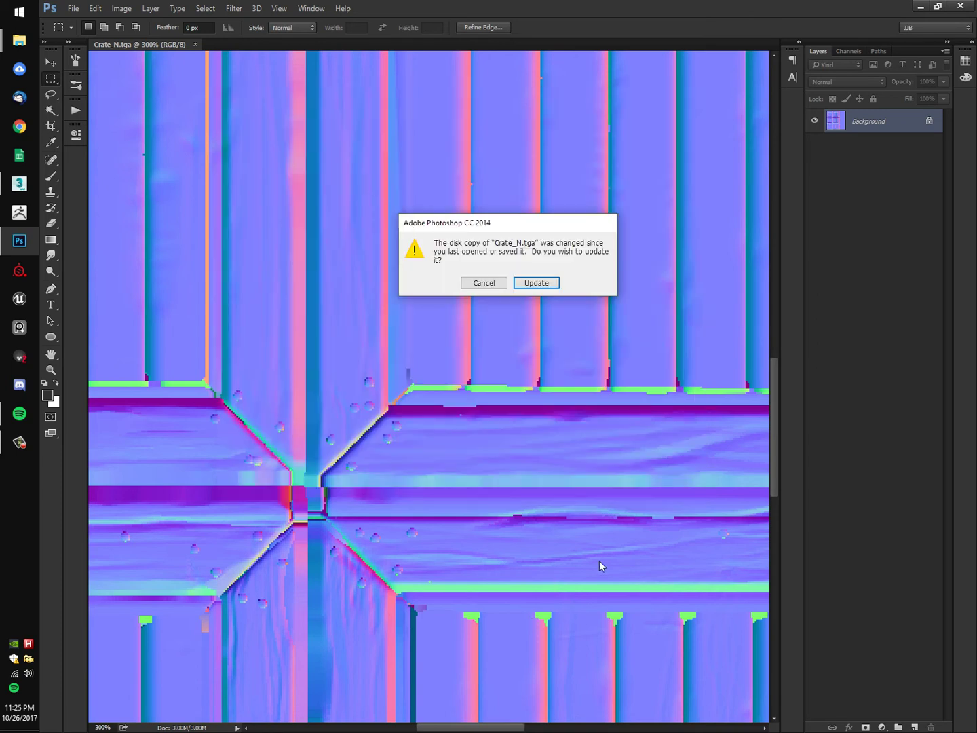
{"action": "left_click", "coordinate": [543, 285]}
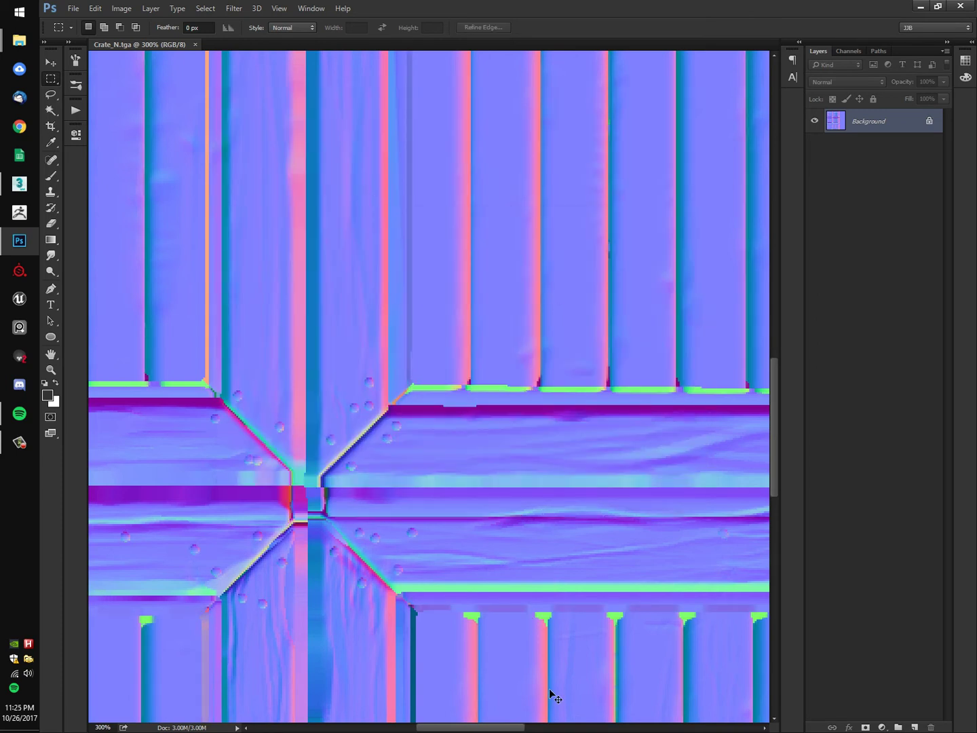
Paste in Layer 1, zoom on the centre seam, and toggle Layer 1 to compare maps.
{"action": "key", "text": "ctrl+v"}
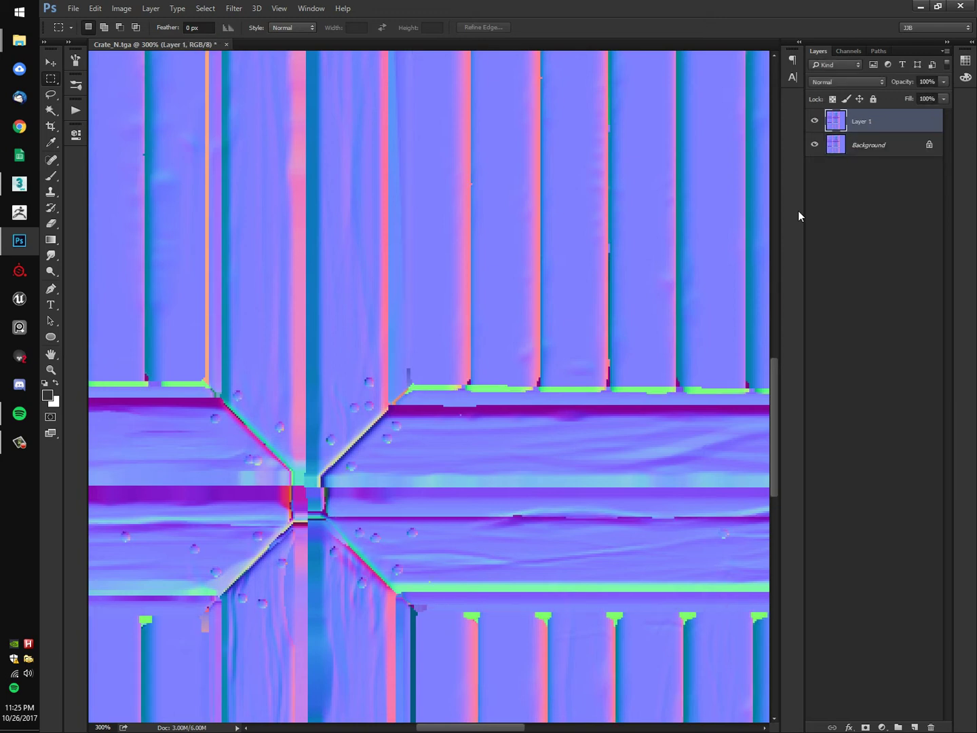
{"action": "left_click", "coordinate": [331, 441], "text": "ctrl"}
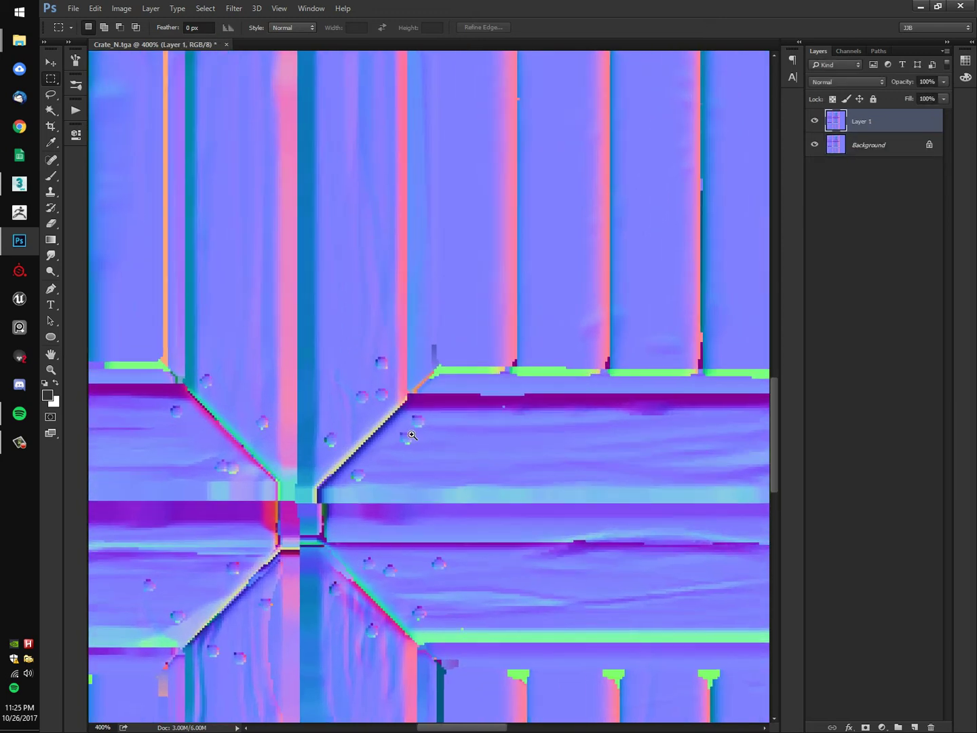
{"action": "left_click", "coordinate": [414, 455], "text": "ctrl"}
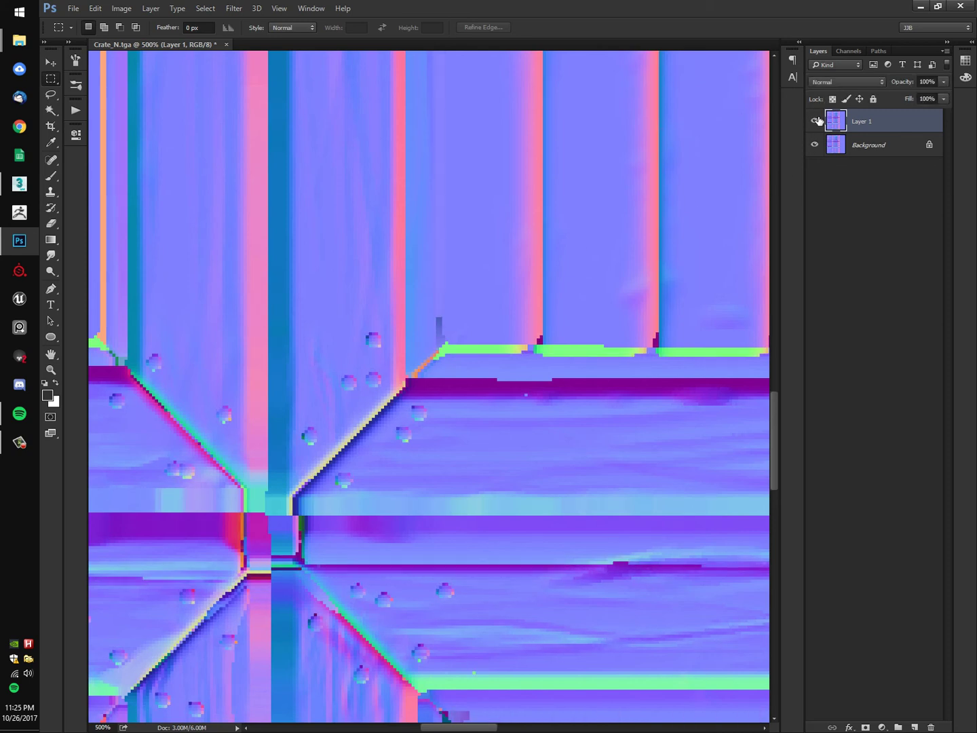
{"action": "left_click", "coordinate": [816, 121]}
{"action": "left_click", "coordinate": [816, 121]}
{"action": "left_click", "coordinate": [816, 121]}
{"action": "left_click", "coordinate": [816, 121]}
{"action": "left_click", "coordinate": [817, 121]}
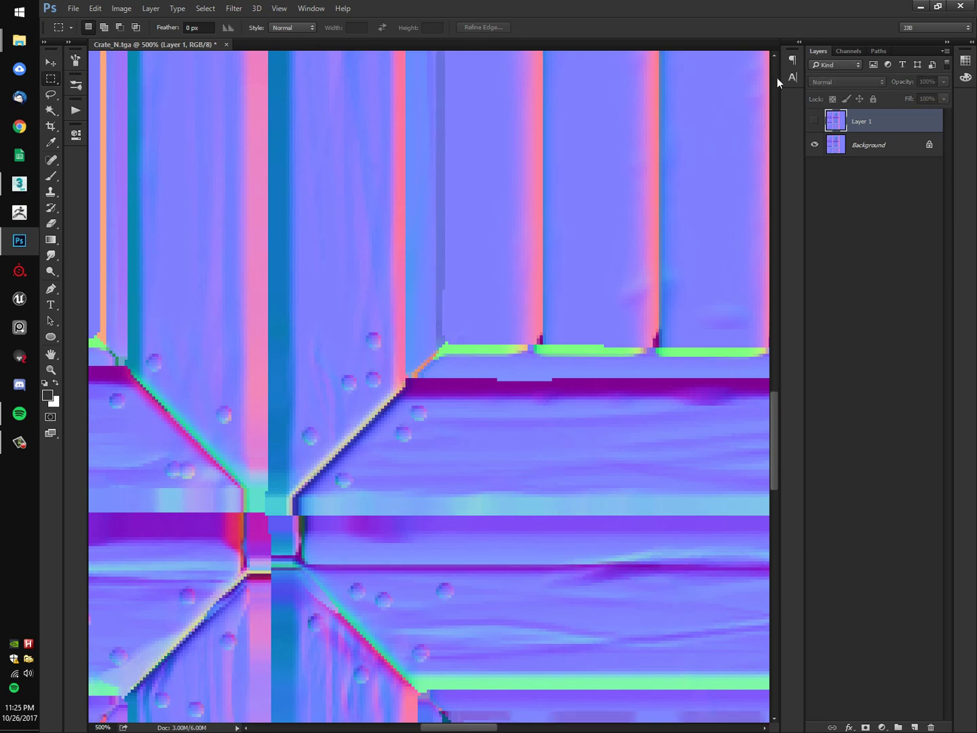
Scroll around comparing the maps again, leave Layer 1 hidden, and zoom back out.
{"action": "scroll", "coordinate": [434, 327], "scroll_direction": "down", "scroll_amount": 5}
{"action": "scroll", "coordinate": [447, 283], "scroll_direction": "down", "scroll_amount": 2, "text": "alt"}
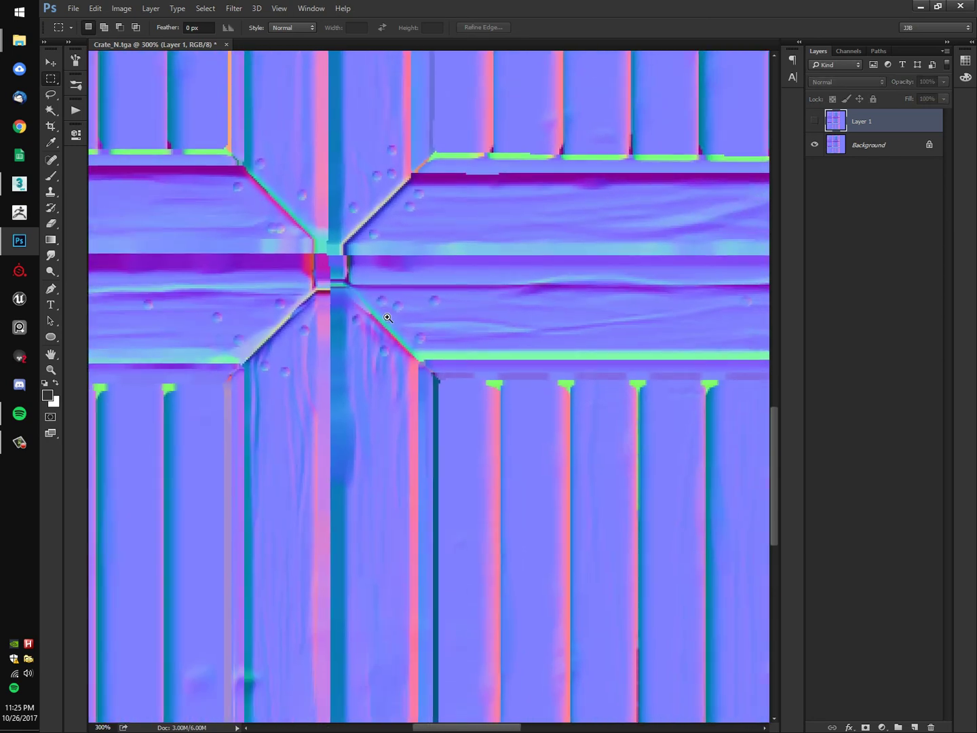
{"action": "scroll", "coordinate": [386, 318], "scroll_direction": "up", "scroll_amount": 1, "text": "alt"}
{"action": "left_click", "coordinate": [811, 120]}
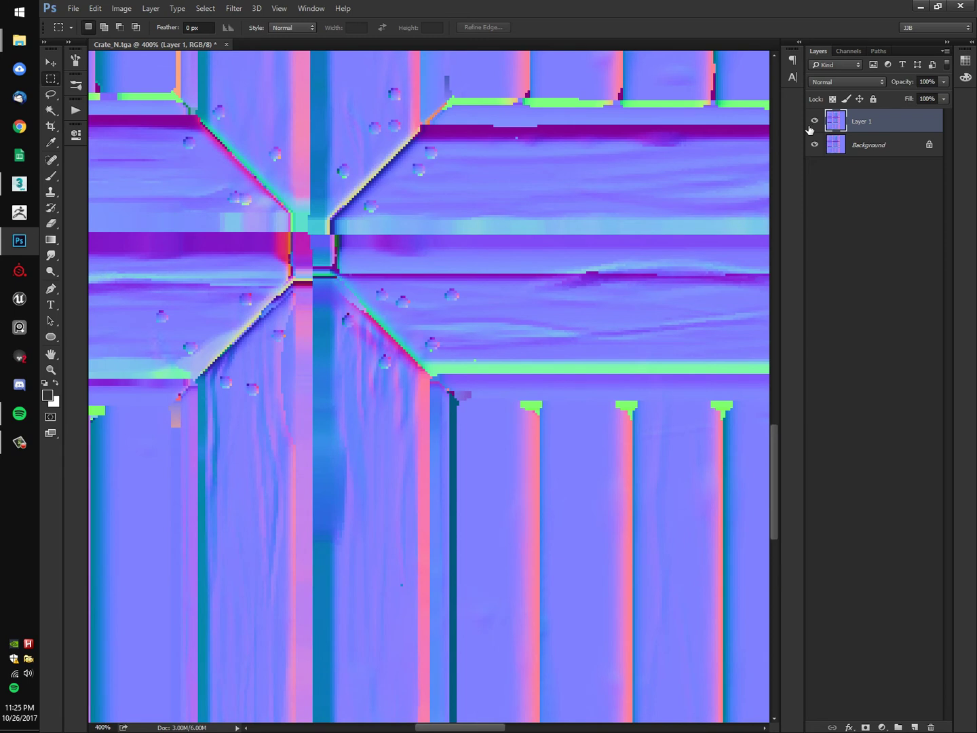
{"action": "scroll", "coordinate": [434, 348], "scroll_direction": "up", "scroll_amount": 3, "text": "alt"}
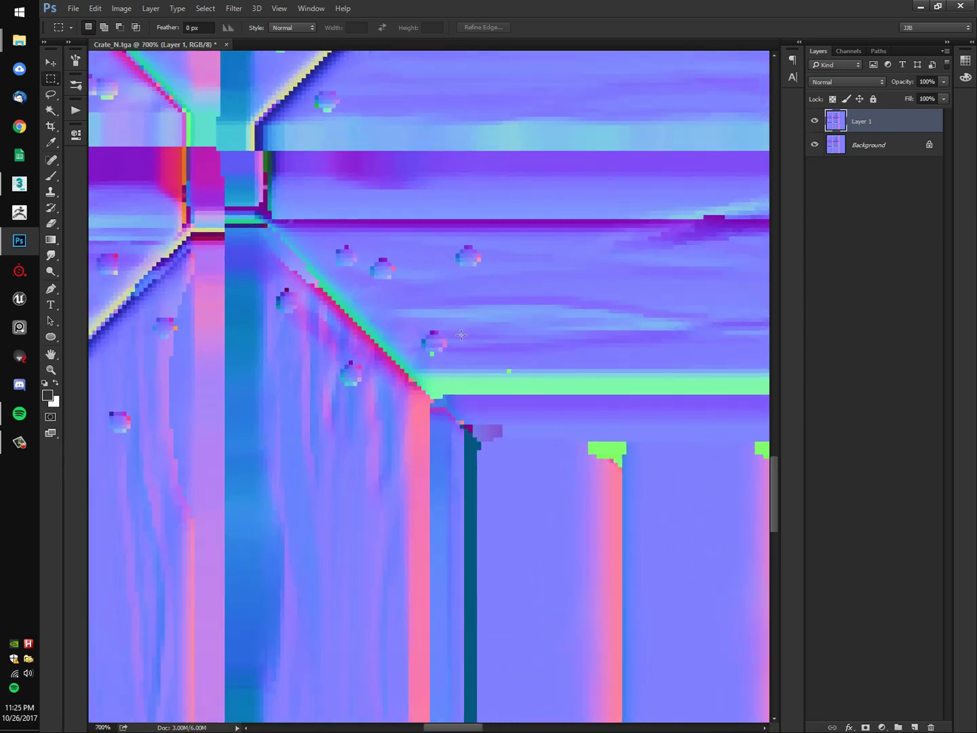
{"action": "scroll", "coordinate": [353, 401], "scroll_direction": "up", "scroll_amount": 6}
{"action": "scroll", "coordinate": [352, 400], "scroll_direction": "left", "scroll_amount": 2}
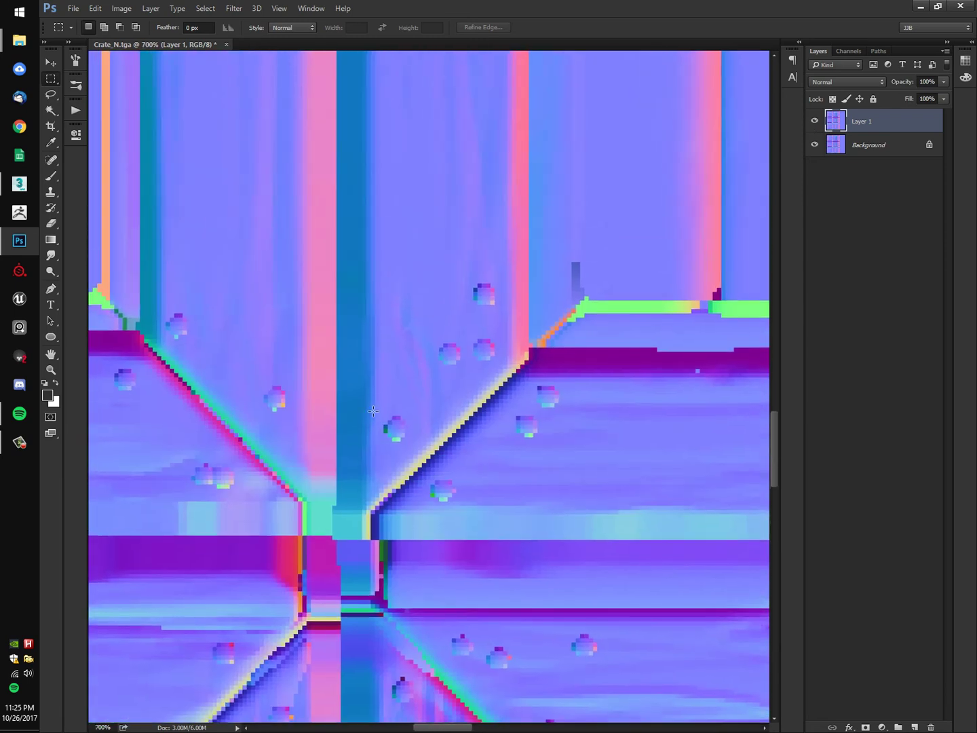
{"action": "left_click", "coordinate": [814, 121]}
{"action": "left_click", "coordinate": [815, 122]}
{"action": "left_click", "coordinate": [815, 121]}
{"action": "left_click", "coordinate": [814, 121]}
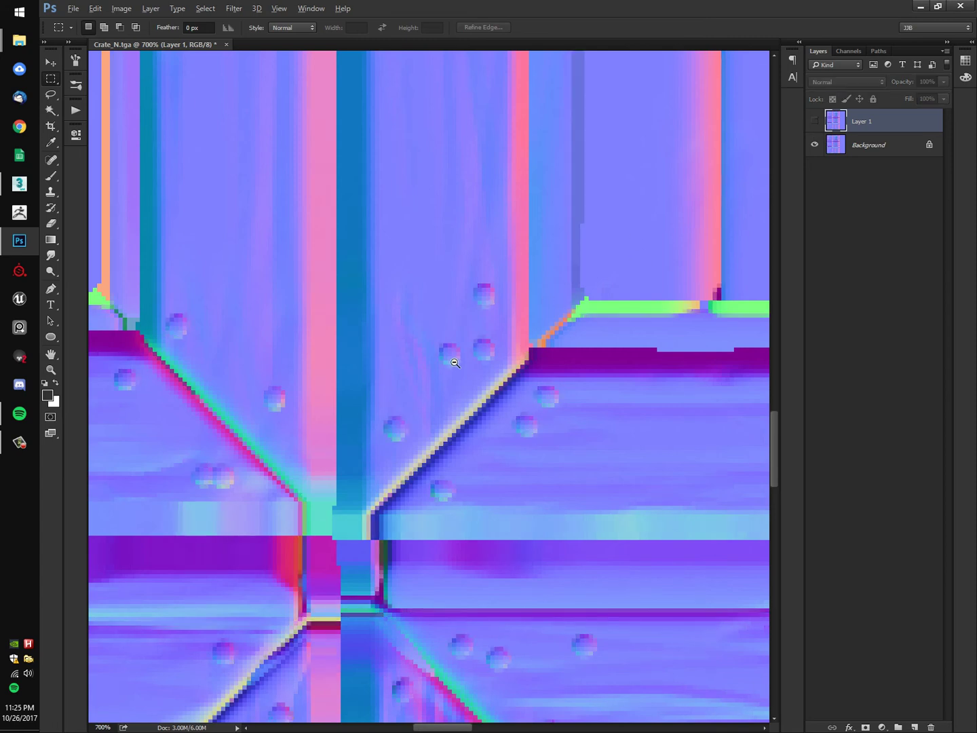
{"action": "left_click", "coordinate": [455, 367], "text": "alt"}
{"action": "left_click", "coordinate": [456, 367], "text": "alt"}
{"action": "left_click", "coordinate": [456, 367], "text": "alt"}
{"action": "left_click", "coordinate": [455, 367], "text": "alt"}
{"action": "left_click", "coordinate": [455, 367], "text": "alt"}
{"action": "left_click", "coordinate": [455, 367], "text": "alt"}
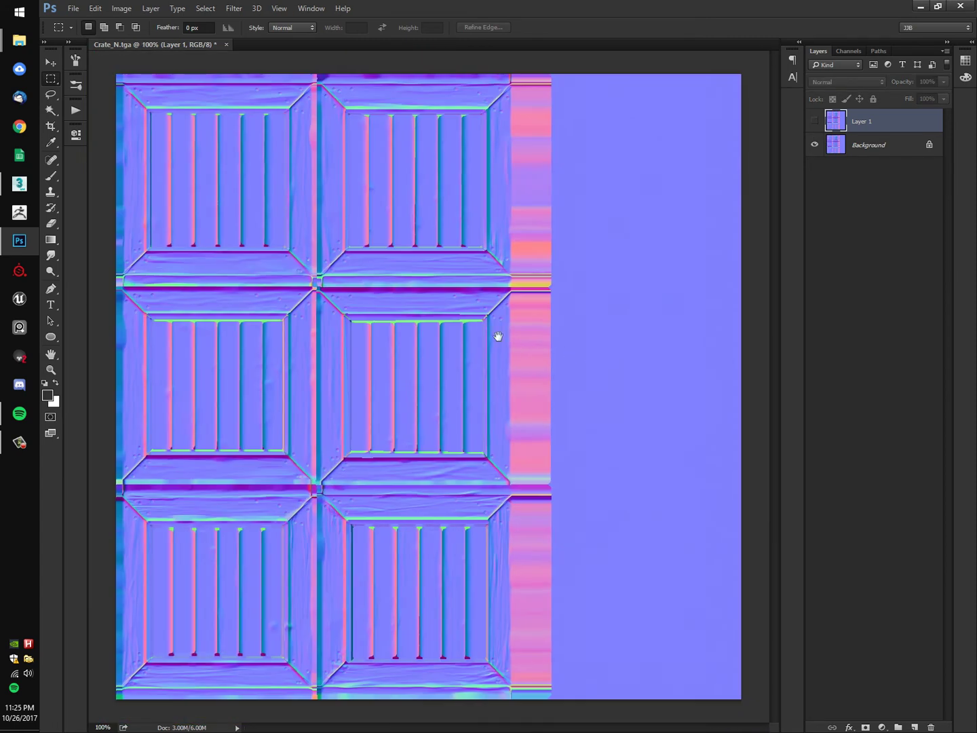
Back in 3ds Max, close the rendered map, render settings and Projection Options windows.
{"action": "key", "text": "alt+Tab"}
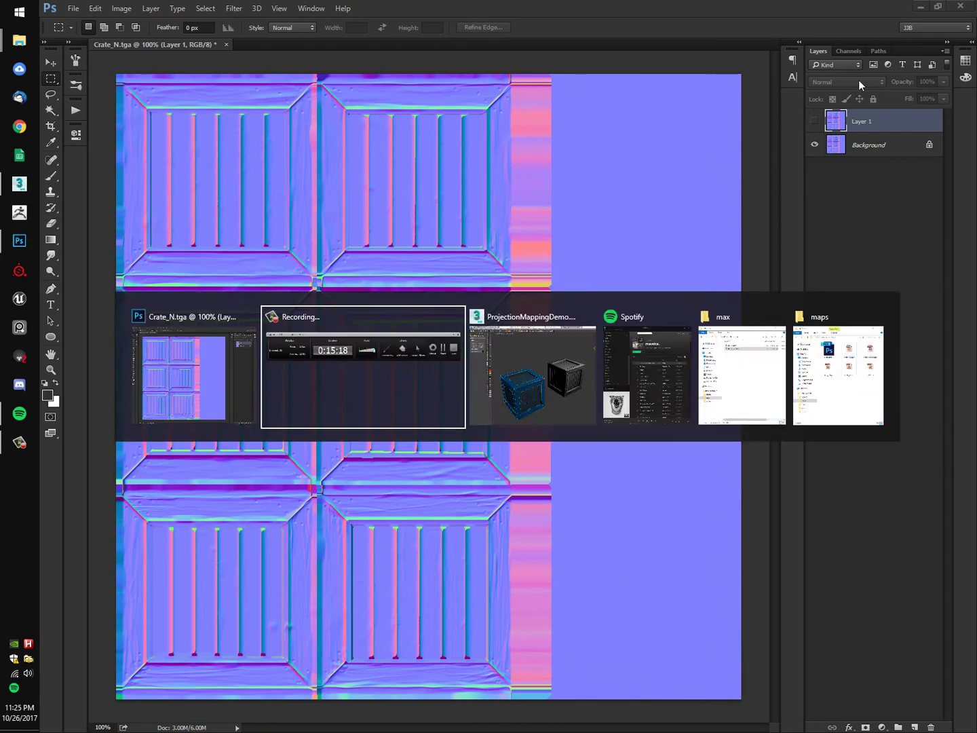
{"action": "key", "text": "alt+Tab"}
{"action": "key", "text": "alt+Tab"}
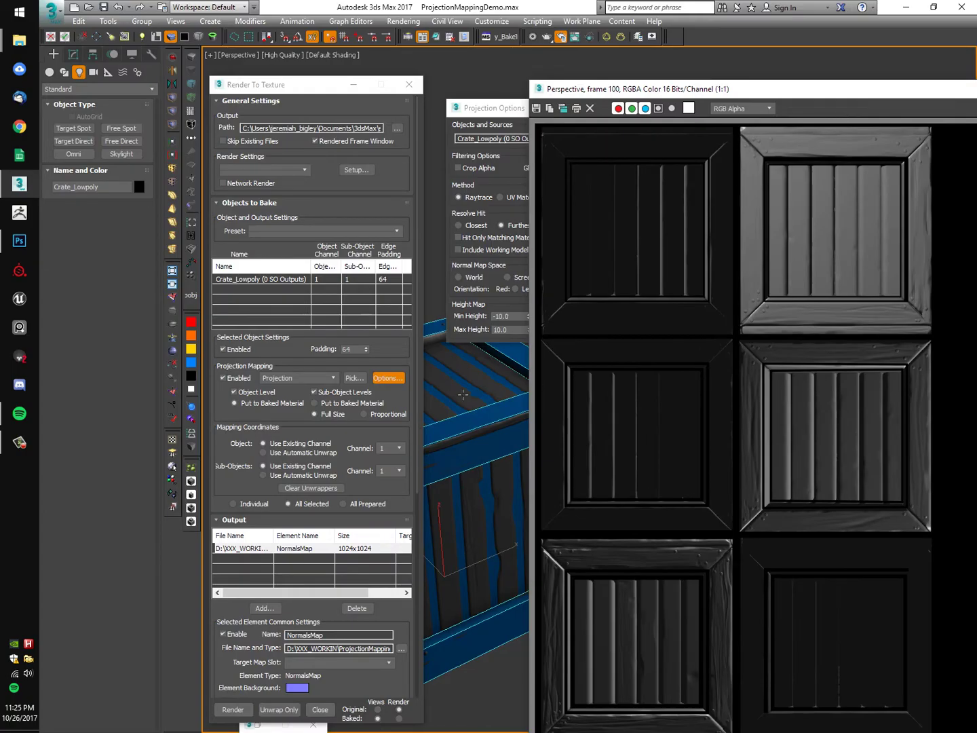
{"action": "left_click_drag", "start_coordinate": [775, 95], "coordinate": [284, 149]}
{"action": "left_click", "coordinate": [635, 144]}
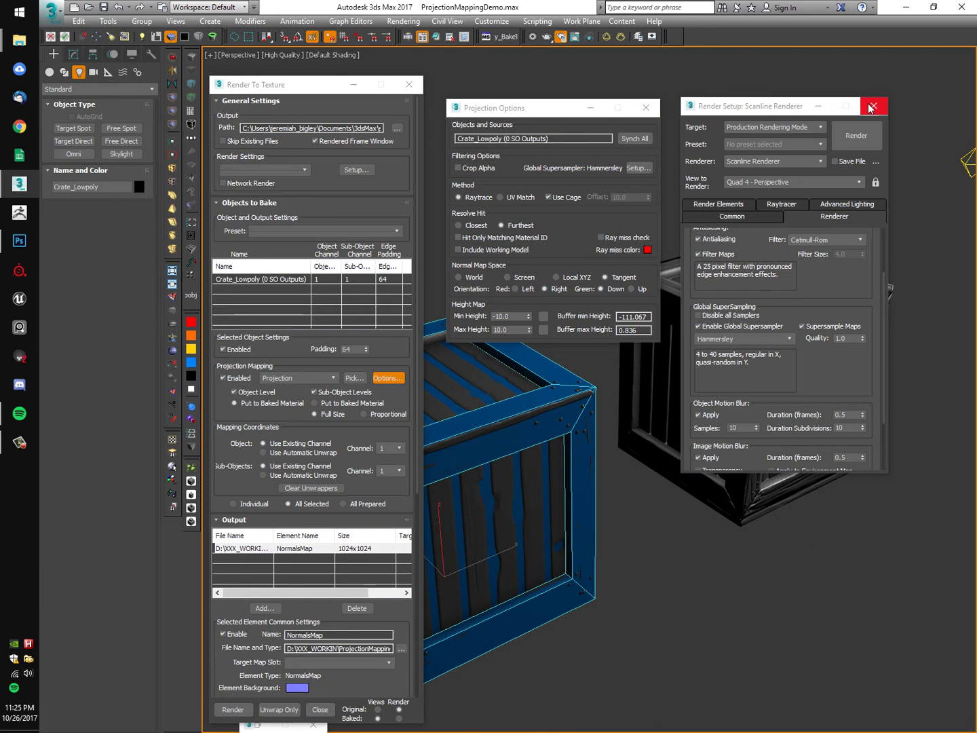
{"action": "left_click", "coordinate": [874, 106]}
{"action": "left_click", "coordinate": [646, 107]}
Orbit and pan around Crate_Lowpoly001 to inspect its new normal map.
{"action": "middle_click_drag", "start_coordinate": [650, 103], "coordinate": [644, 49], "text": "alt"}
{"action": "middle_click_drag", "start_coordinate": [549, 412], "coordinate": [746, 481]}
{"action": "scroll", "coordinate": [602, 425], "scroll_direction": "up", "scroll_amount": 5}
{"action": "scroll", "coordinate": [602, 425], "scroll_direction": "down", "scroll_amount": 4}
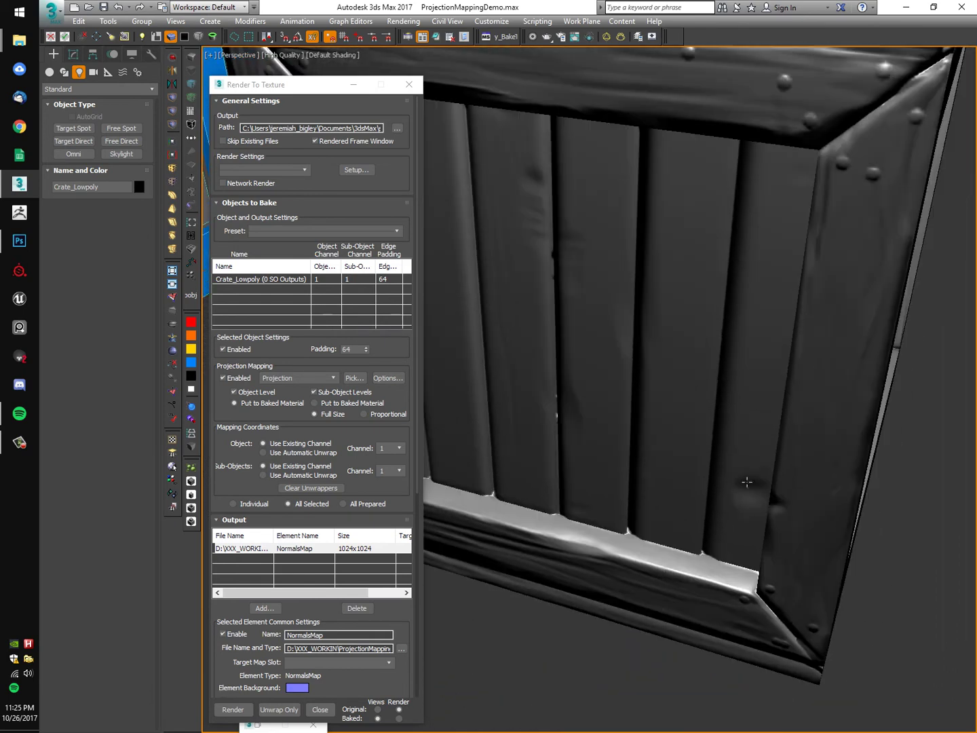
{"action": "left_click", "coordinate": [772, 434]}
{"action": "mouse_move", "coordinate": [772, 434]}
{"action": "middle_mouse_down", "text": "alt"}
{"action": "mouse_move", "coordinate": [817, 382]}
{"action": "mouse_move", "coordinate": [787, 419]}
{"action": "middle_mouse_up", "text": "alt"}
{"action": "scroll", "coordinate": [787, 419], "scroll_direction": "down", "scroll_amount": 4}
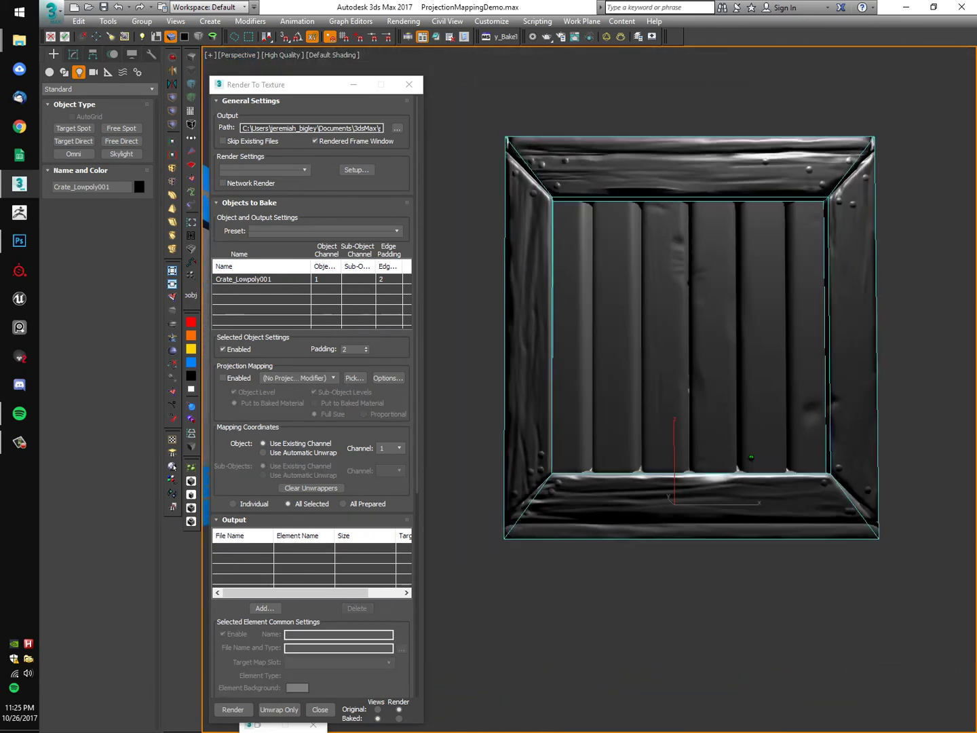
{"action": "middle_click_drag", "start_coordinate": [755, 456], "coordinate": [792, 381], "text": "alt"}
Unhide all hidden objects from the quad menu, then look over the scene, selecting Omni001.
{"action": "right_click", "coordinate": [792, 381]}
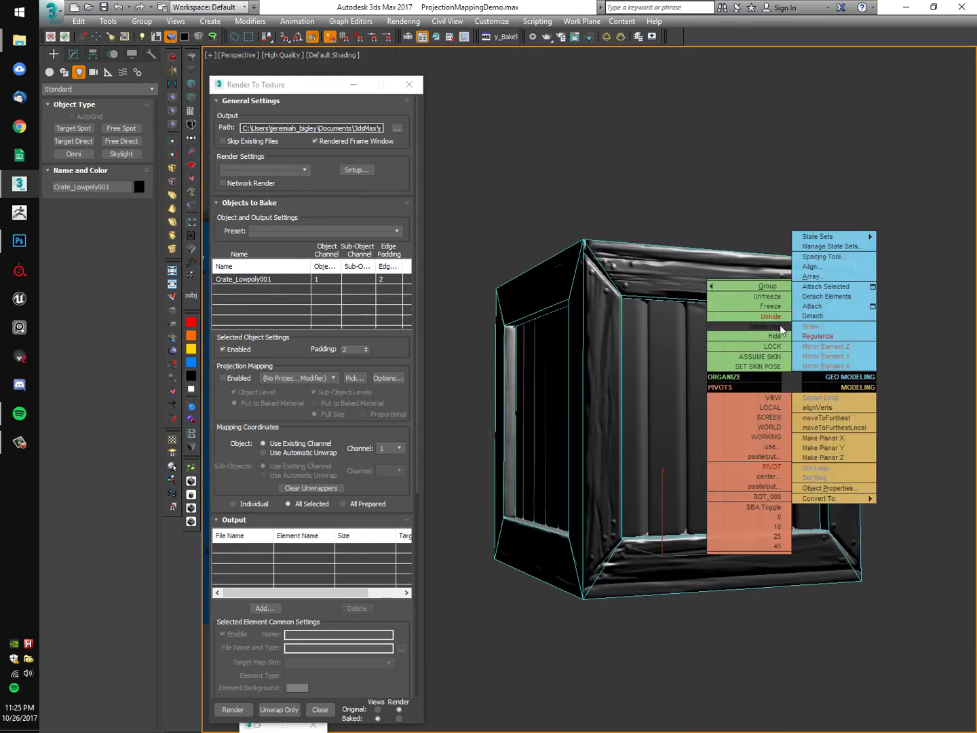
{"action": "left_click", "coordinate": [781, 318]}
{"action": "middle_click_drag", "start_coordinate": [781, 332], "coordinate": [726, 380], "text": "alt"}
{"action": "scroll", "coordinate": [767, 344], "scroll_direction": "up", "scroll_amount": 5}
{"action": "scroll", "coordinate": [756, 324], "scroll_direction": "down", "scroll_amount": 2}
{"action": "scroll", "coordinate": [718, 326], "scroll_direction": "down", "scroll_amount": 3}
{"action": "scroll", "coordinate": [739, 394], "scroll_direction": "down", "scroll_amount": 6}
{"action": "left_click", "coordinate": [838, 232]}
{"action": "middle_click_drag", "start_coordinate": [836, 265], "coordinate": [823, 306], "text": "alt"}
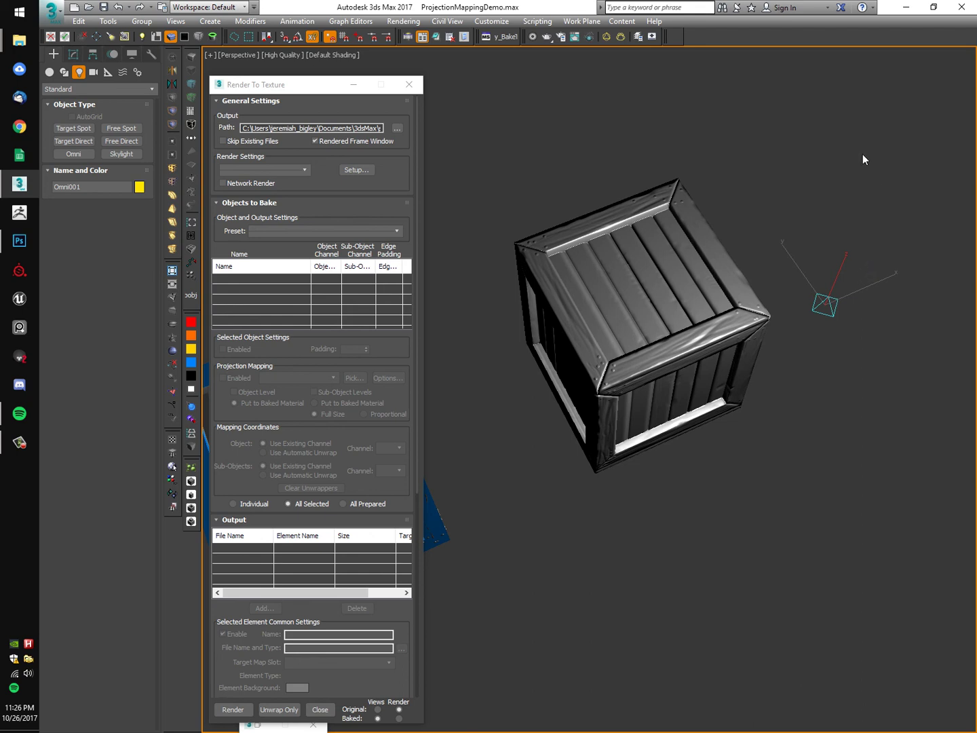
Close the Render To Texture window.
{"action": "key", "text": "ctrl+a"}
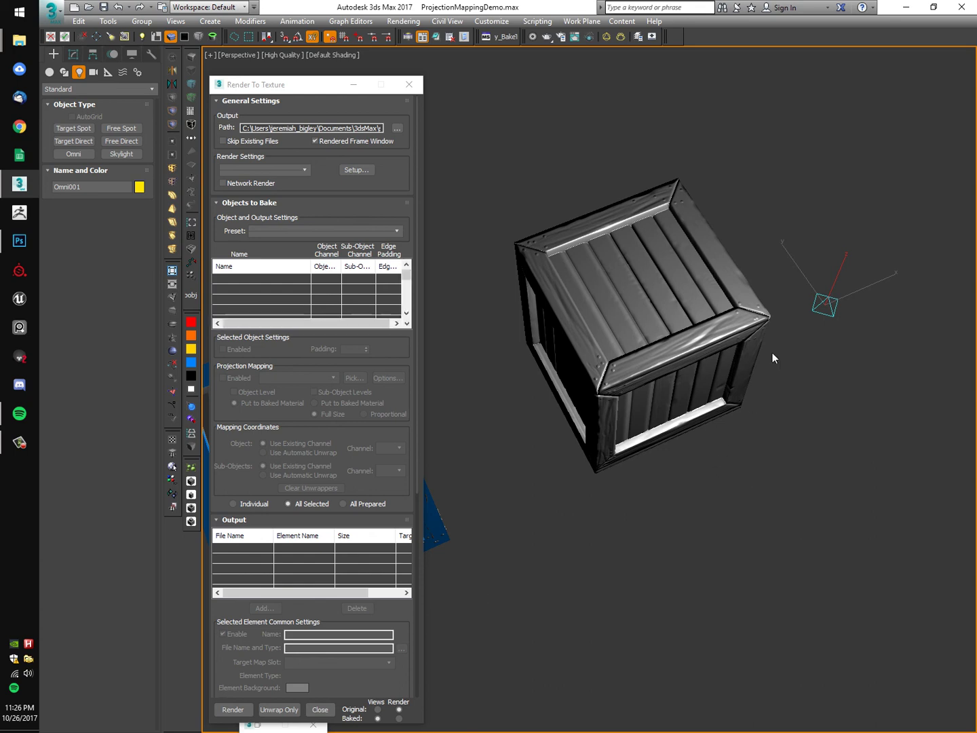
{"action": "left_click", "coordinate": [408, 85]}
{"action": "middle_click_drag", "start_coordinate": [469, 272], "coordinate": [425, 137]}
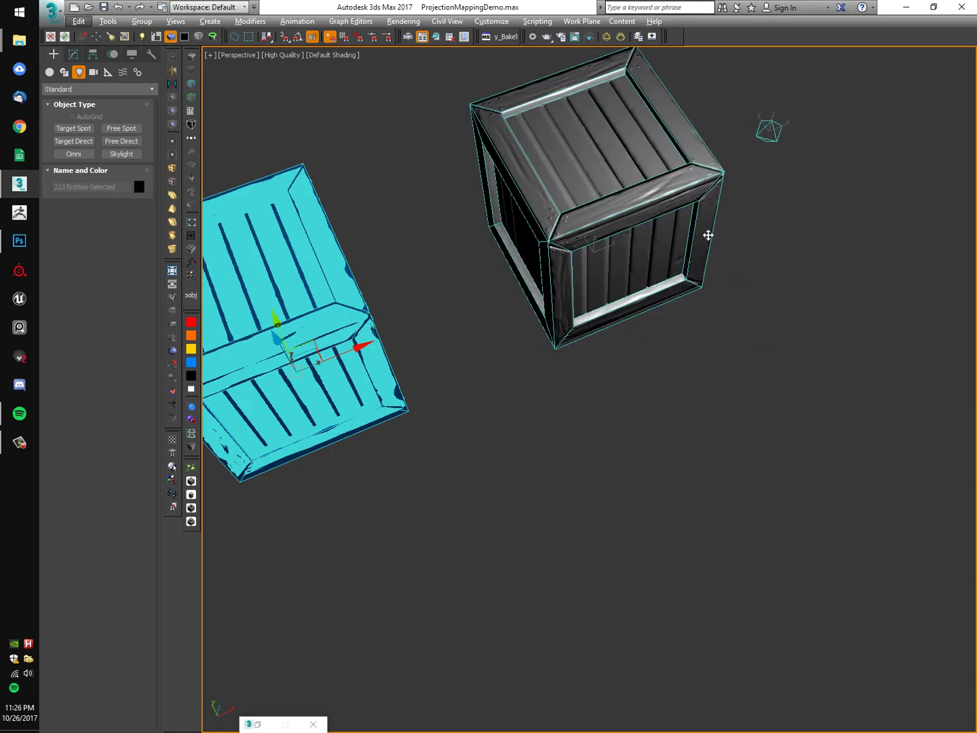
Hide everything except Crate_Lowpoly001, frame it with Z, and orbit level with it.
{"action": "left_click", "coordinate": [732, 291]}
{"action": "left_click", "coordinate": [700, 247]}
{"action": "right_click", "coordinate": [714, 200]}
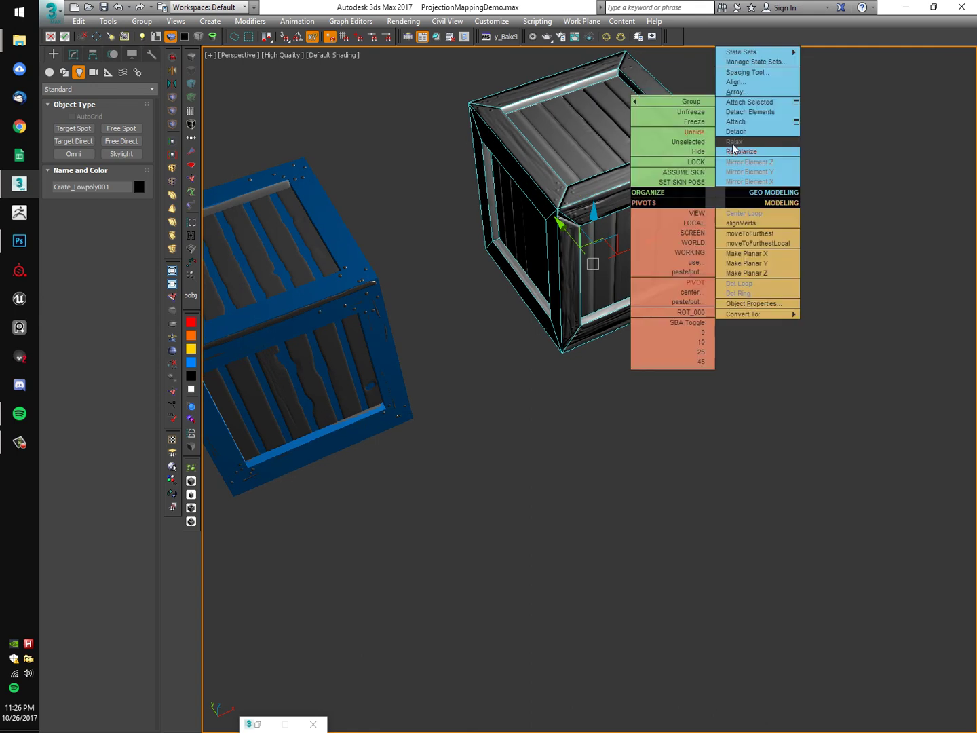
{"action": "left_click", "coordinate": [708, 139]}
{"action": "key", "text": "z"}
{"action": "left_click", "coordinate": [739, 174]}
{"action": "middle_click_drag", "start_coordinate": [736, 172], "coordinate": [699, 284], "text": "alt"}
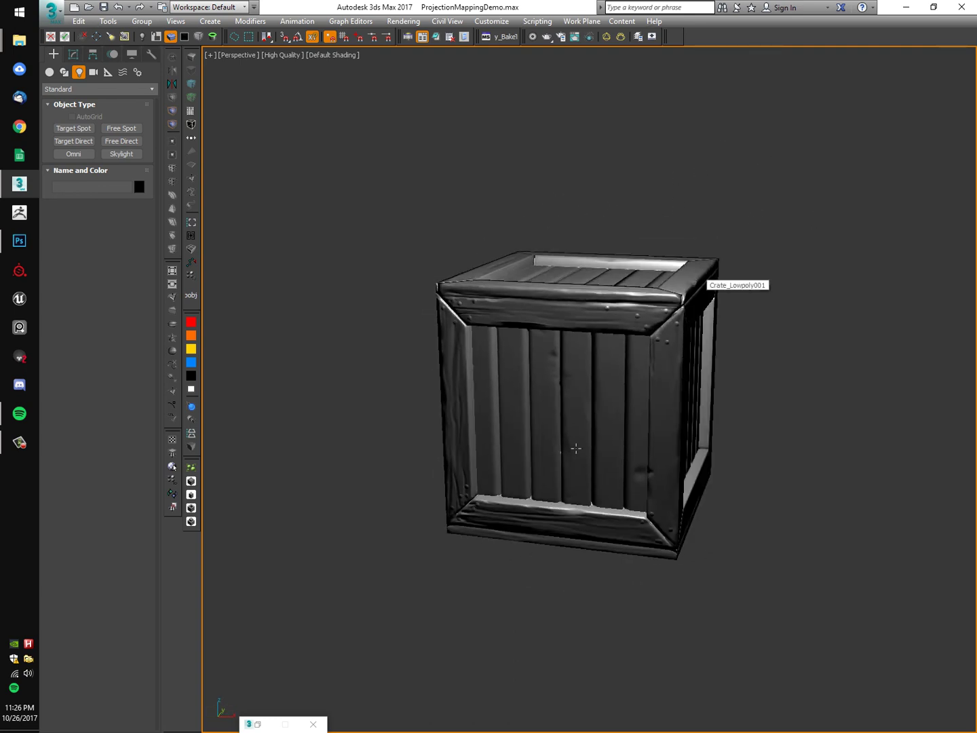